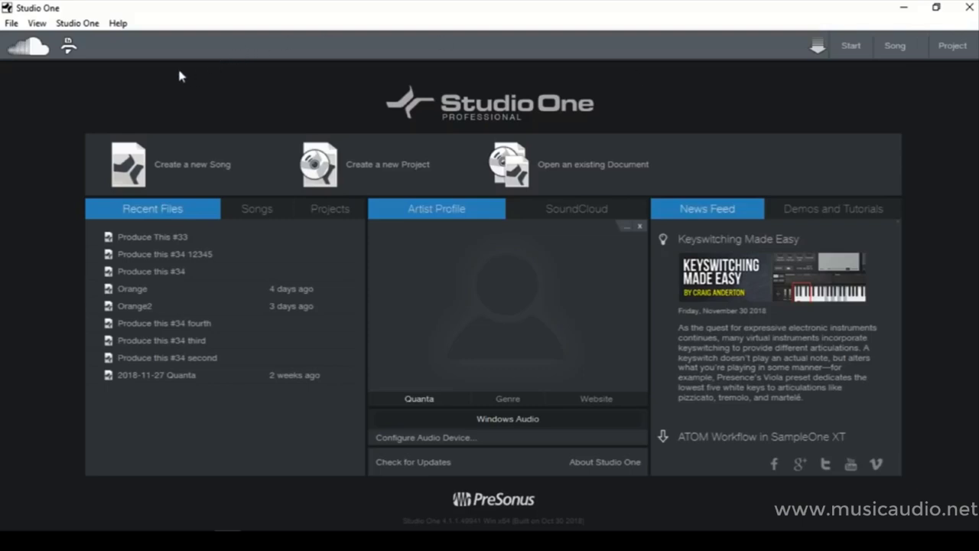
Step: View the SoundCloud Client, Macro Organizer and Transfers windows, closing each one after inspecting it
click(30, 50)
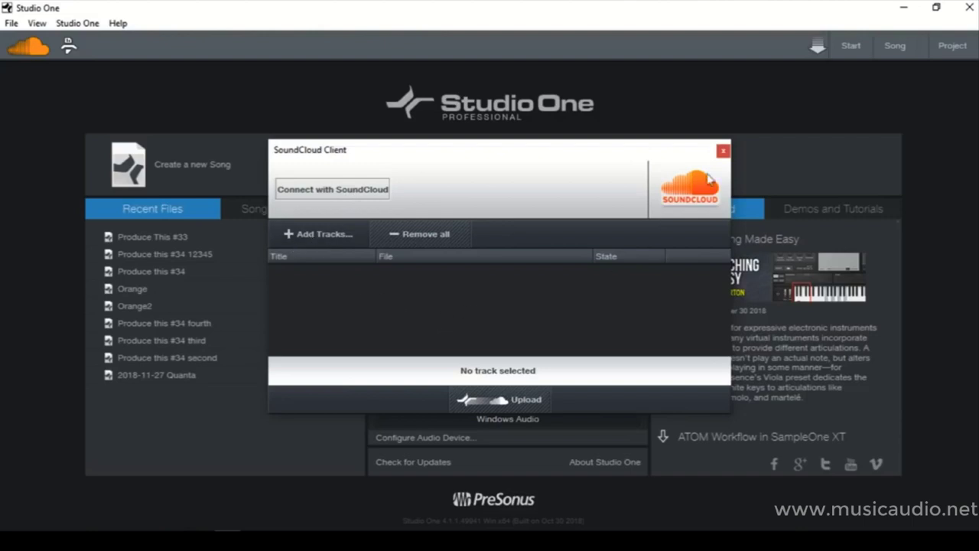
click(723, 150)
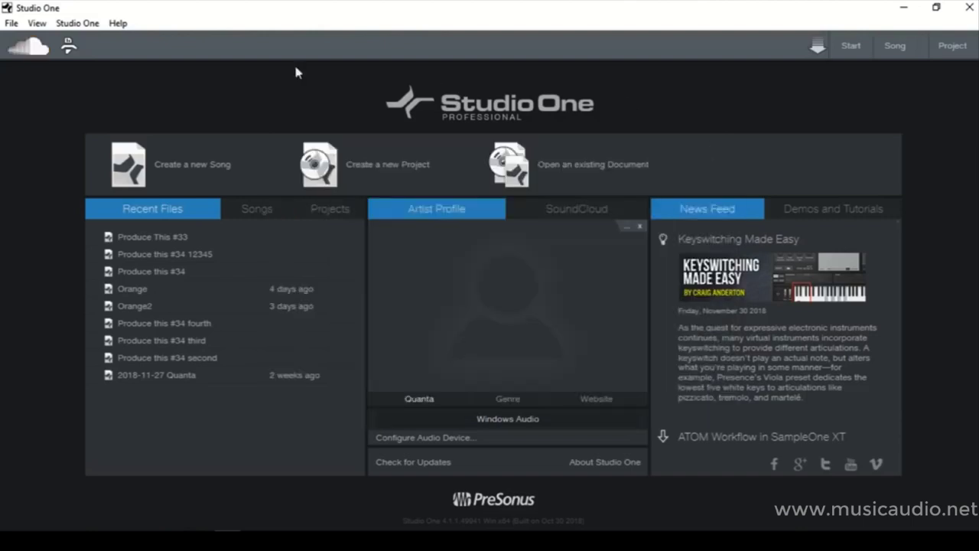
click(71, 48)
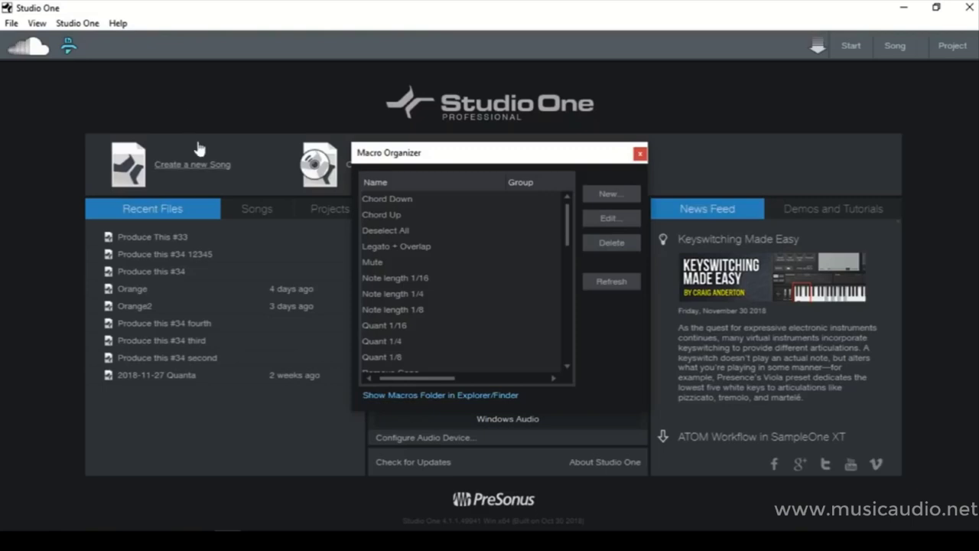
click(640, 154)
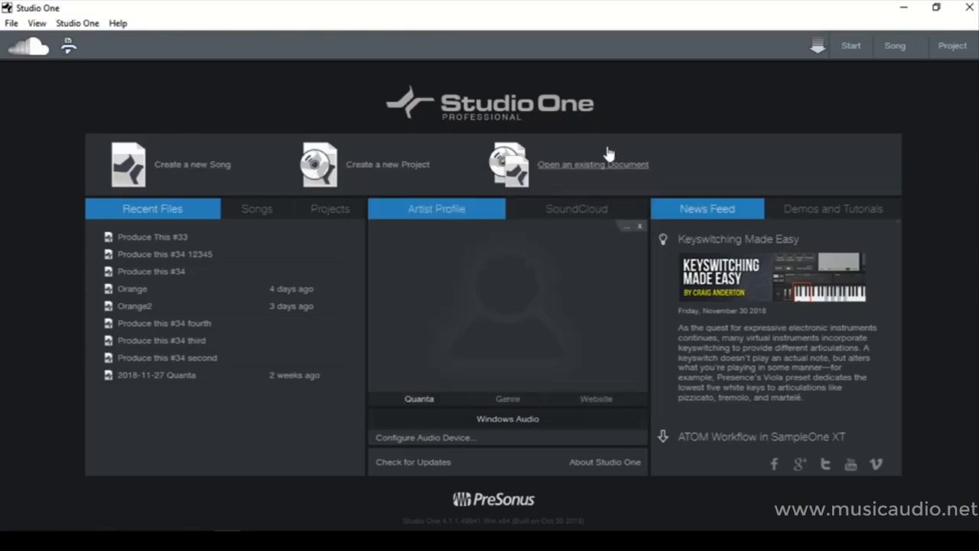
click(823, 51)
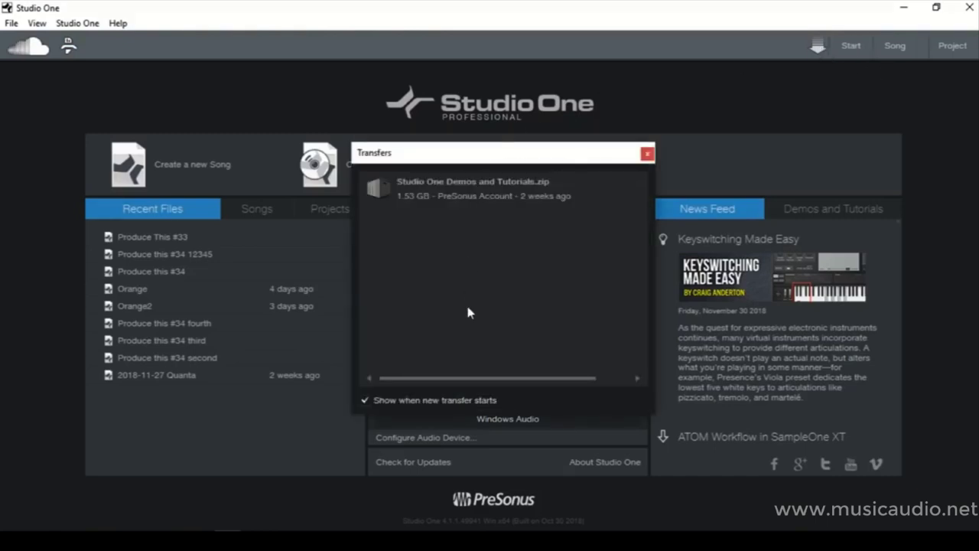
click(647, 154)
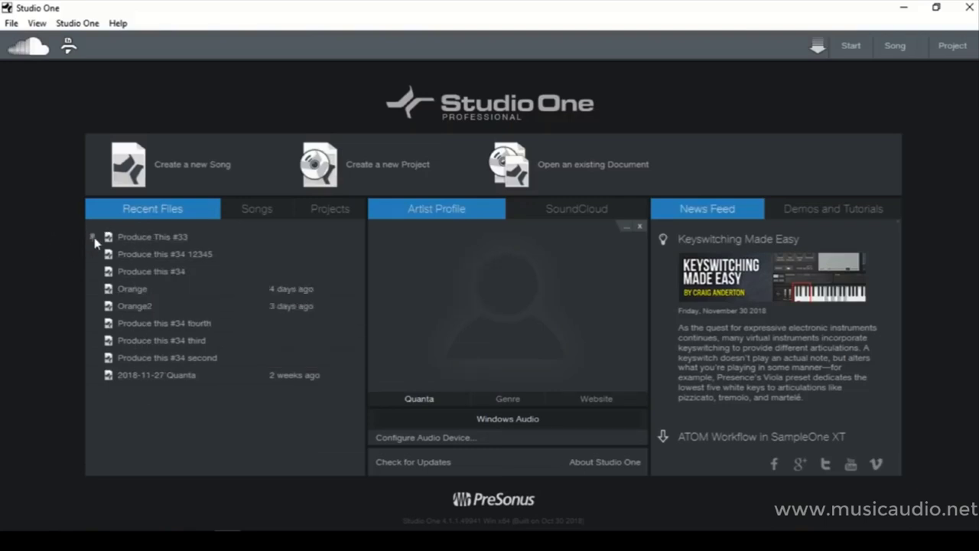
Step: Inspect the artist picture file chooser without picking an image, and view the start page's SoundCloud, Demos and Tutorials, and News Feed sections
mouse_move(91, 236)
click(625, 227)
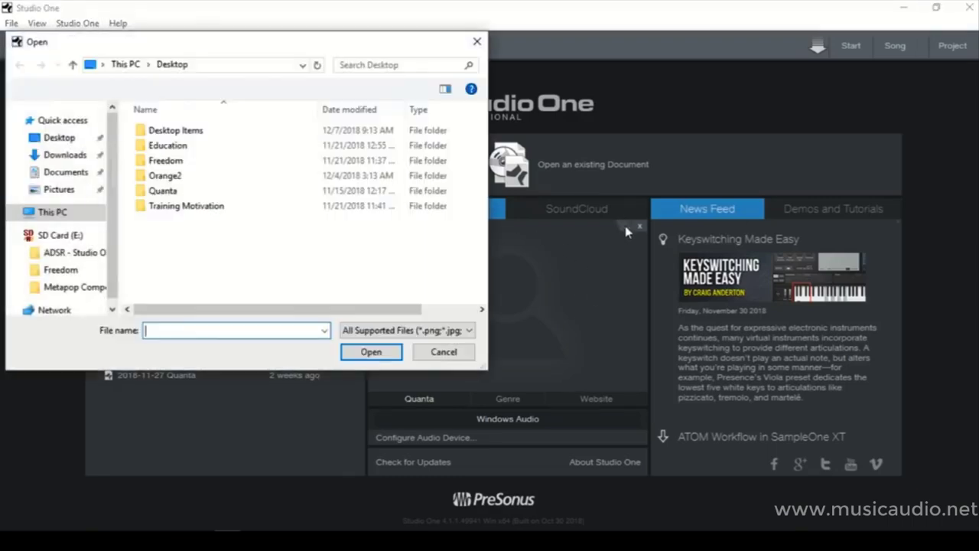
click(444, 352)
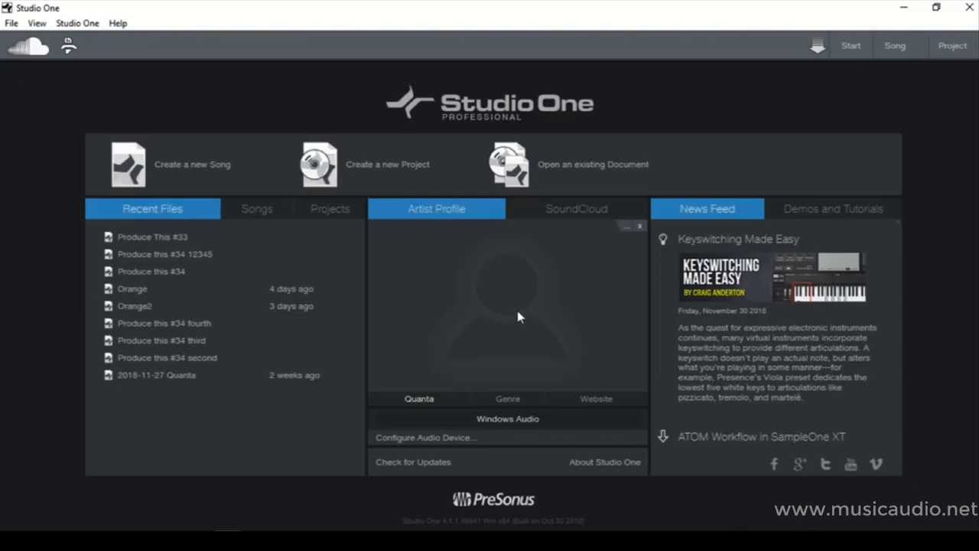
click(562, 215)
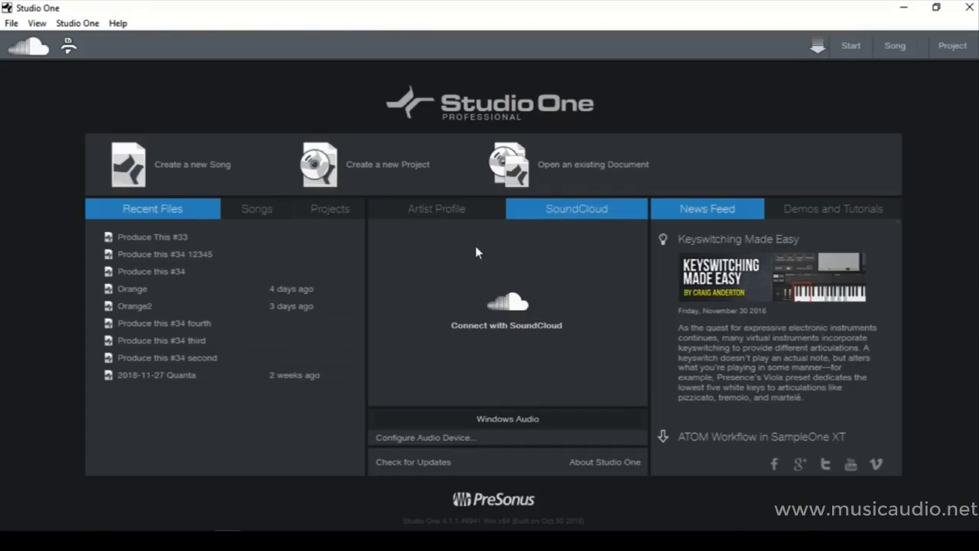
click(428, 212)
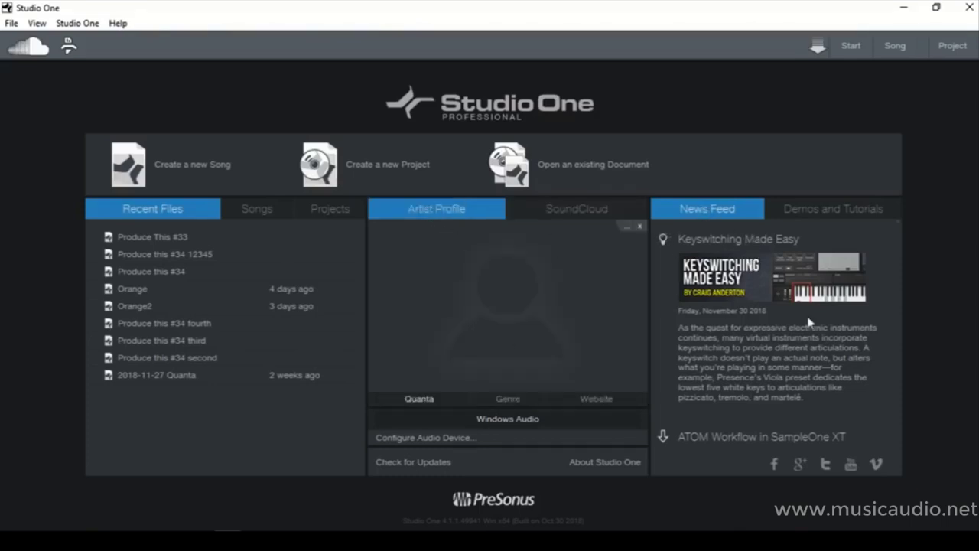
click(827, 218)
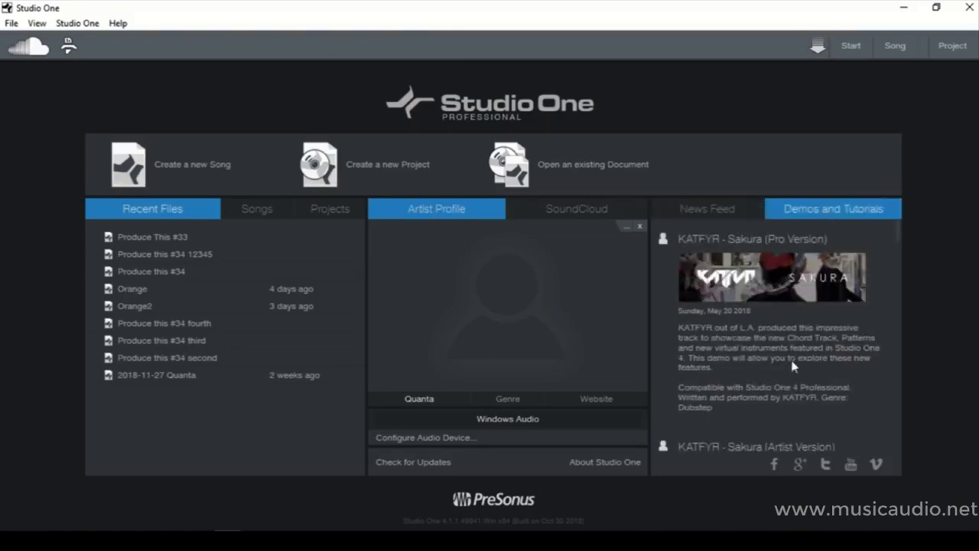
click(716, 209)
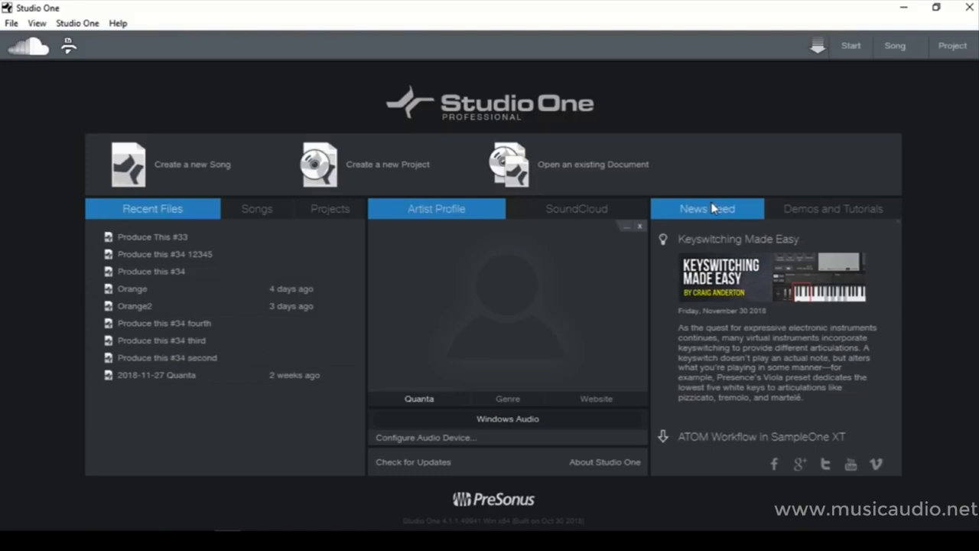
Step: Review the available audio devices in the audio setup options without changing them, and check for program updates
click(510, 425)
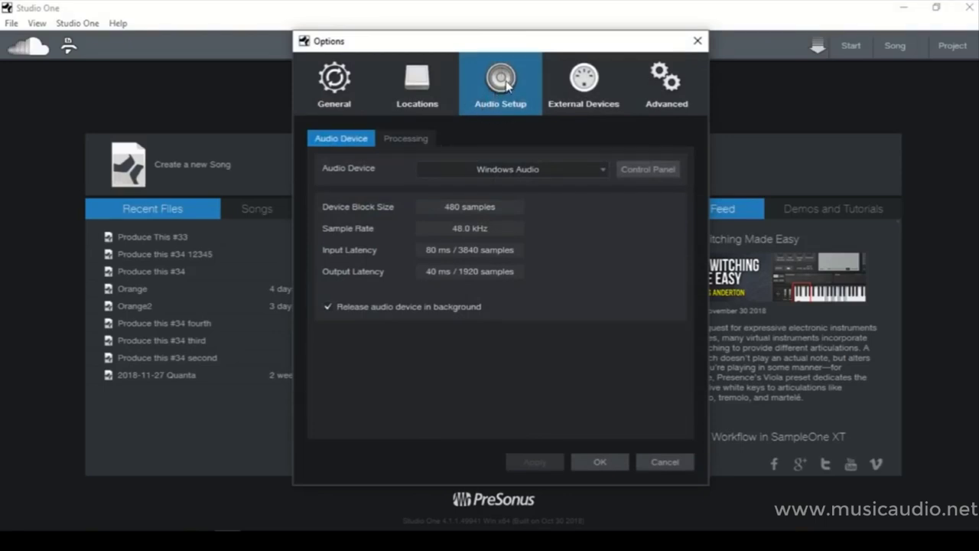
click(604, 172)
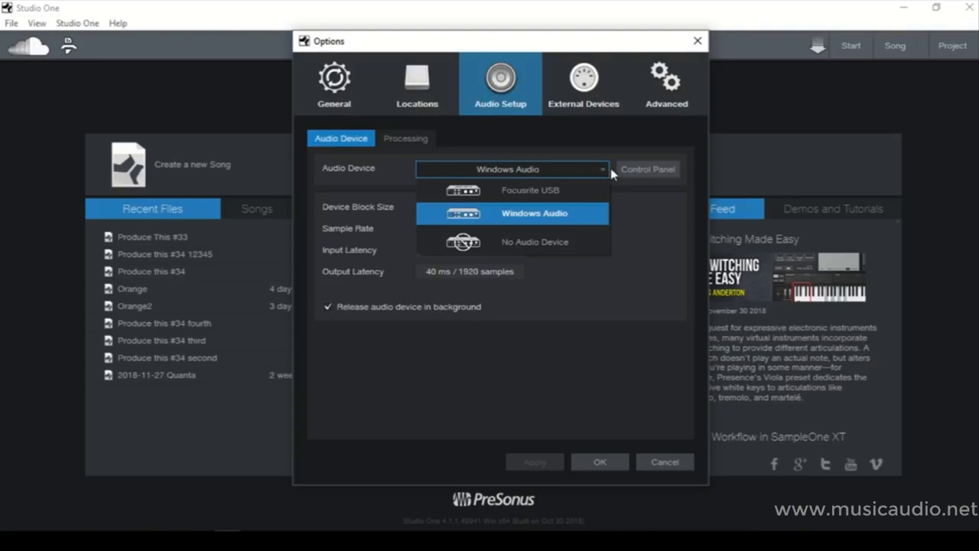
click(650, 224)
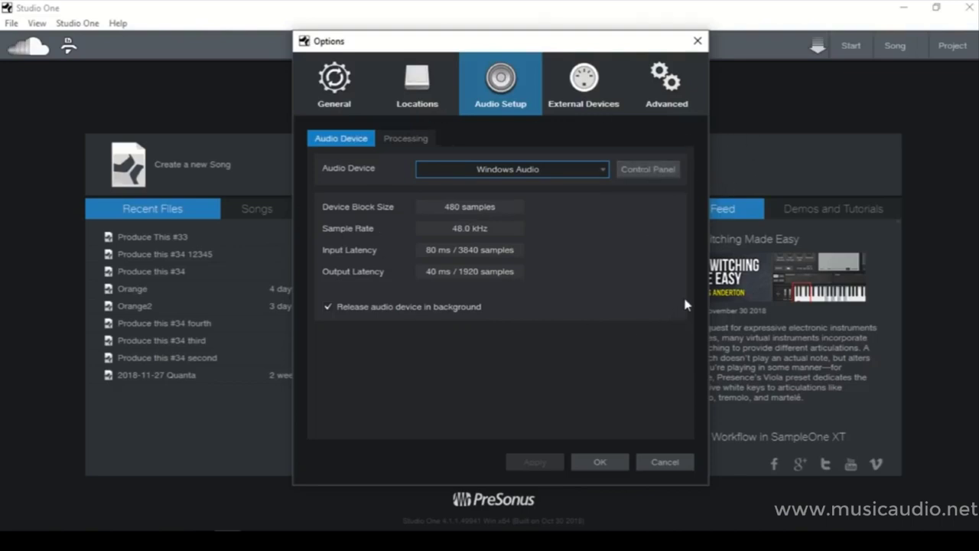
click(654, 462)
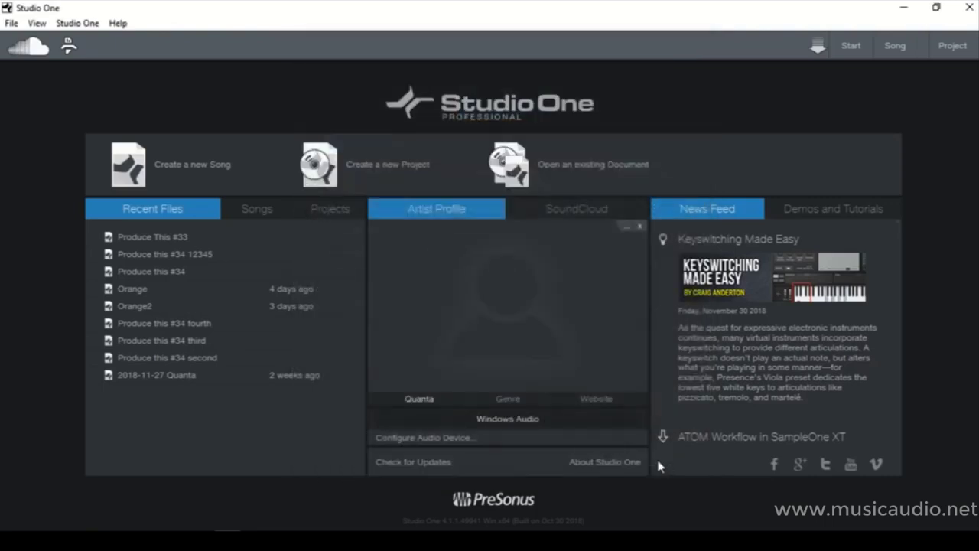
click(419, 438)
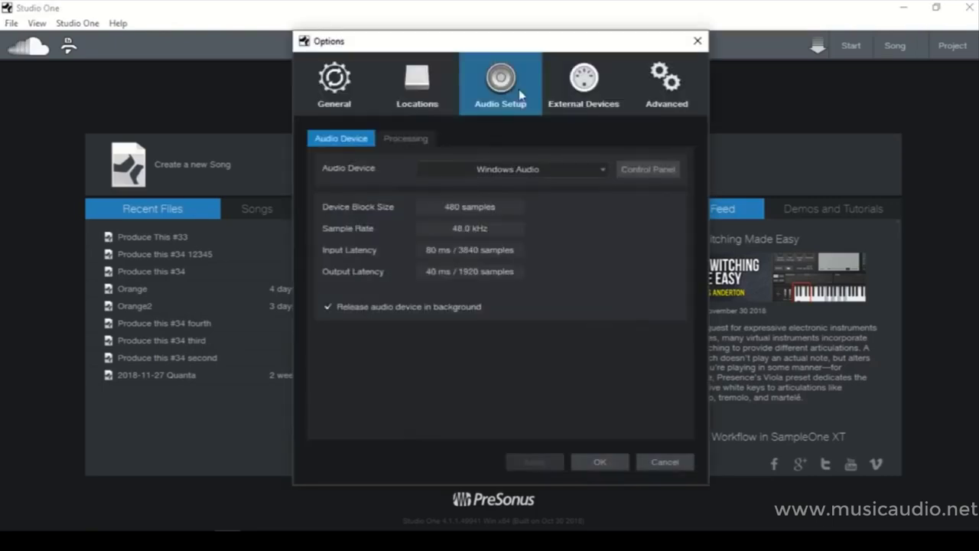
click(656, 464)
click(396, 463)
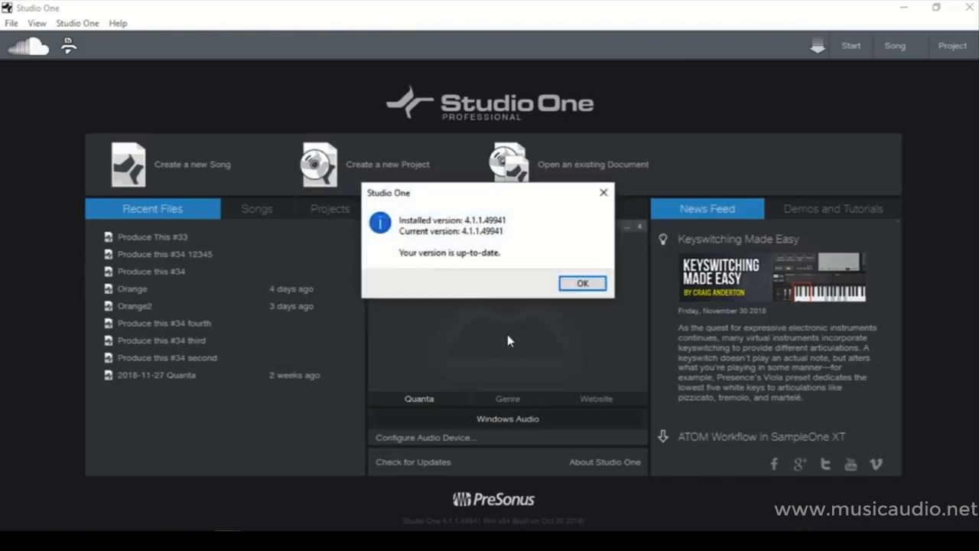
click(579, 283)
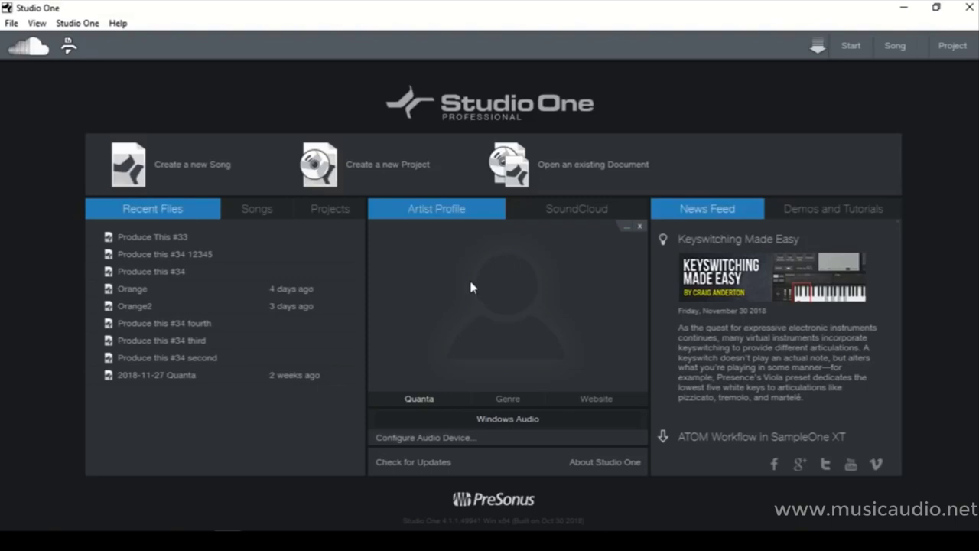
Step: Create a new empty song titled "Song Page" with the Desktop as its storage folder
click(191, 173)
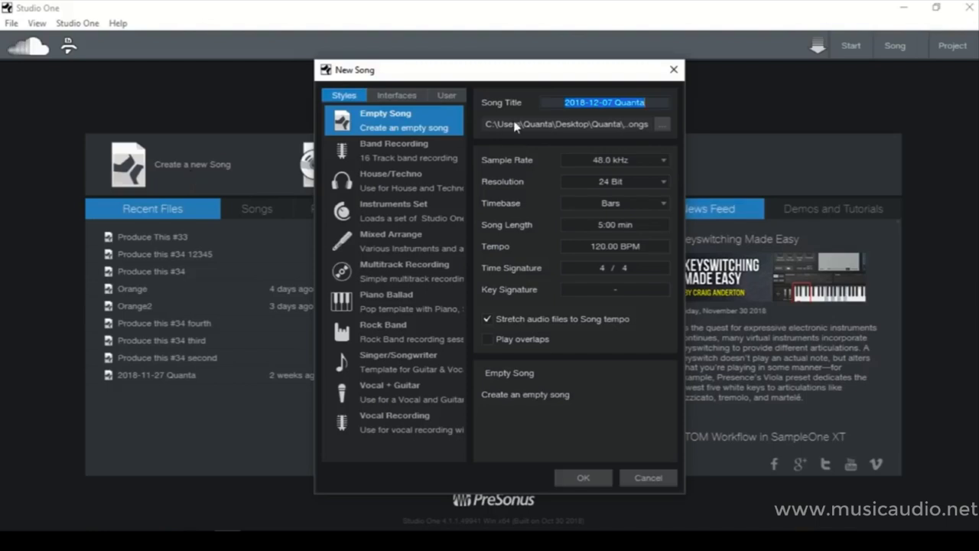
text(Song Page)
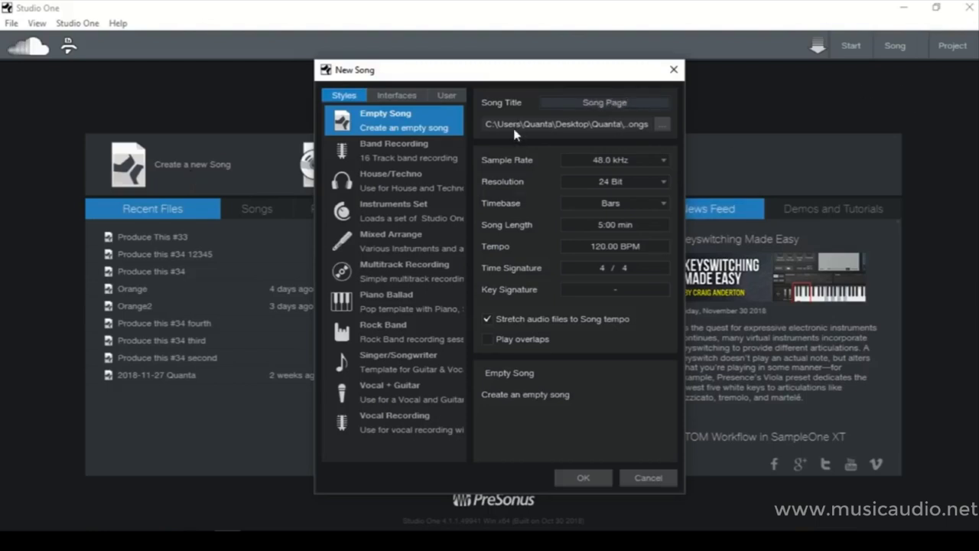
click(661, 124)
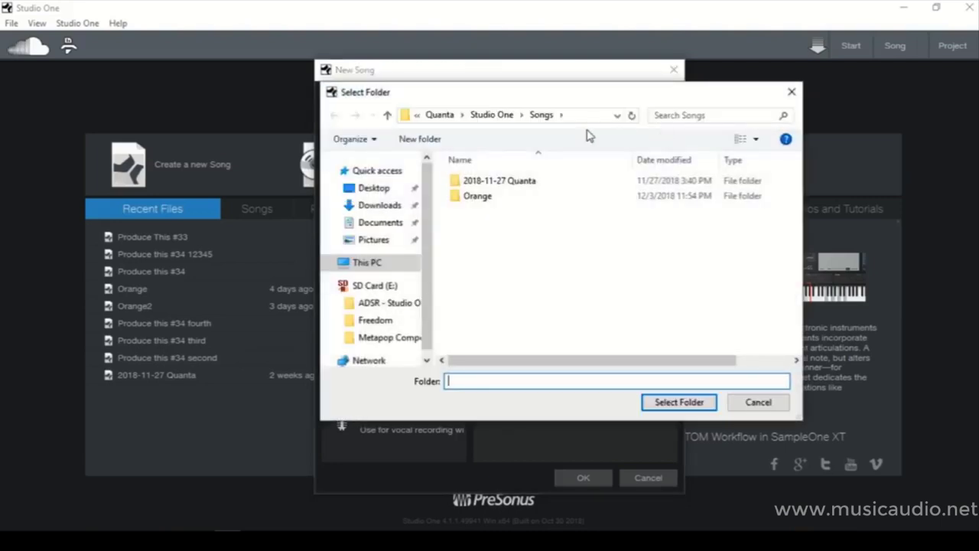
click(371, 191)
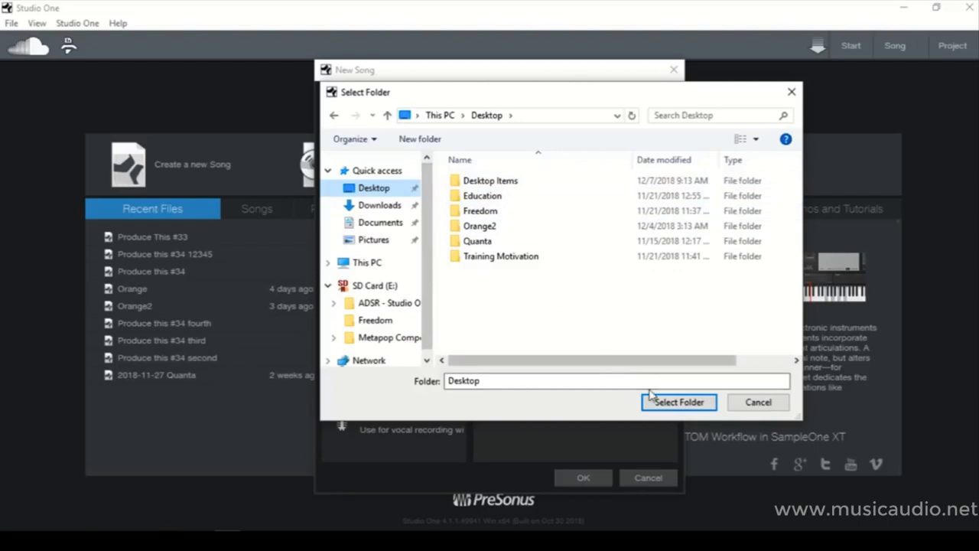
click(678, 402)
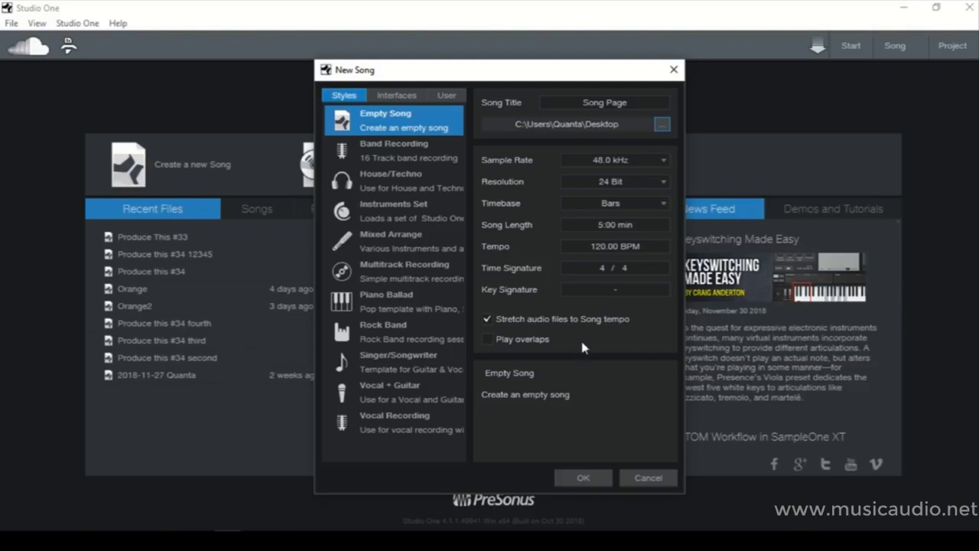
click(581, 480)
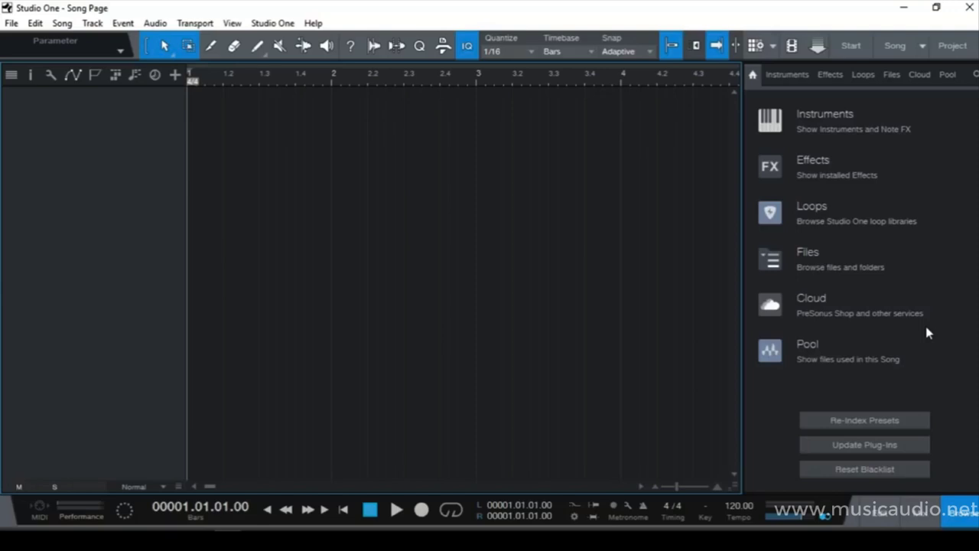
Step: Hide the song page's browser and show it again
click(967, 518)
click(967, 518)
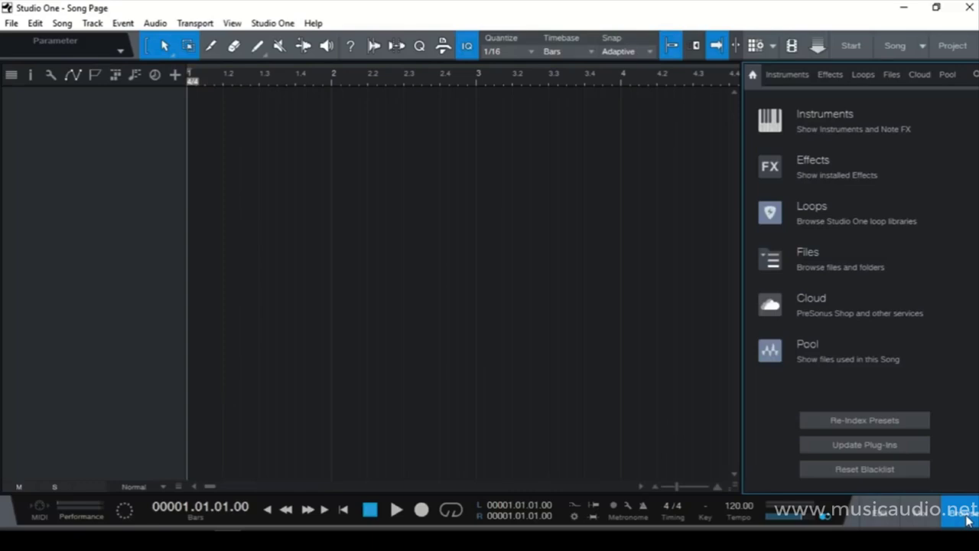
click(967, 518)
key(F5)
Step: Look through the browser's Effects, Instruments, Loops, Files, Cloud and Pool categories
click(814, 162)
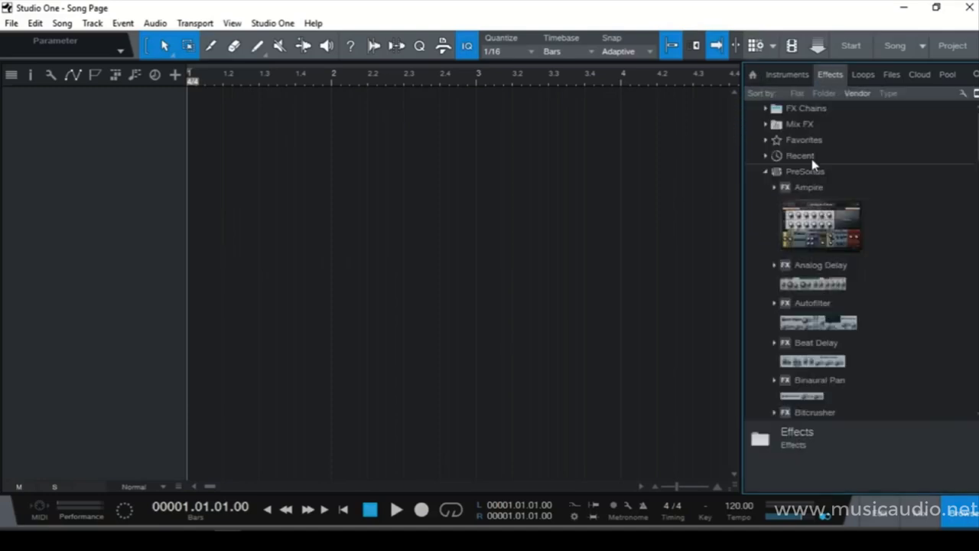
click(792, 75)
click(865, 75)
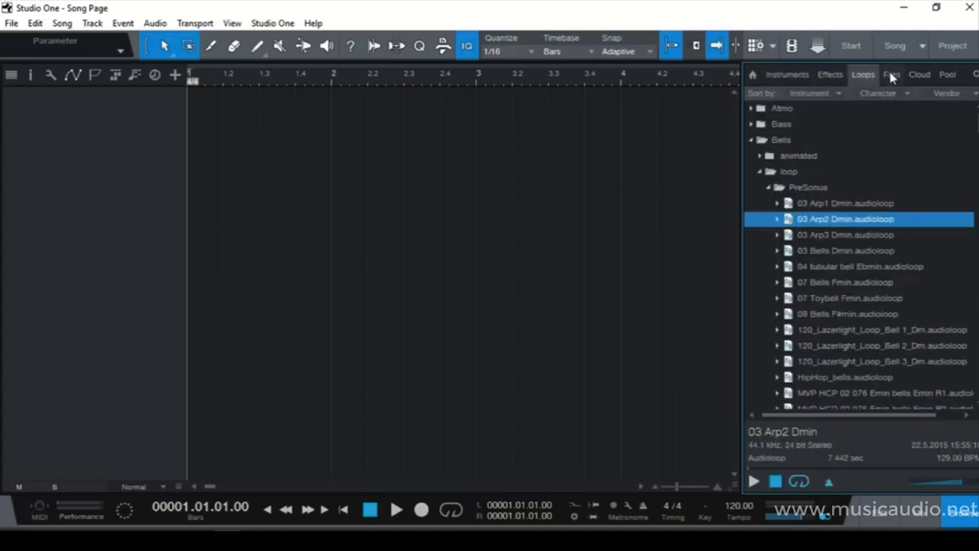
click(890, 76)
click(917, 75)
click(950, 76)
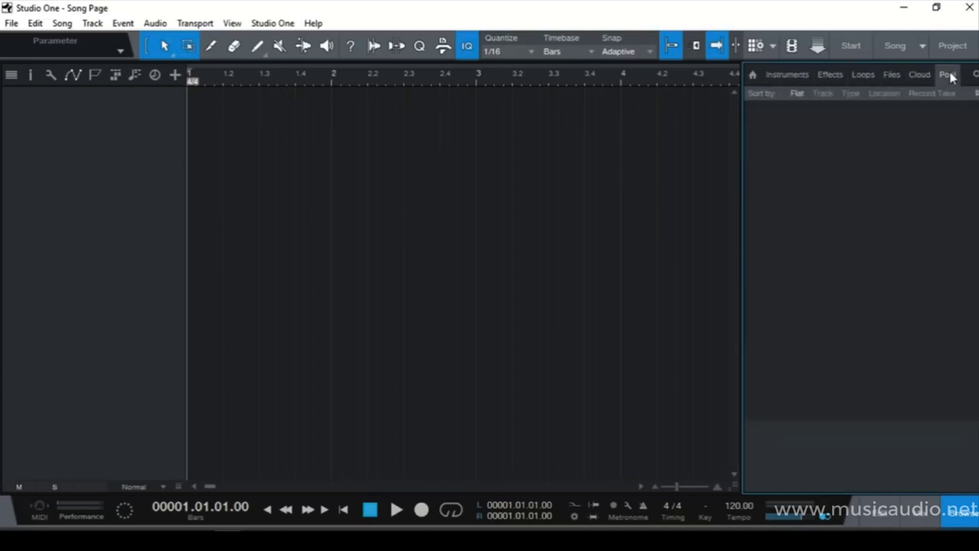
Step: Add the Mai Tai synth to the empty arrangement as an instrument track, view its preset list, and close its editor
click(788, 75)
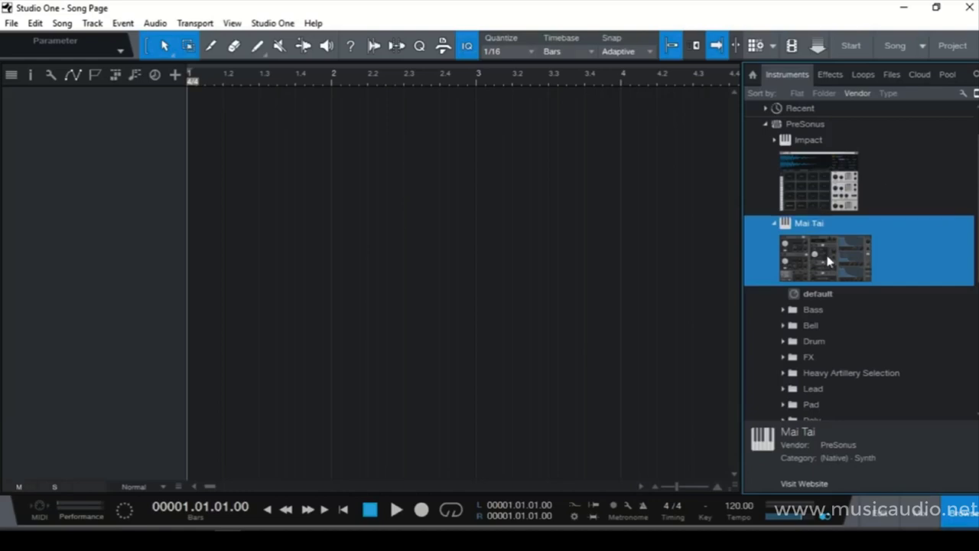
drag(827, 261, 368, 243)
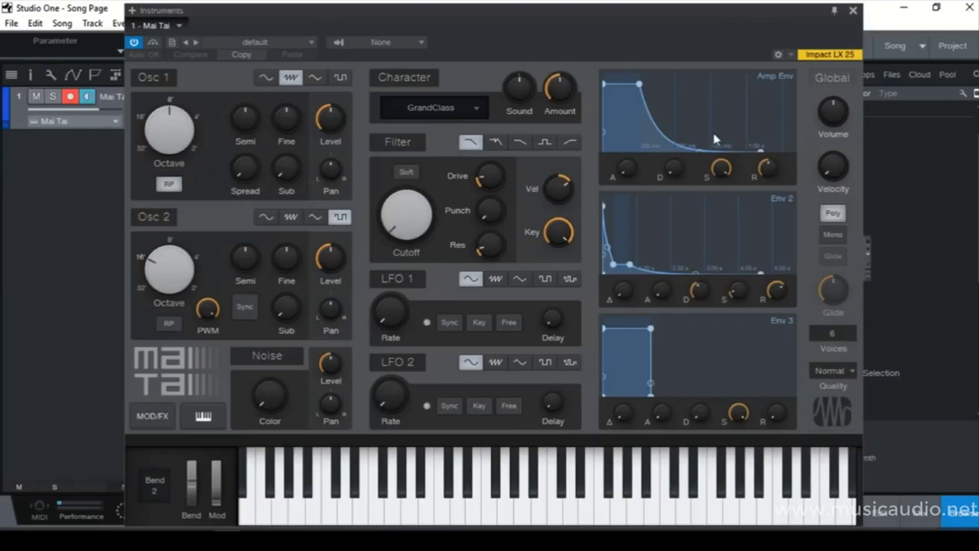
click(308, 43)
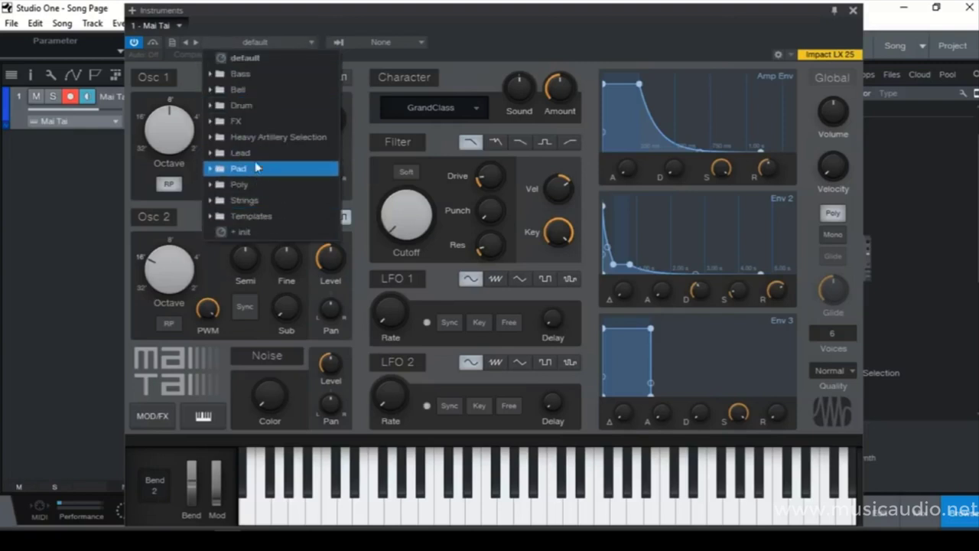
click(505, 33)
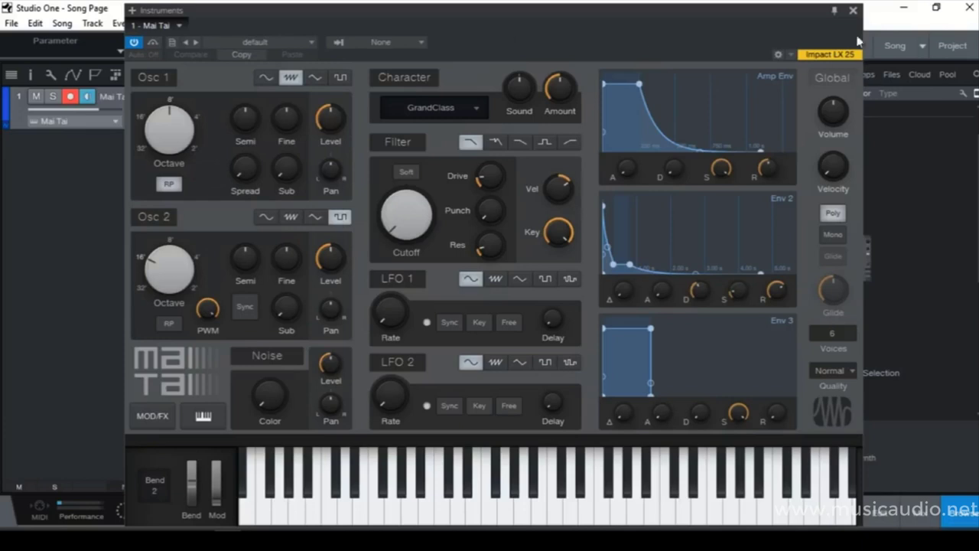
click(853, 10)
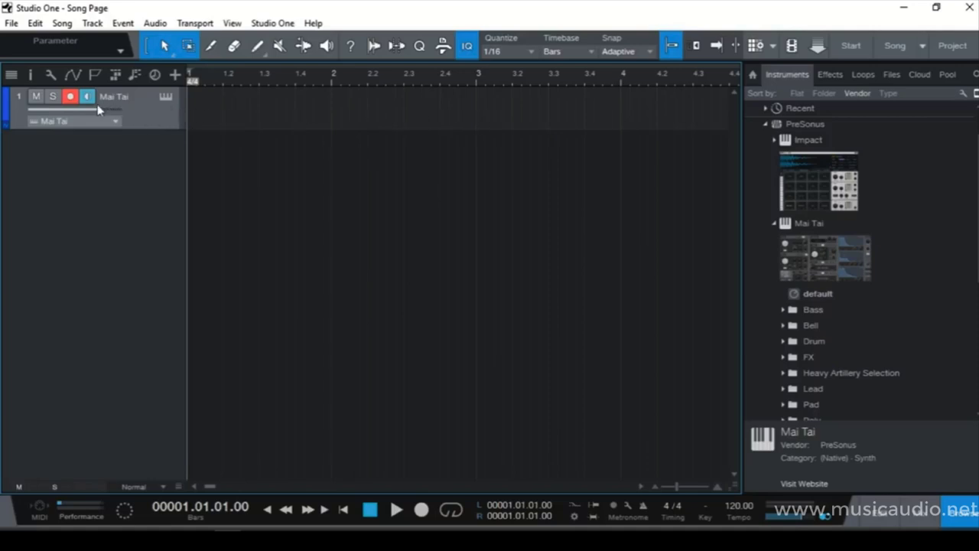
Step: Show the browser's loops, set their first sort criterion to Style, and expand the Blues folder
click(864, 75)
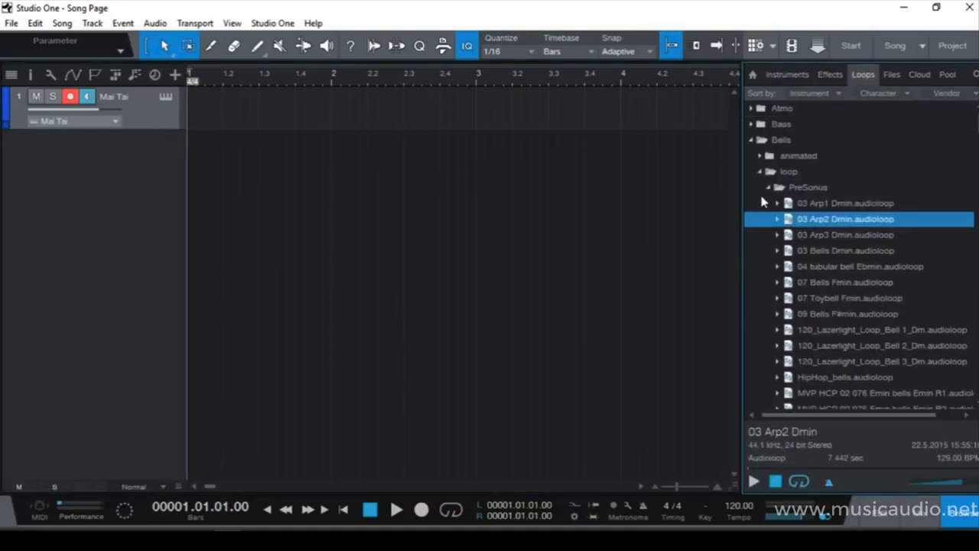
scroll(872, 289, down, 3)
scroll(875, 293, up, 3)
click(841, 94)
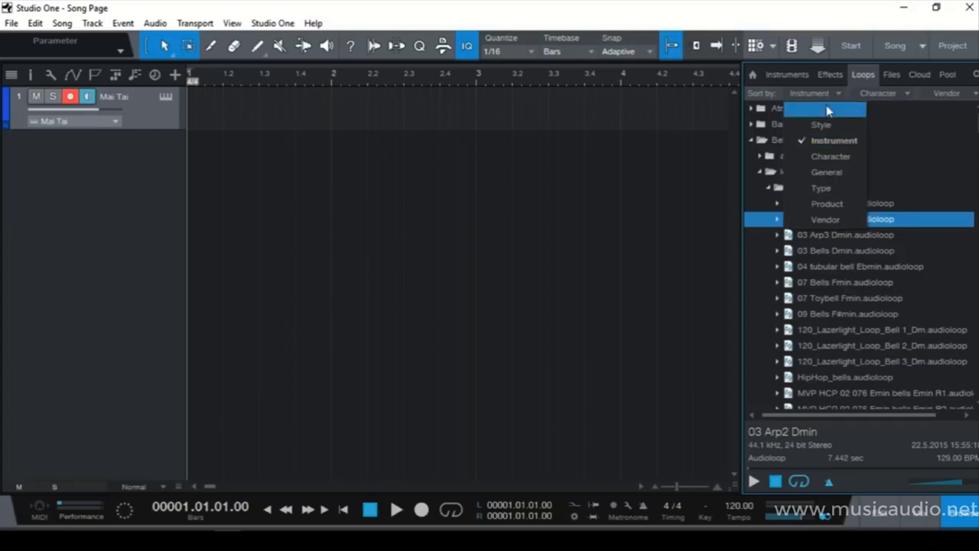
click(823, 124)
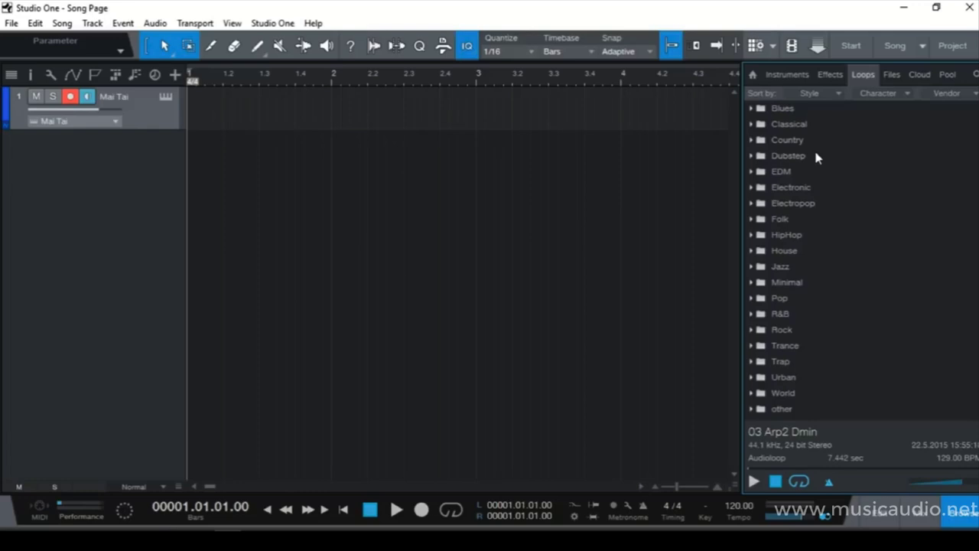
double_click(757, 111)
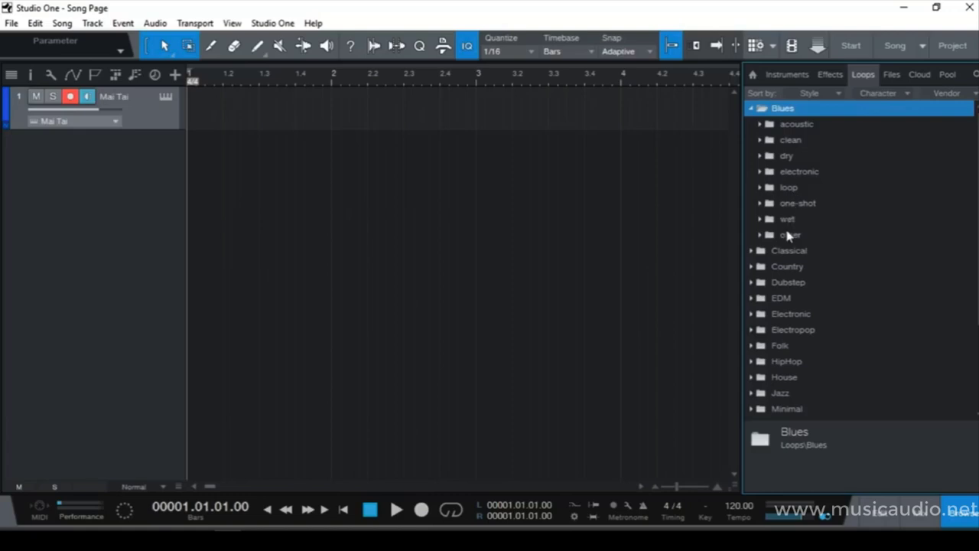
Step: Set the loops' second sort criterion to Instrument, expand the Bass folder under Blues, and view the third criterion's options without changing it
click(908, 93)
click(897, 148)
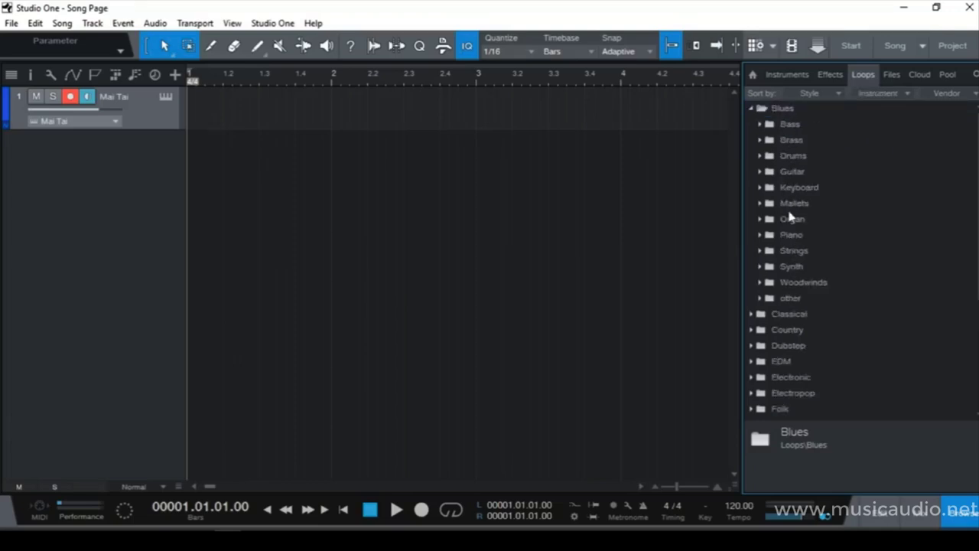
click(760, 124)
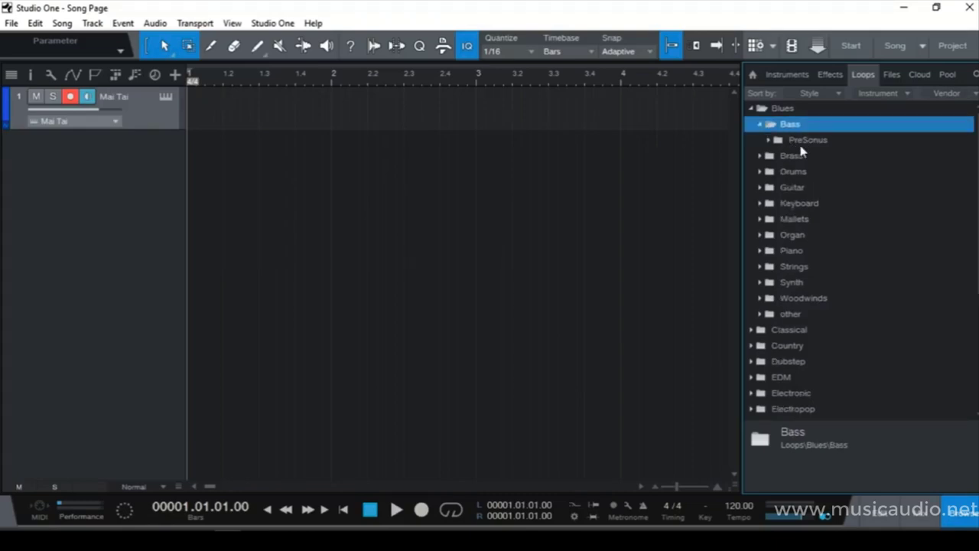
click(975, 95)
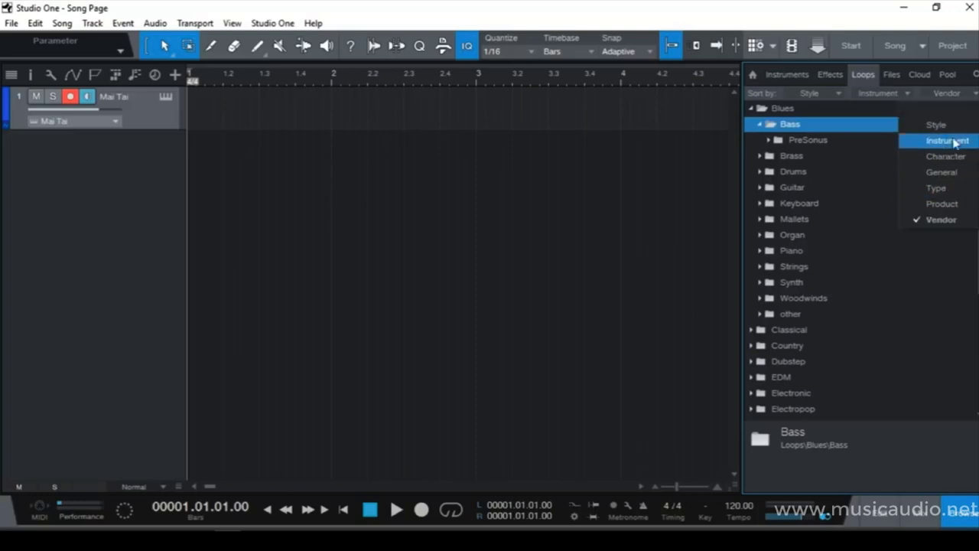
key(Escape)
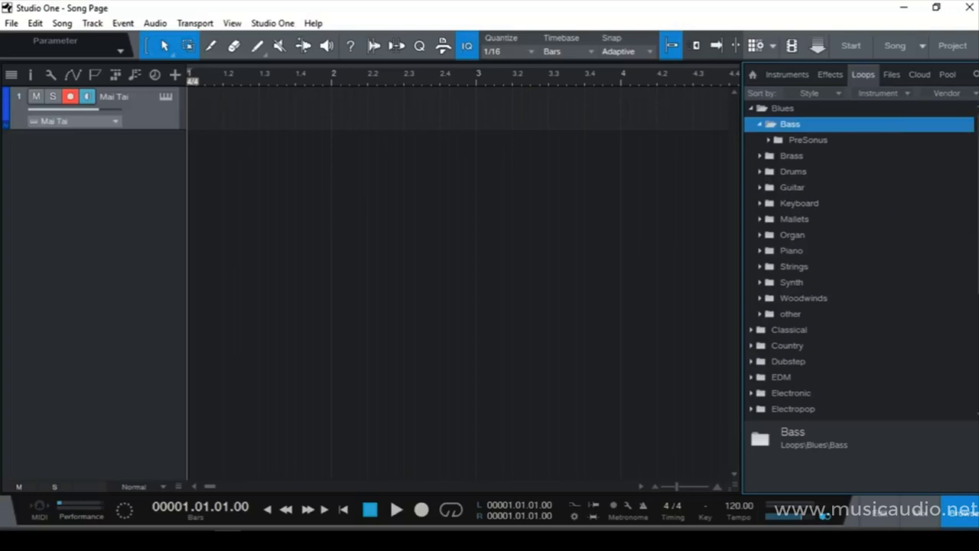
Step: Add 105_Blue_Loop_Bass_D.audioloop from the PreSonus bass loops under Blues to the arrangement as a new audio track
double_click(779, 140)
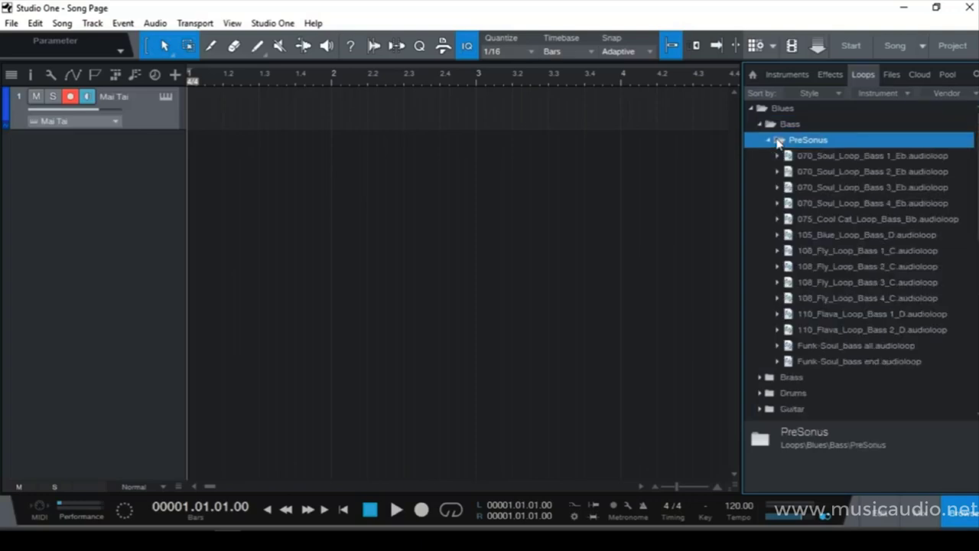
click(832, 236)
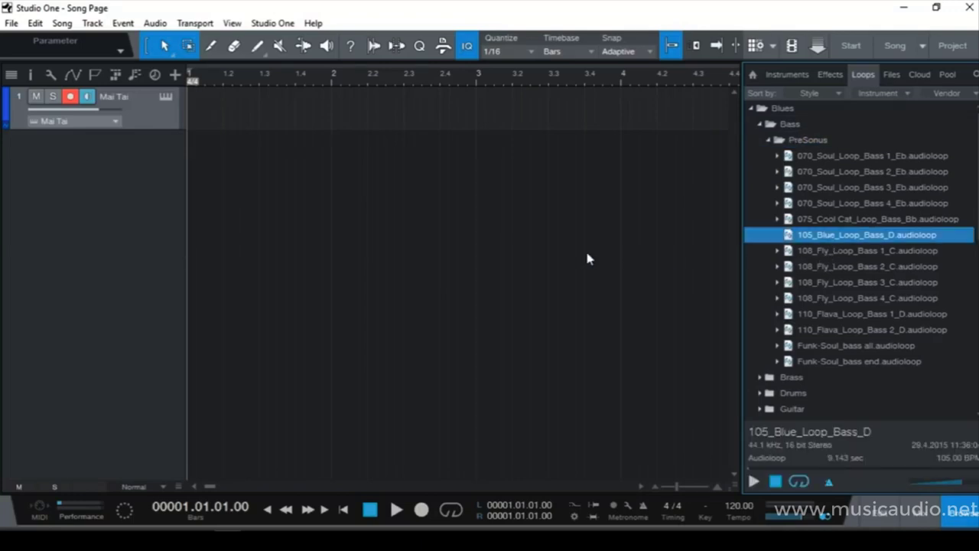
drag(318, 193, 319, 195)
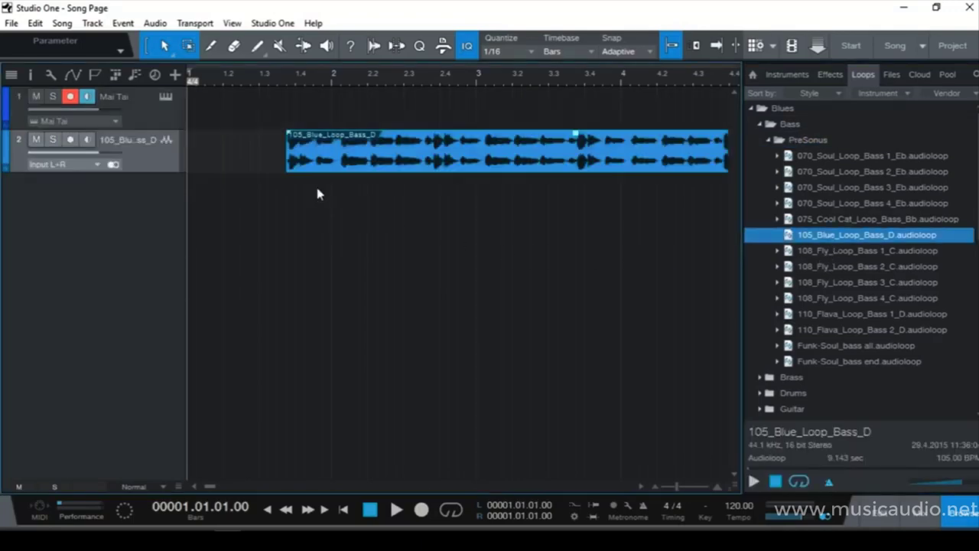
Step: Hide the browser, move the bass loop so it starts at bar 2, and deselect it
click(965, 511)
drag(481, 169, 526, 159)
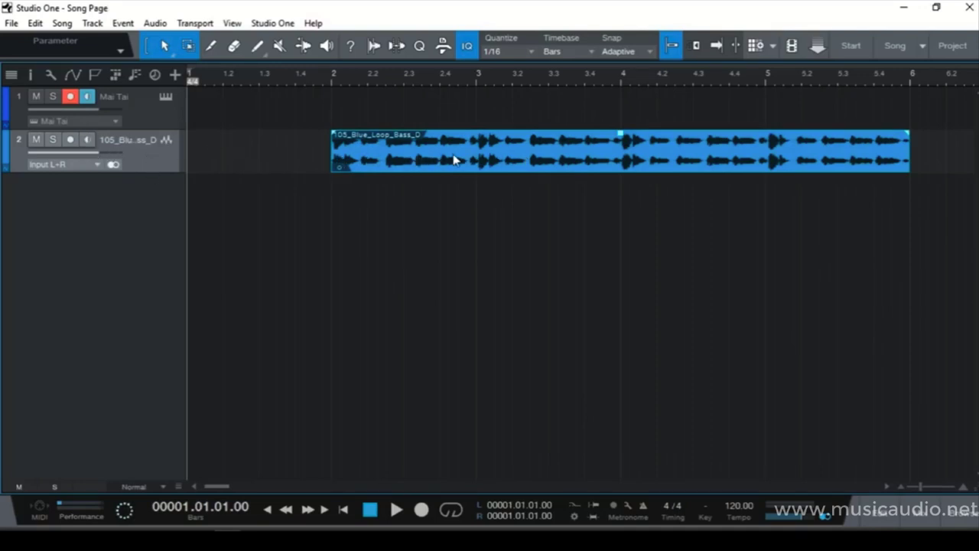
click(411, 247)
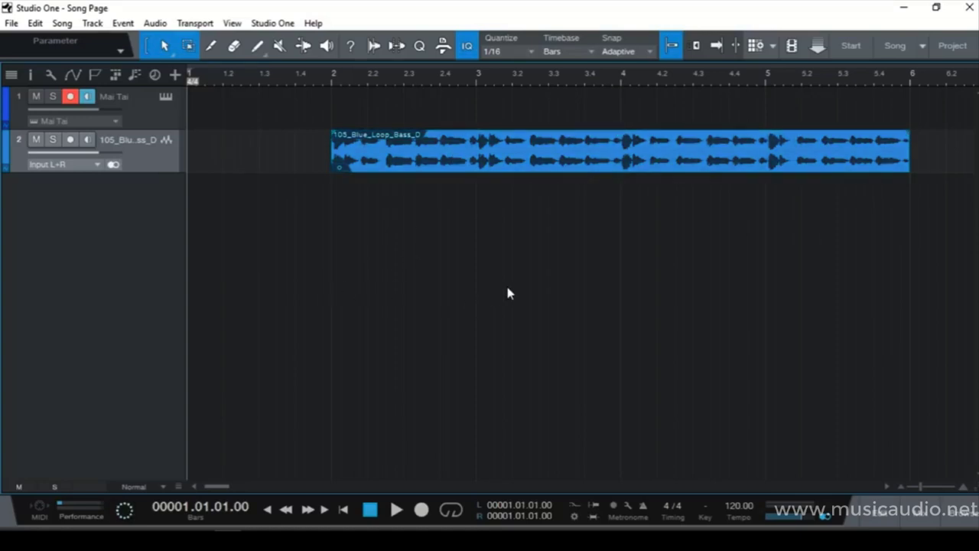
Step: Add one mono audio track named Track with Input L, turning off Auto-Color and choosing red as its color
key(t)
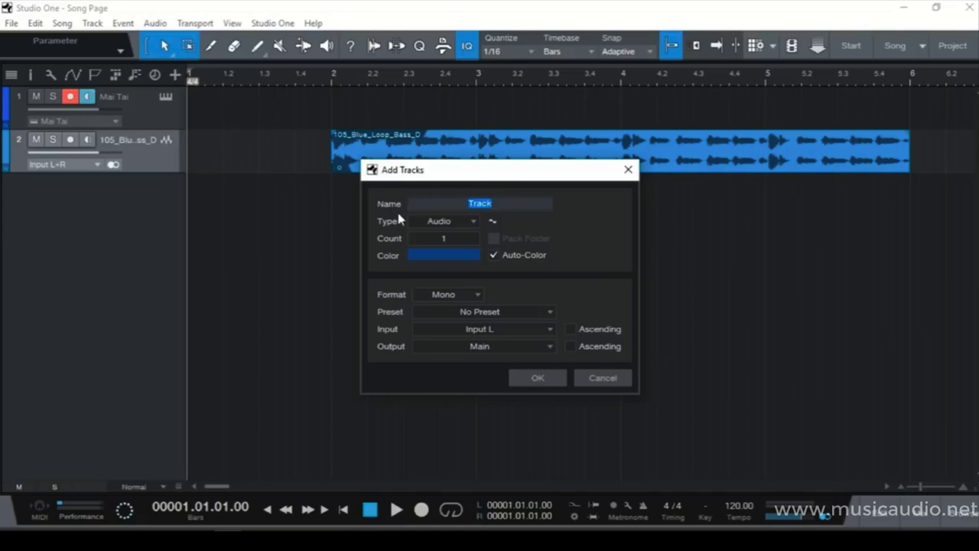
click(597, 374)
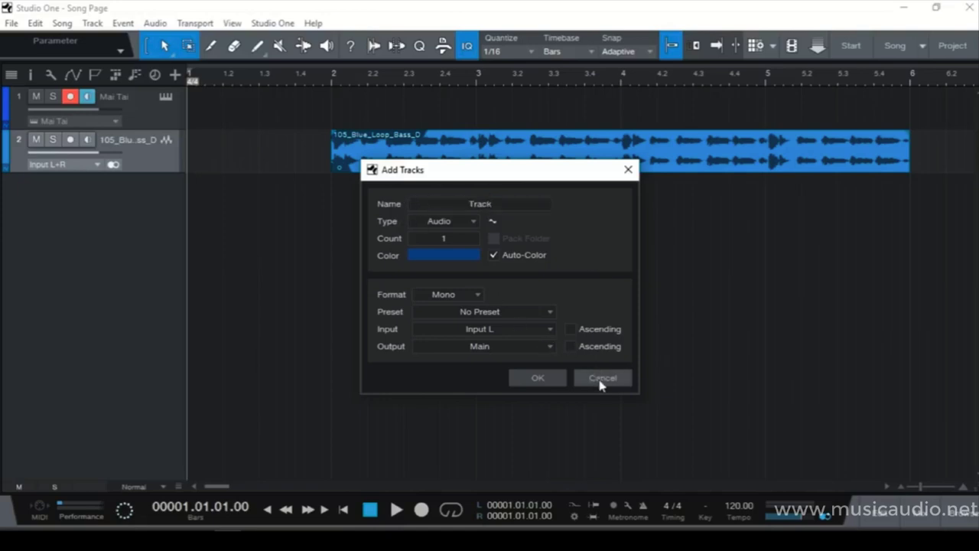
click(175, 75)
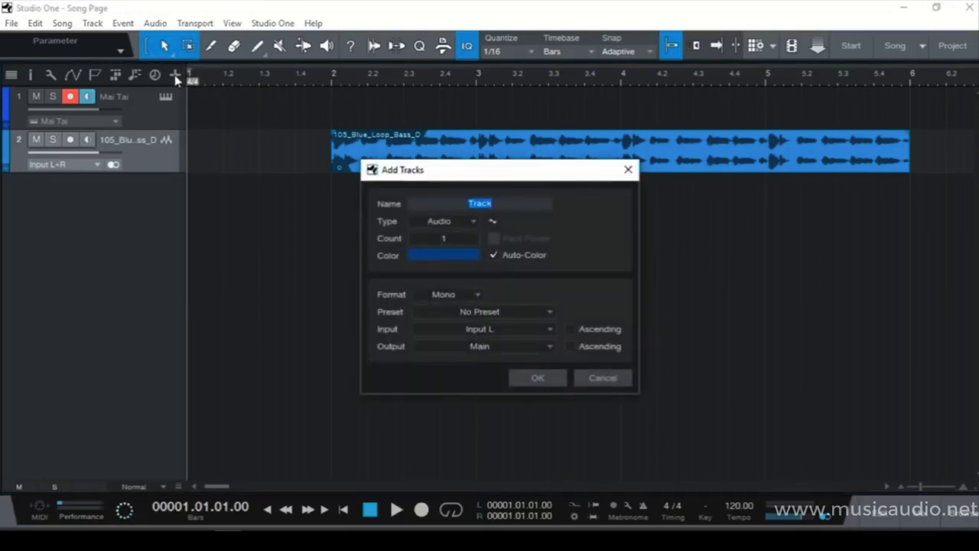
drag(492, 171, 515, 183)
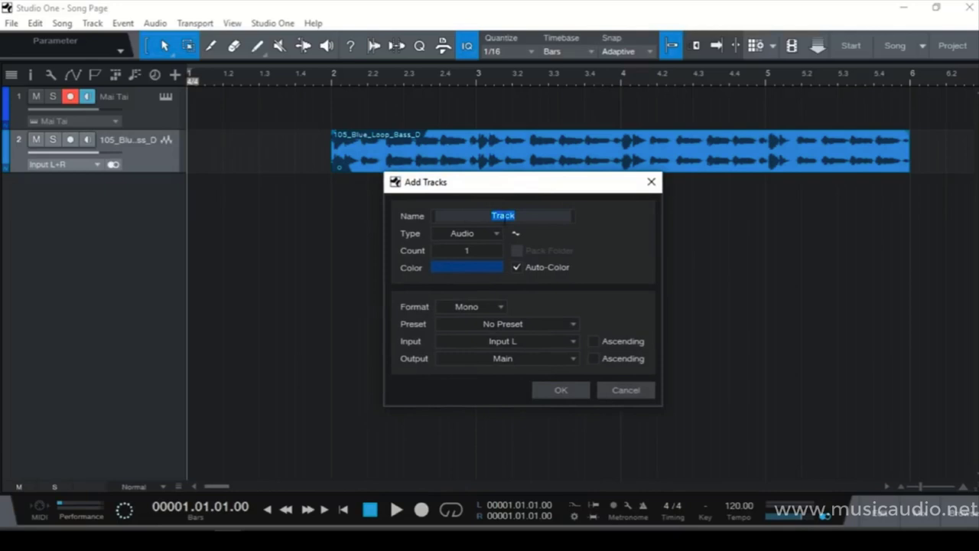
click(496, 235)
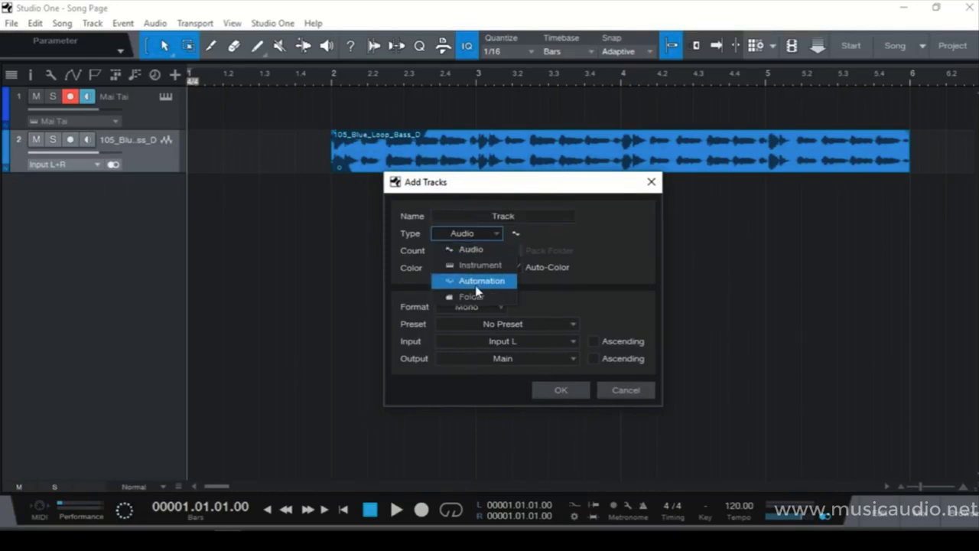
click(605, 247)
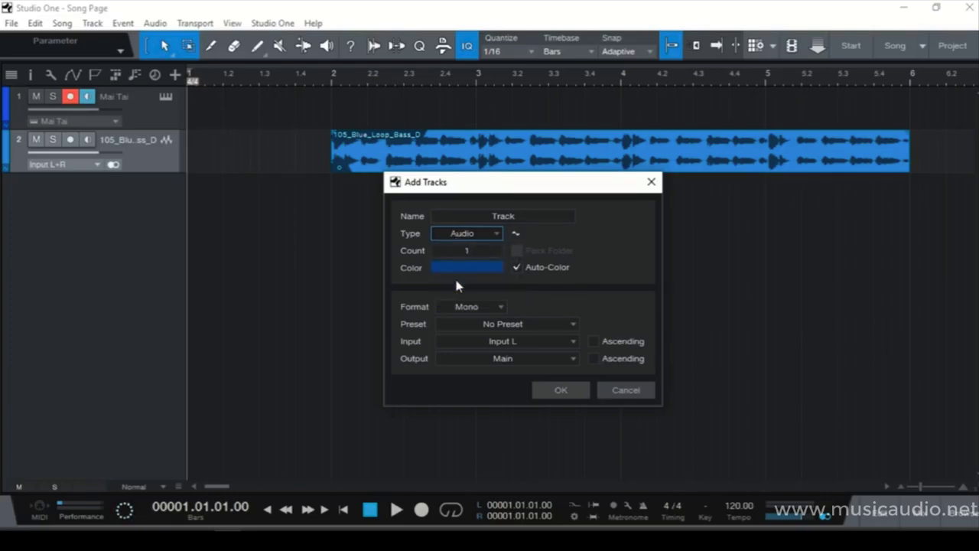
click(501, 308)
click(585, 296)
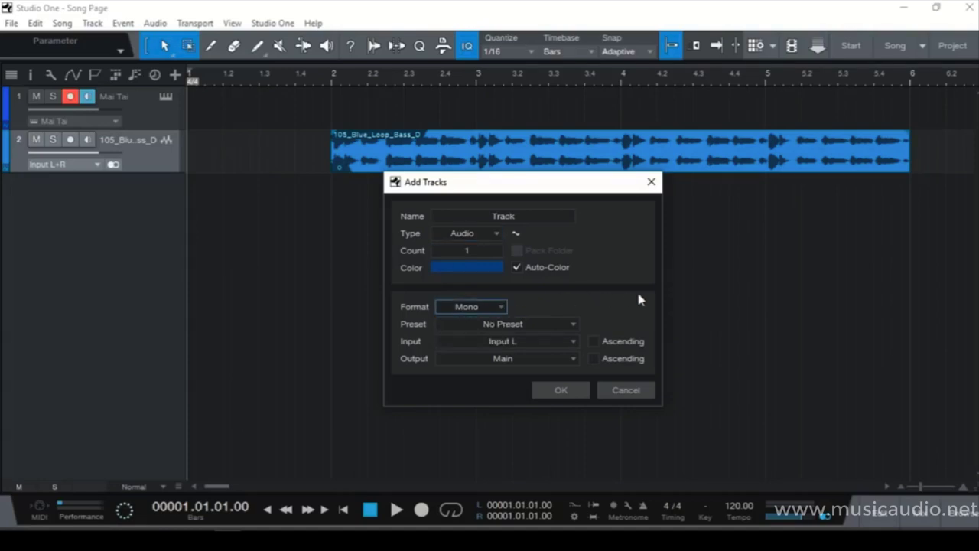
click(517, 267)
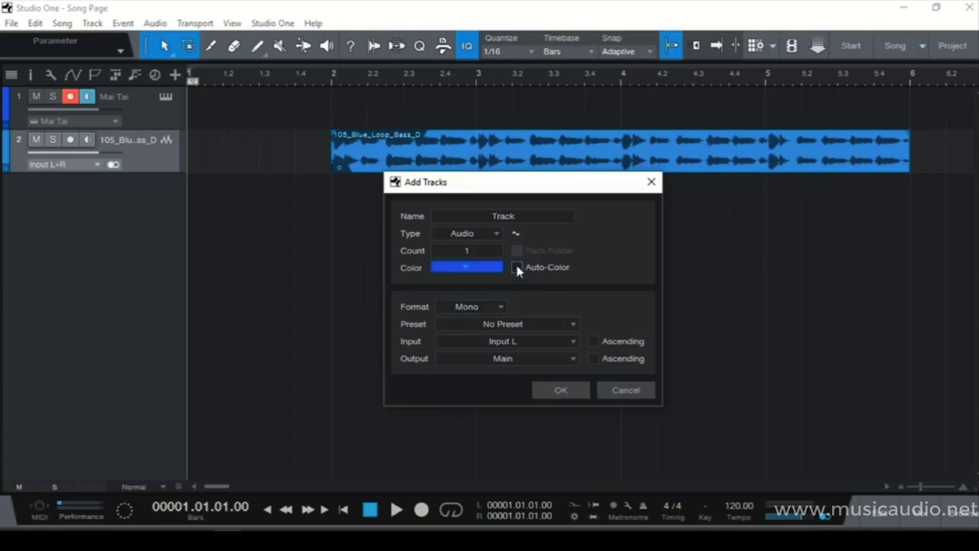
click(468, 267)
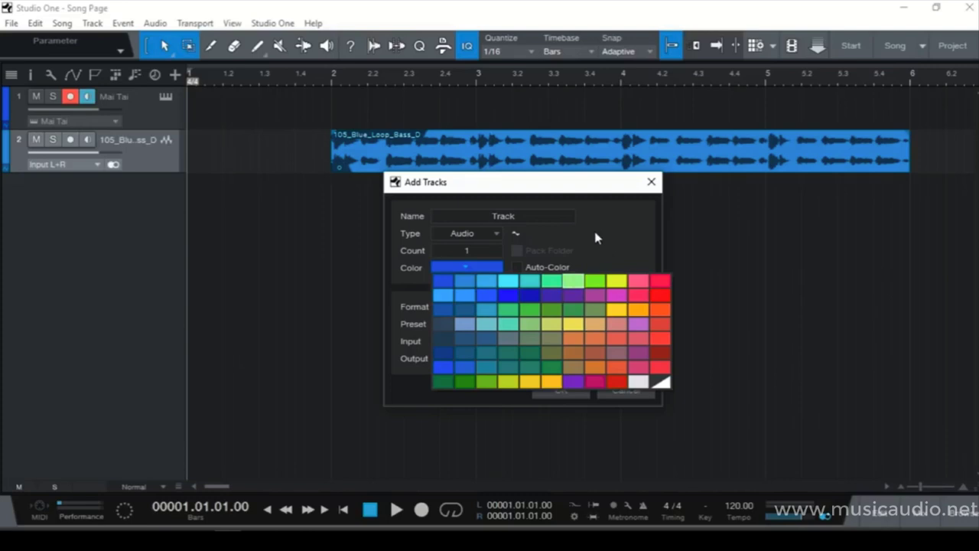
click(660, 296)
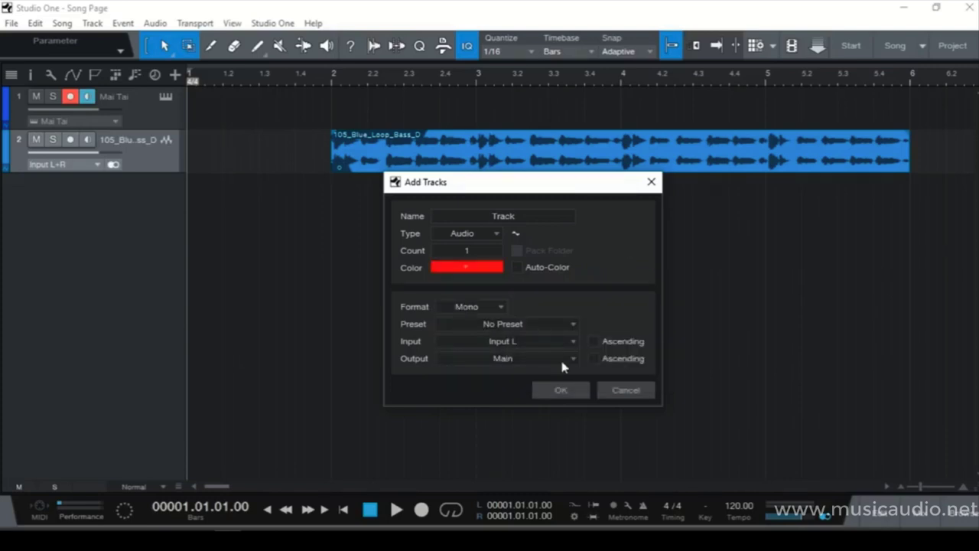
click(562, 391)
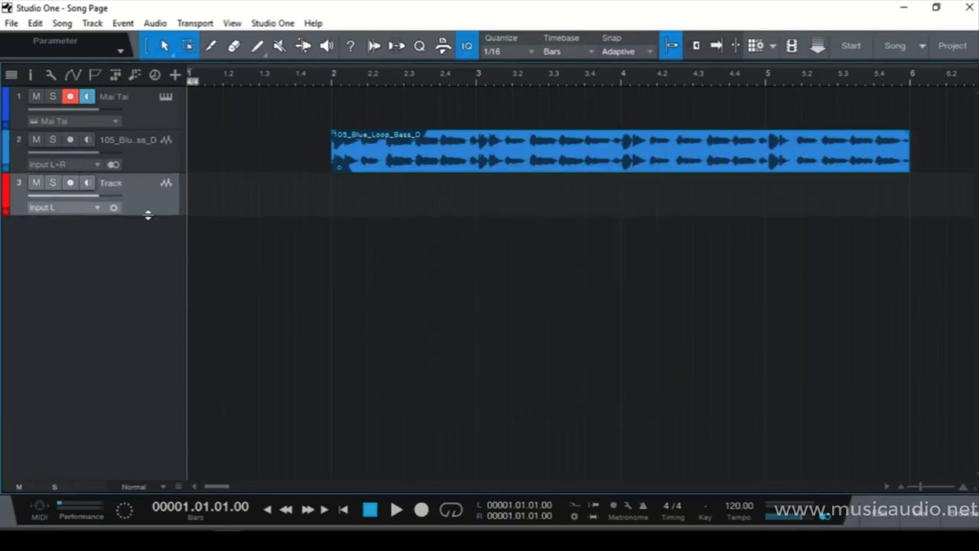
Step: Make the red track slightly taller and set the height of all tracks to Large
drag(148, 215, 153, 312)
drag(166, 247, 166, 235)
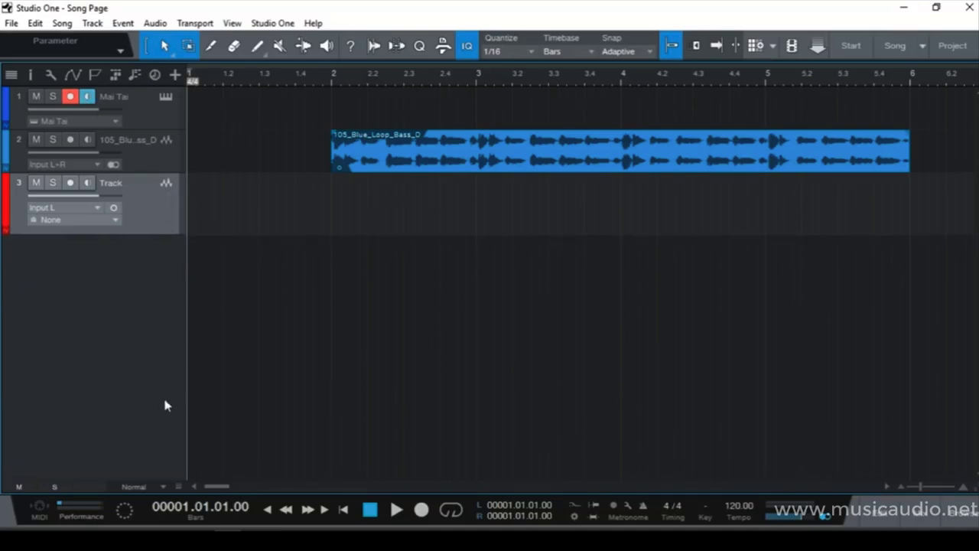
click(162, 487)
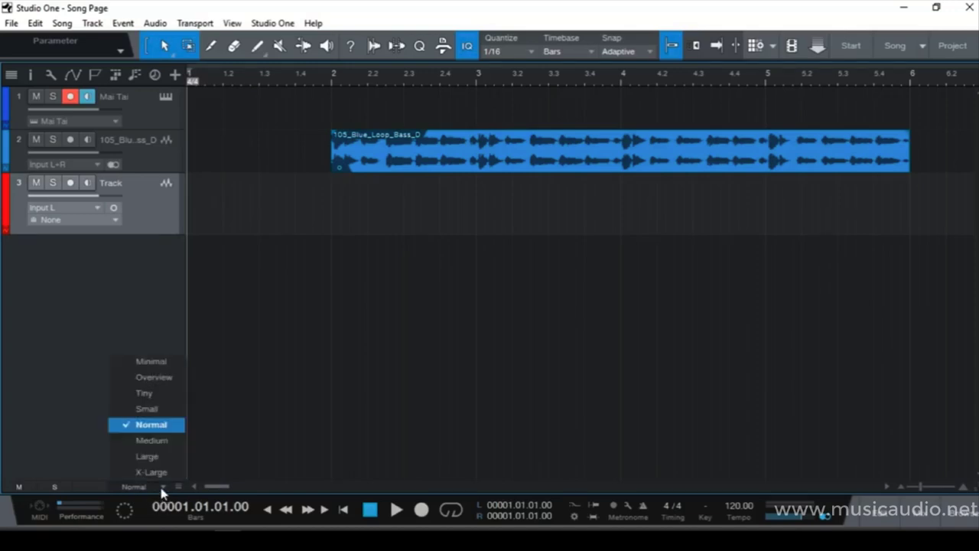
click(158, 458)
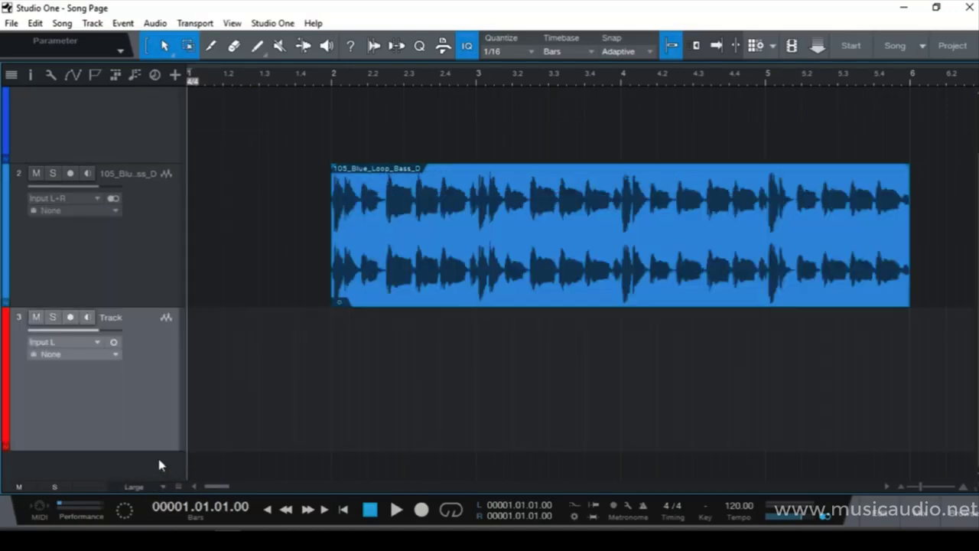
Step: Set the height of all tracks to Minimal and then to Tiny
click(162, 487)
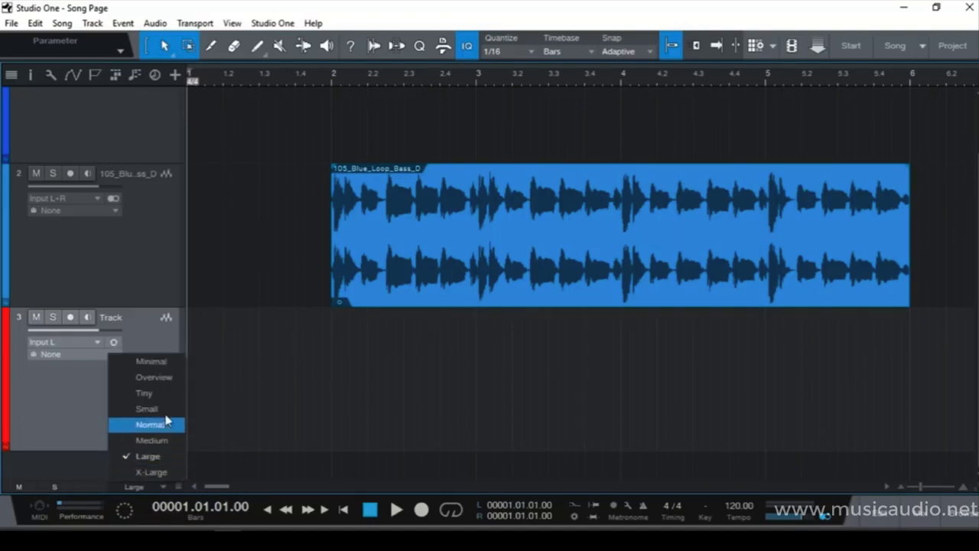
click(163, 362)
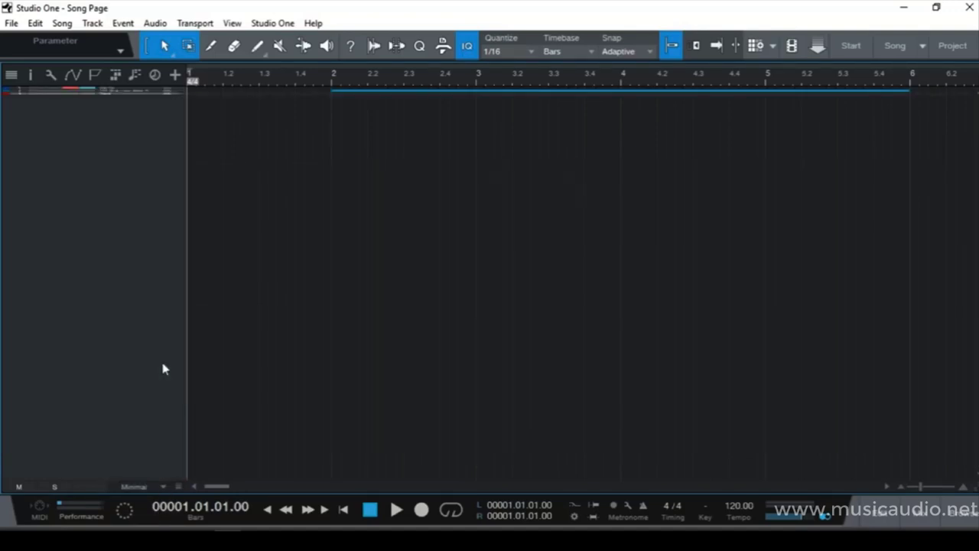
click(163, 487)
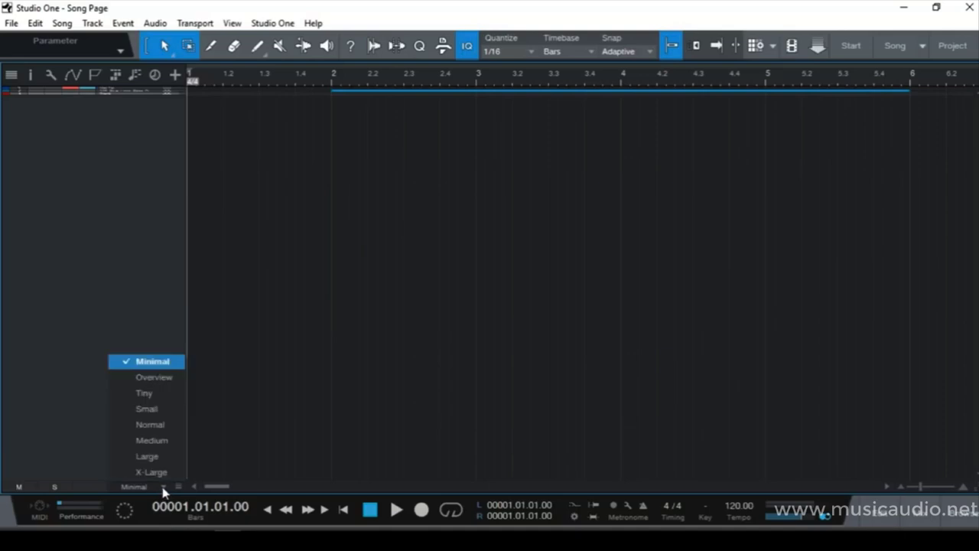
click(152, 394)
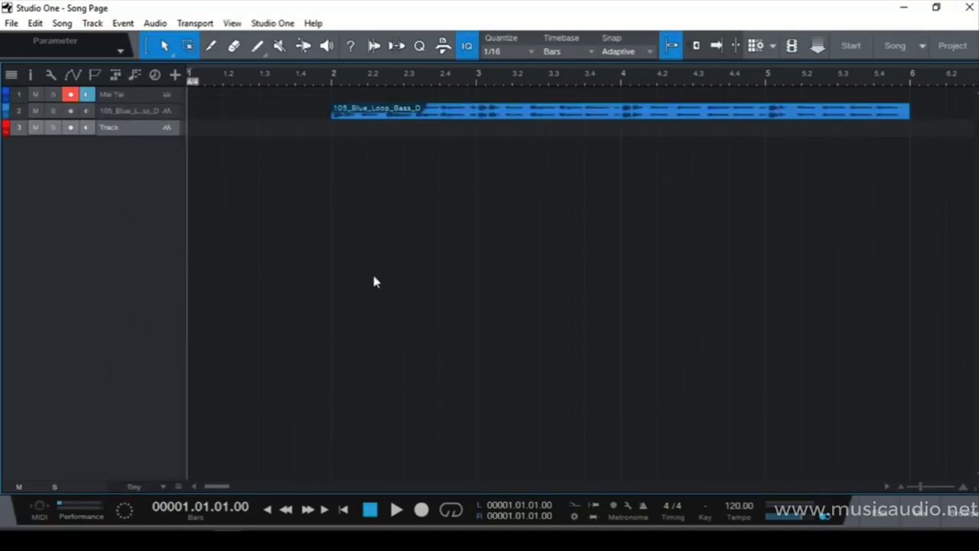
Step: Zoom the tracks vertically in and out, leaving their height at Normal
key(shift+e)
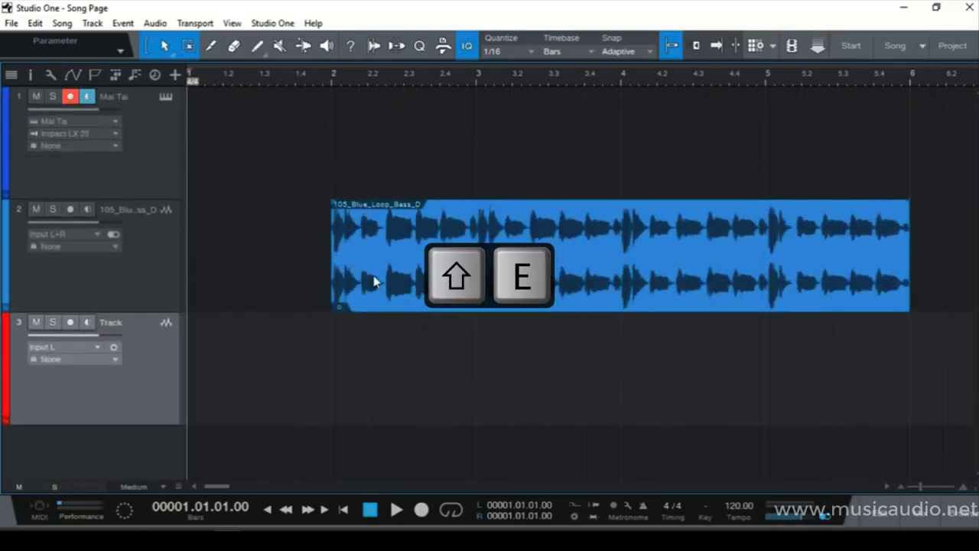
key(shift+w)
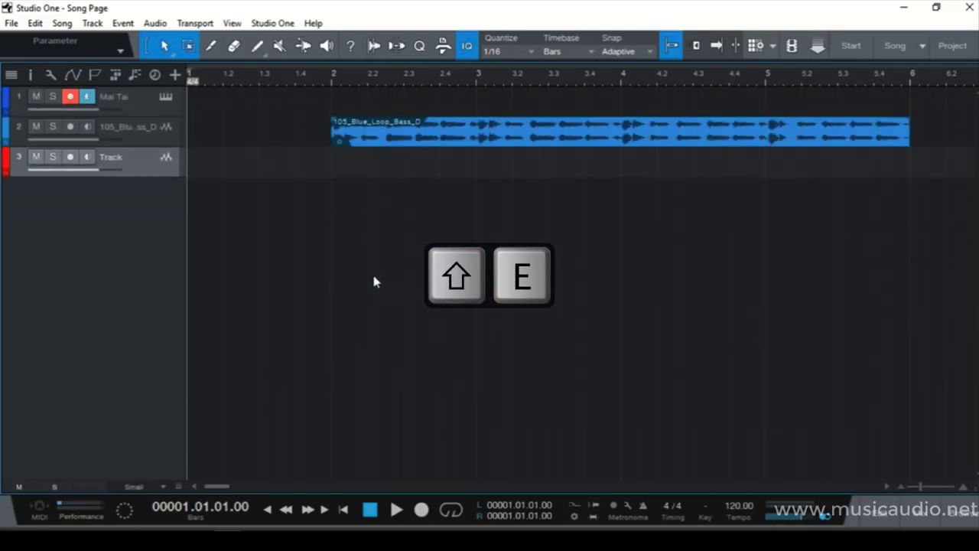
key(shift+w)
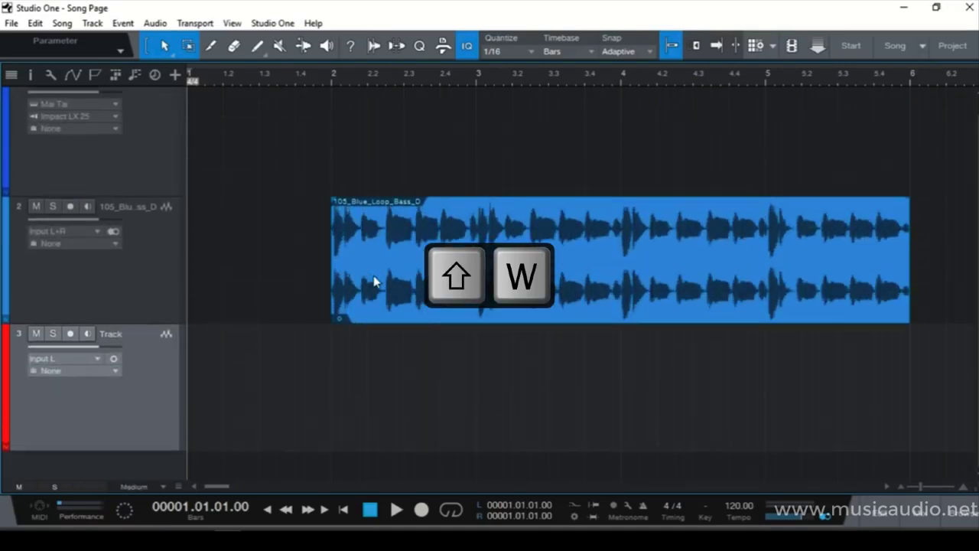
key(shift+w)
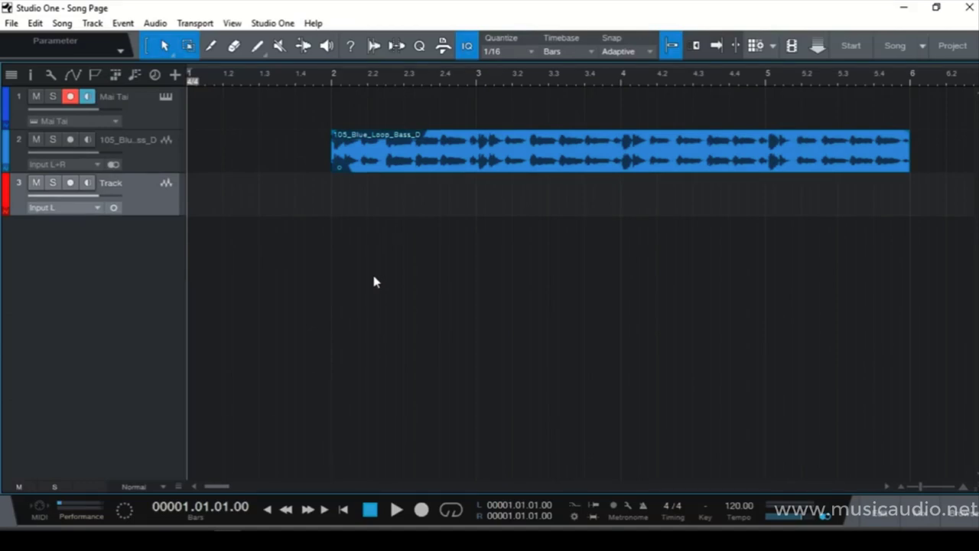
Step: Zoom the arrangement timeline in and out horizontally, leaving roughly the first 27 bars in view
key(e)
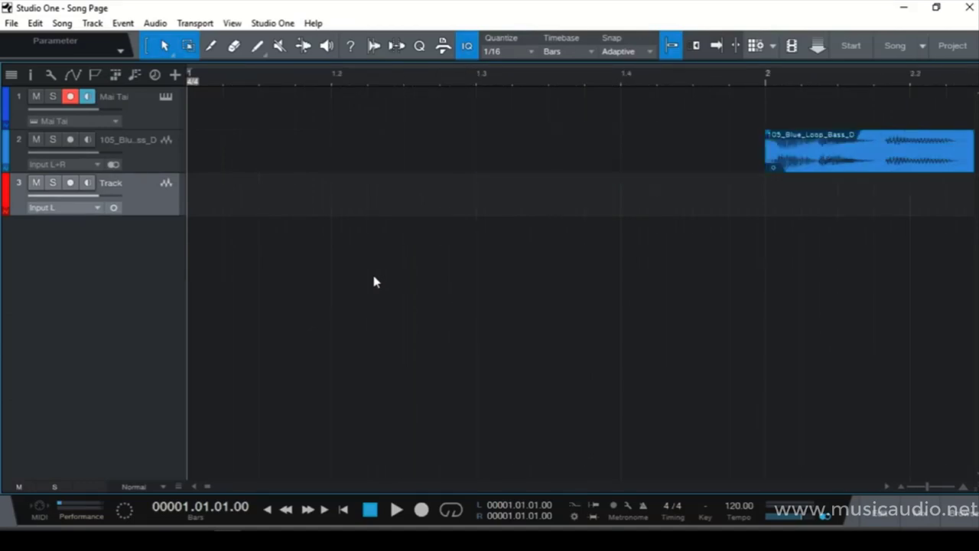
key(e)
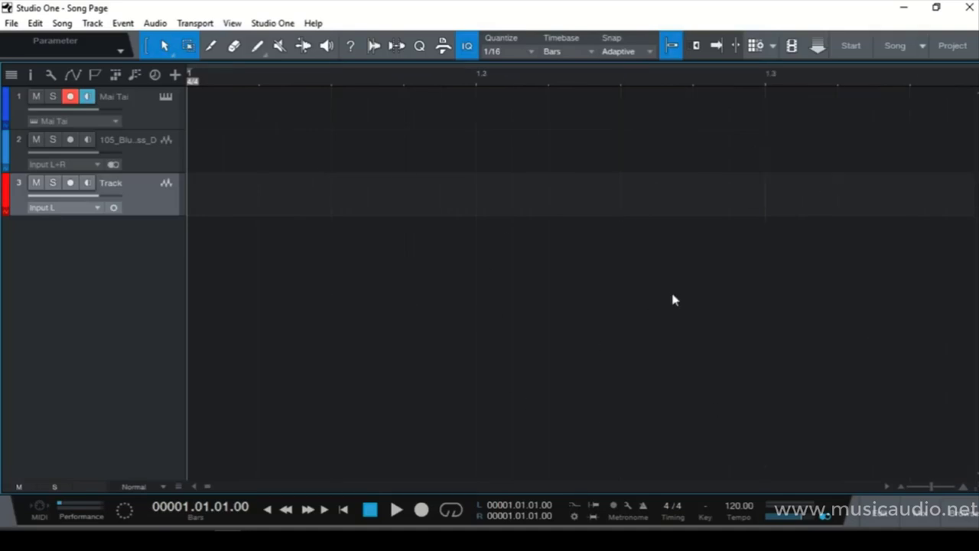
key(w)
key(w)
key(w)
key(w)
key(w)
key(w)
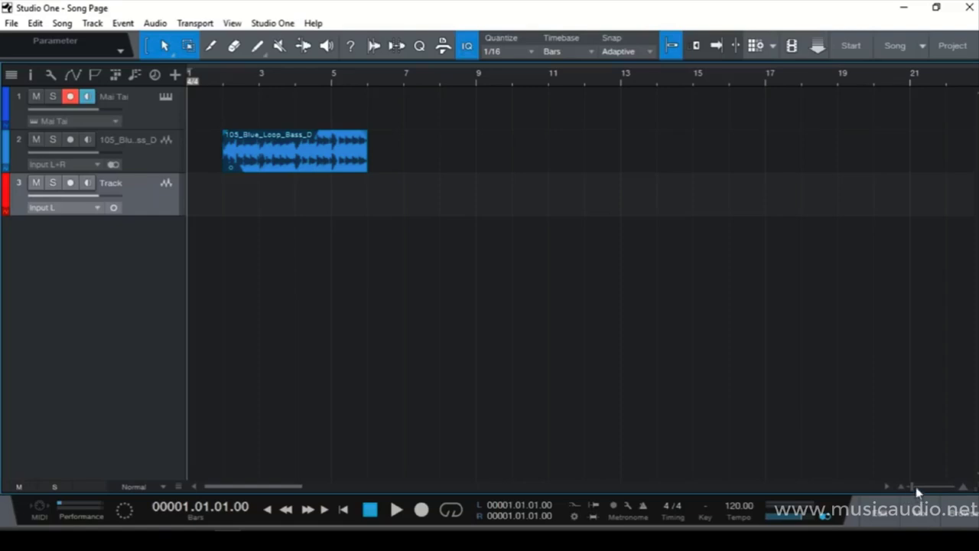
drag(912, 491, 910, 489)
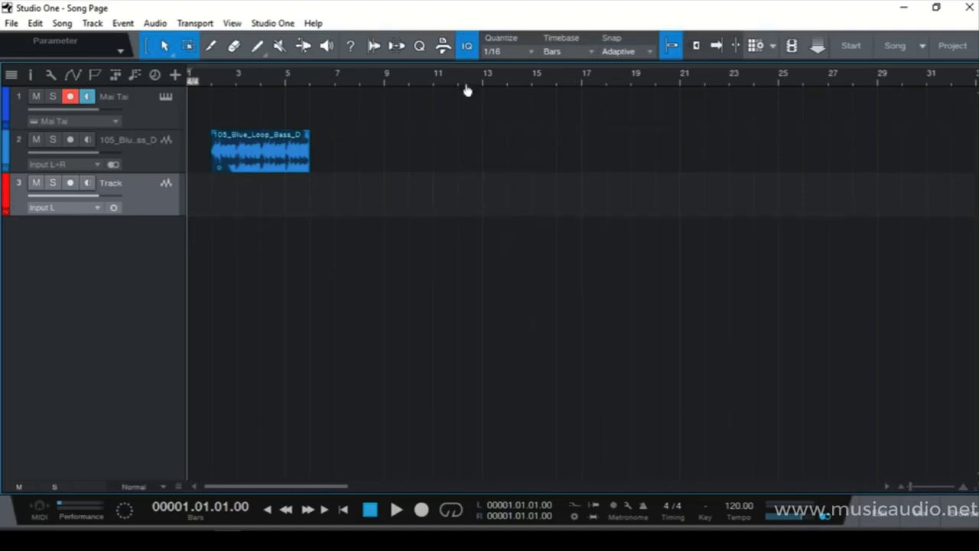
drag(465, 86, 680, 87)
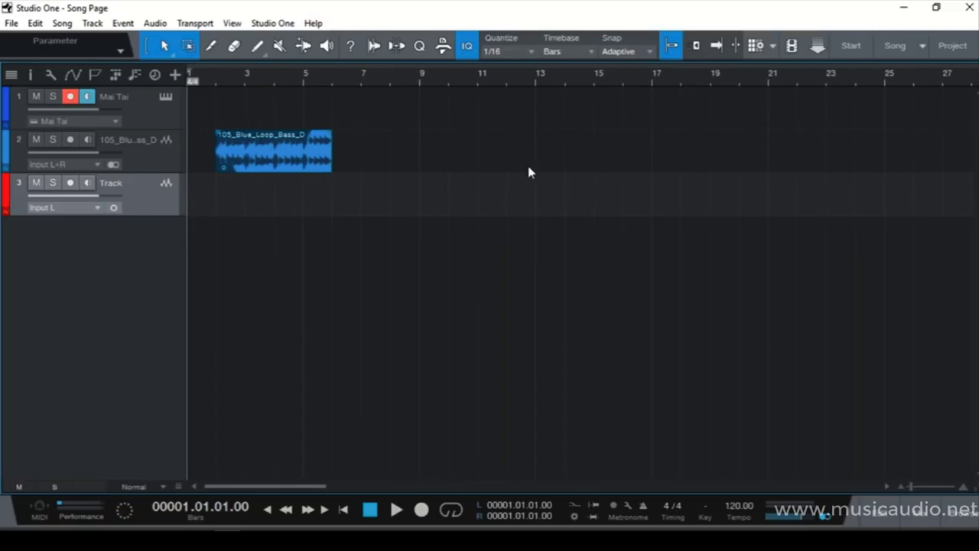
click(965, 518)
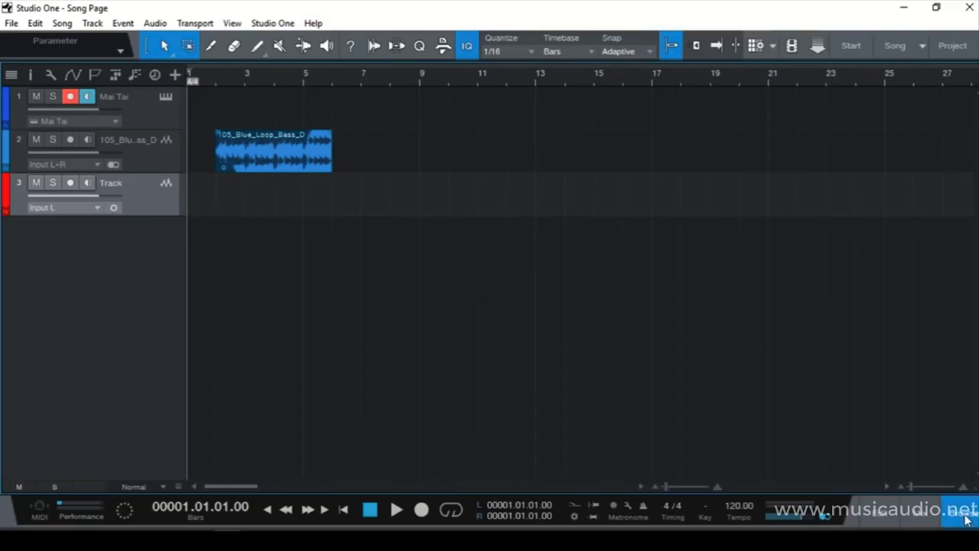
click(965, 519)
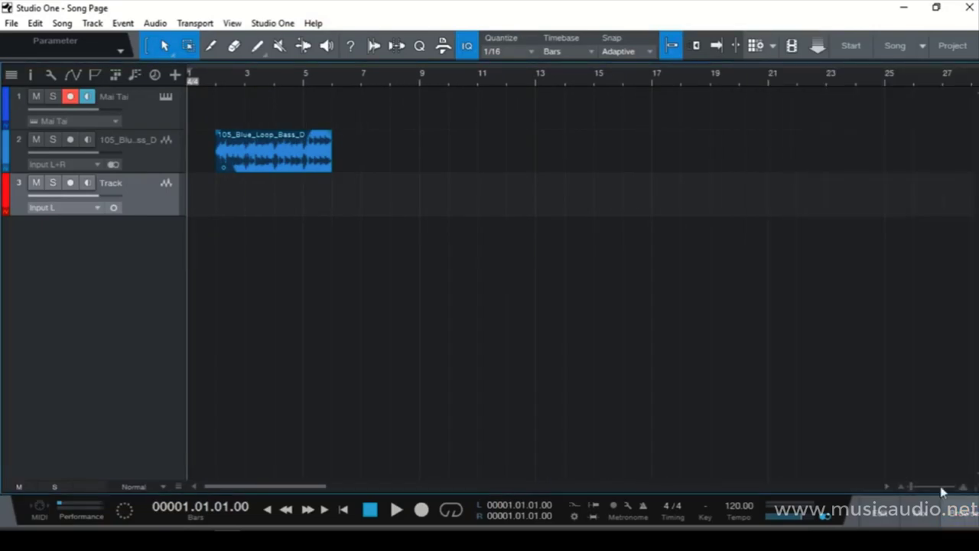
click(917, 521)
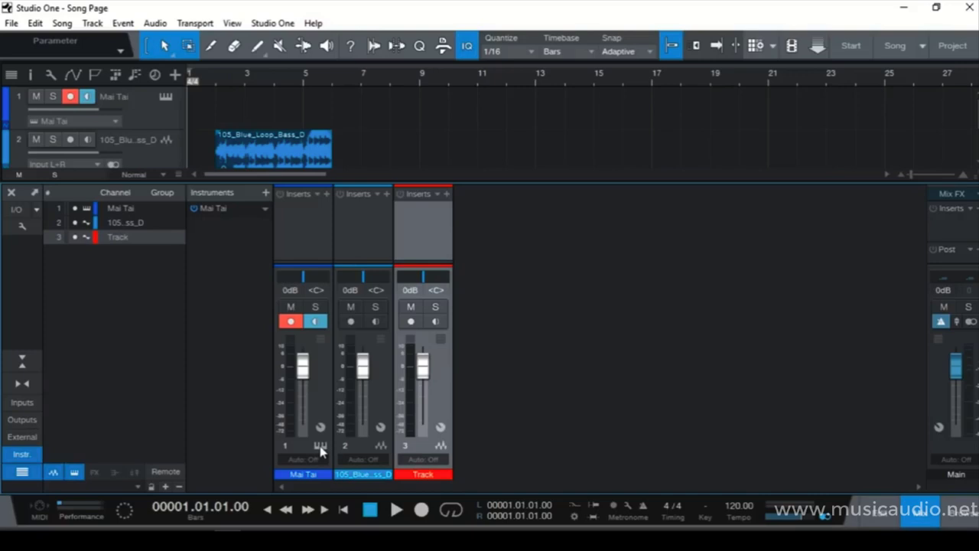
click(378, 451)
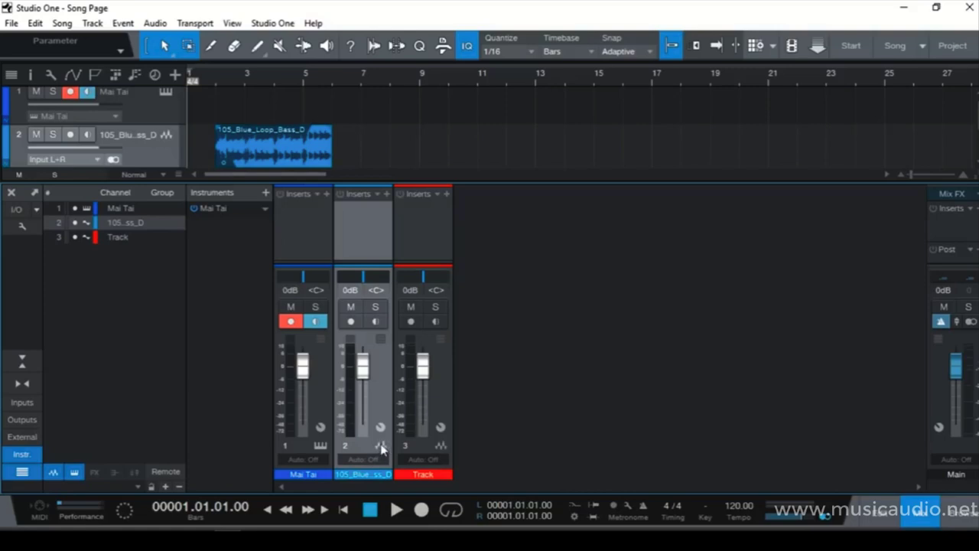
click(425, 451)
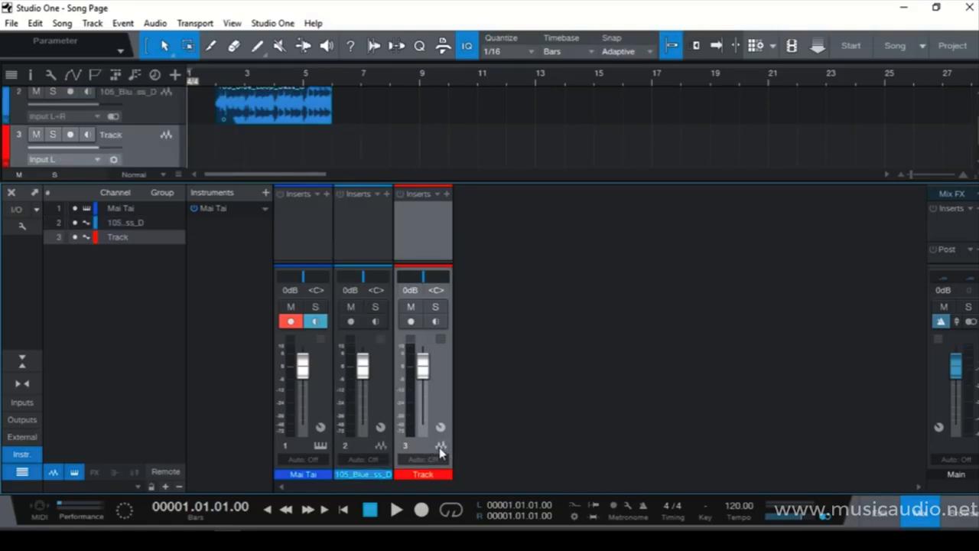
Step: Add a bus channel and an FX channel to the mix console
right_click(600, 330)
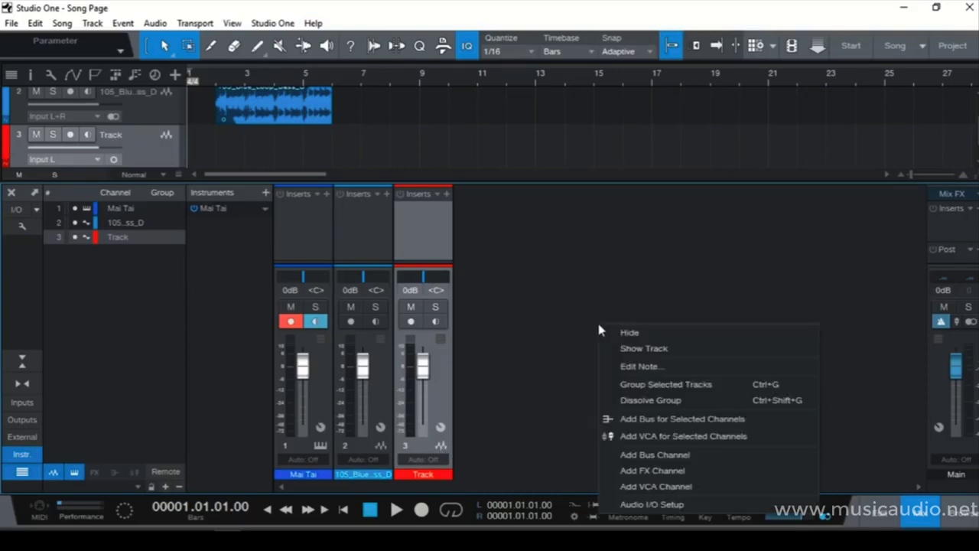
click(663, 456)
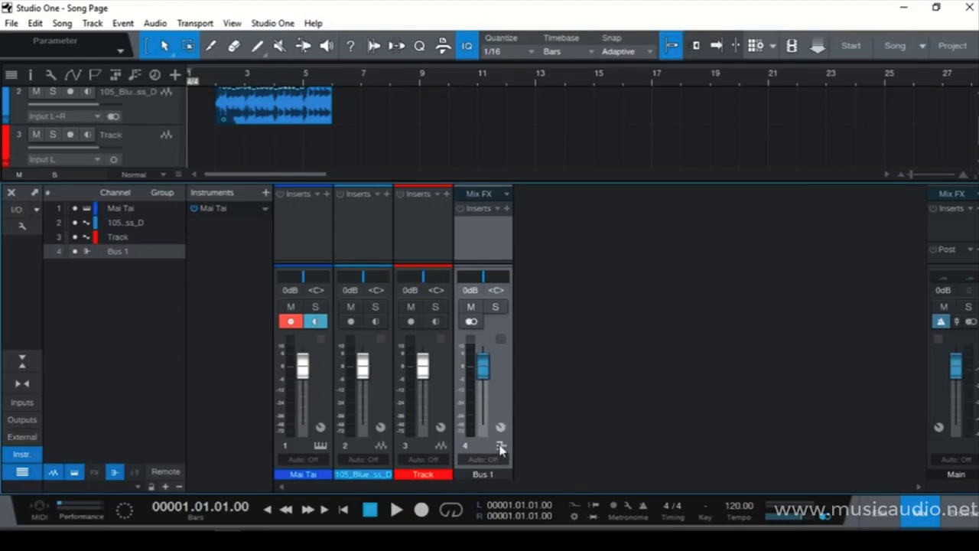
right_click(650, 342)
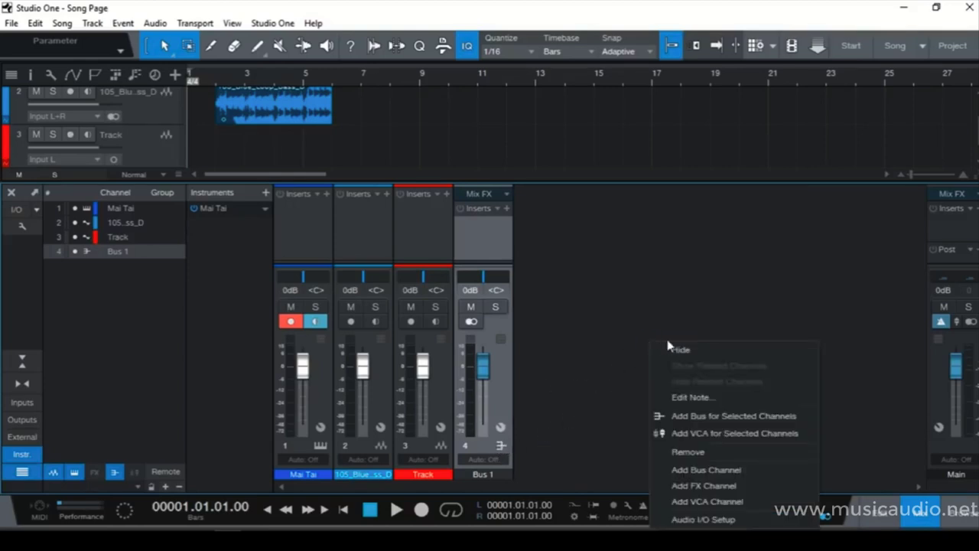
click(730, 487)
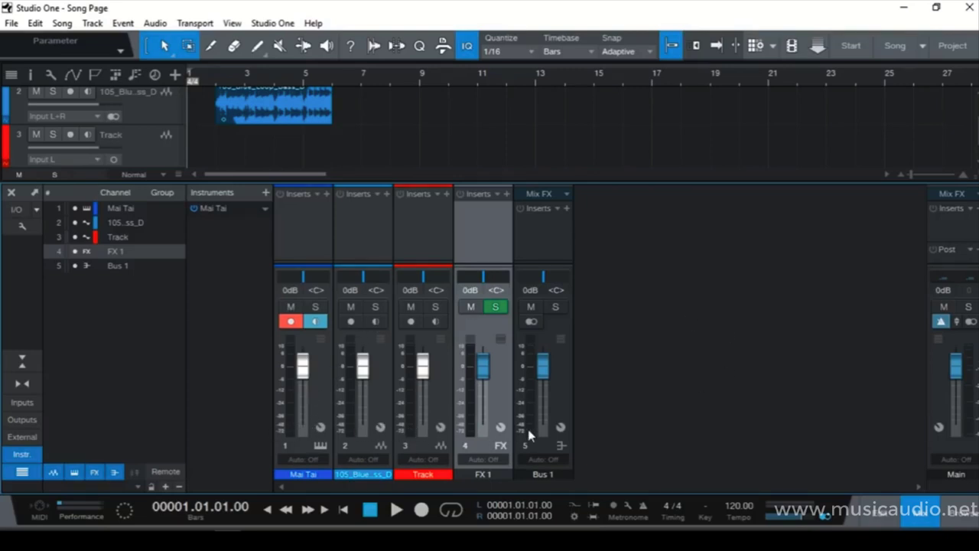
Step: Expand the channels' input/output section and route the red Track's output to Bus 1
click(435, 368)
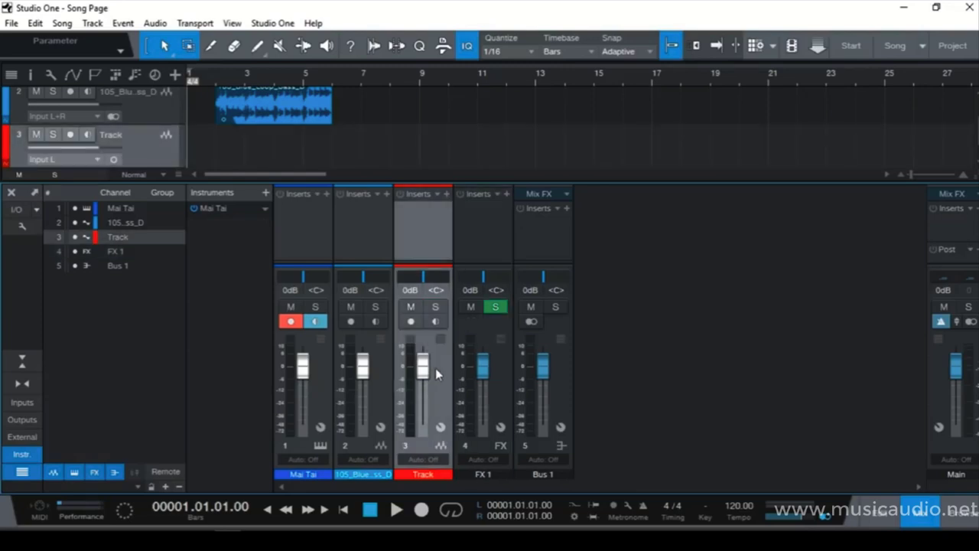
drag(423, 265, 422, 223)
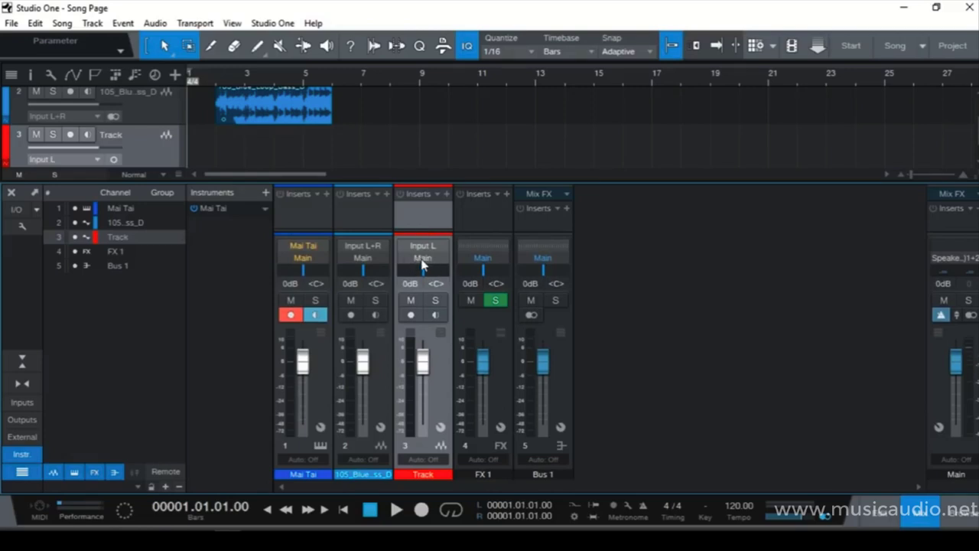
click(422, 260)
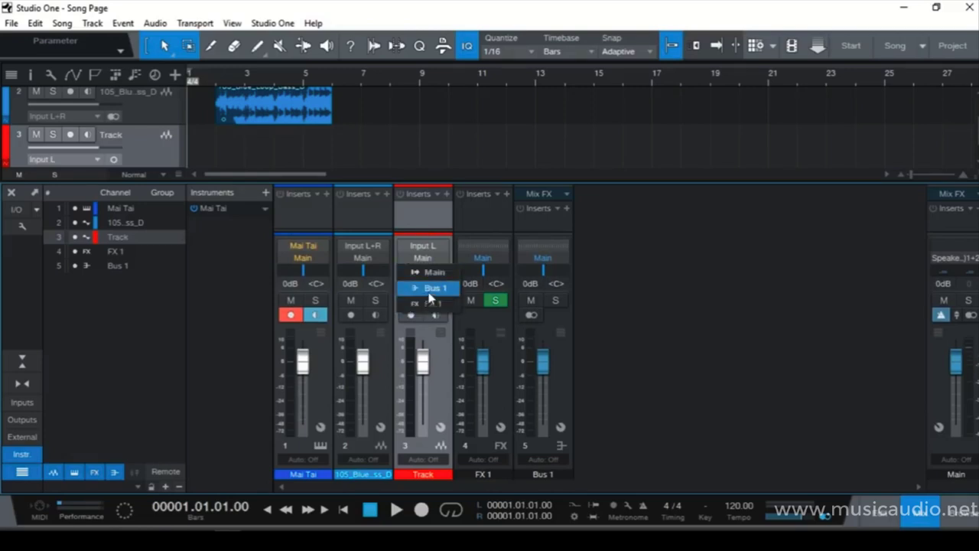
click(426, 295)
click(423, 259)
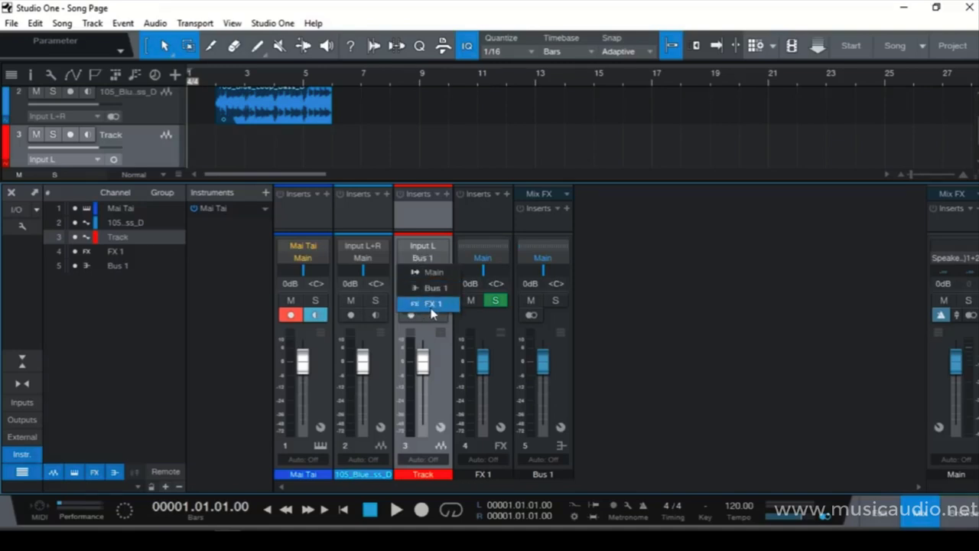
click(684, 287)
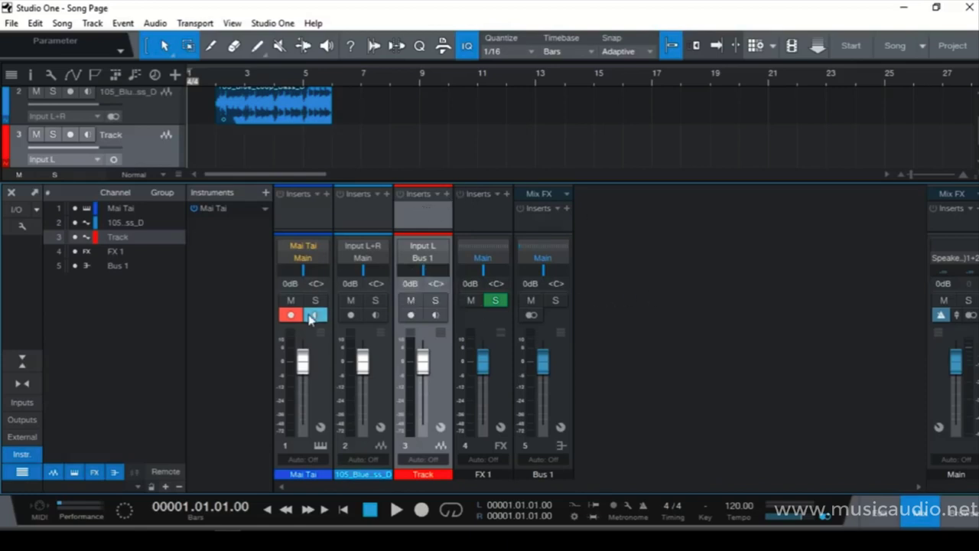
Step: Select the Mai Tai, bass loop, Track, Bus 1 and FX 1 channels in turn in the mix console
click(318, 379)
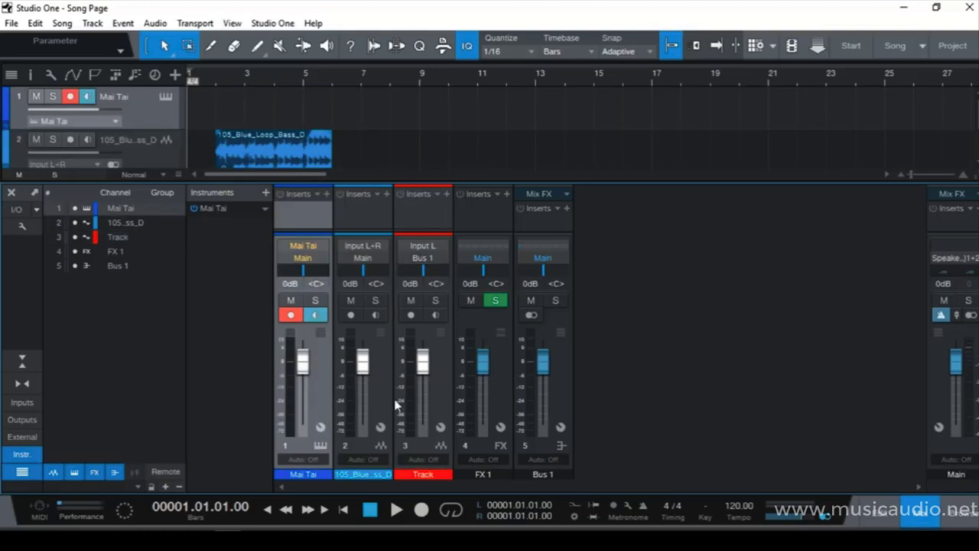
click(382, 374)
click(435, 365)
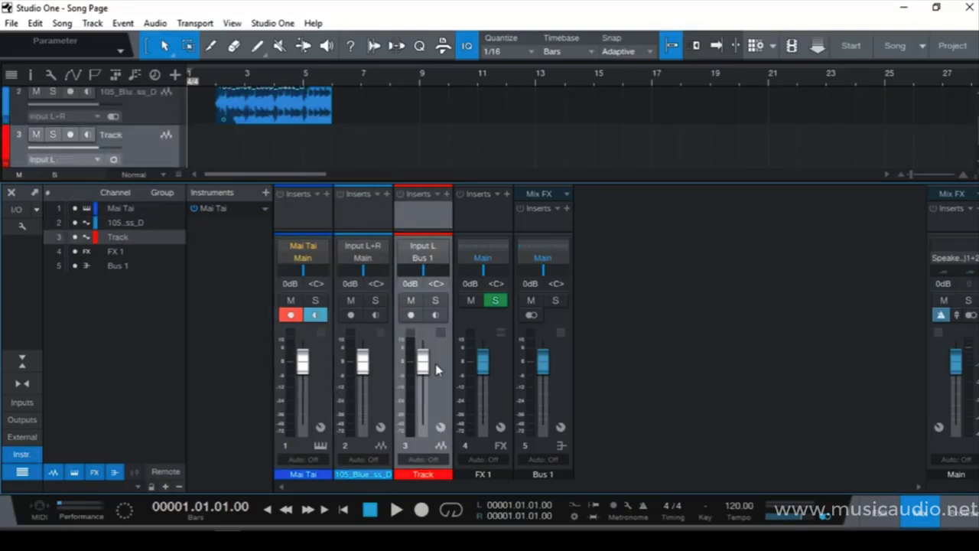
click(564, 359)
click(493, 352)
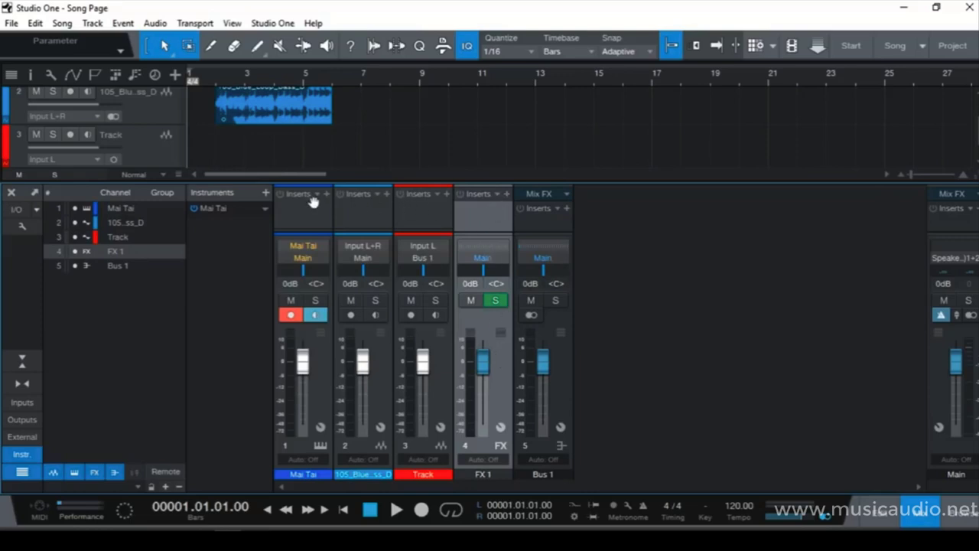
Step: Insert the PreSonus Autofilter effect on the 105_Blue_Loop_Bass_D channel, and reopen its window once before closing it
click(387, 194)
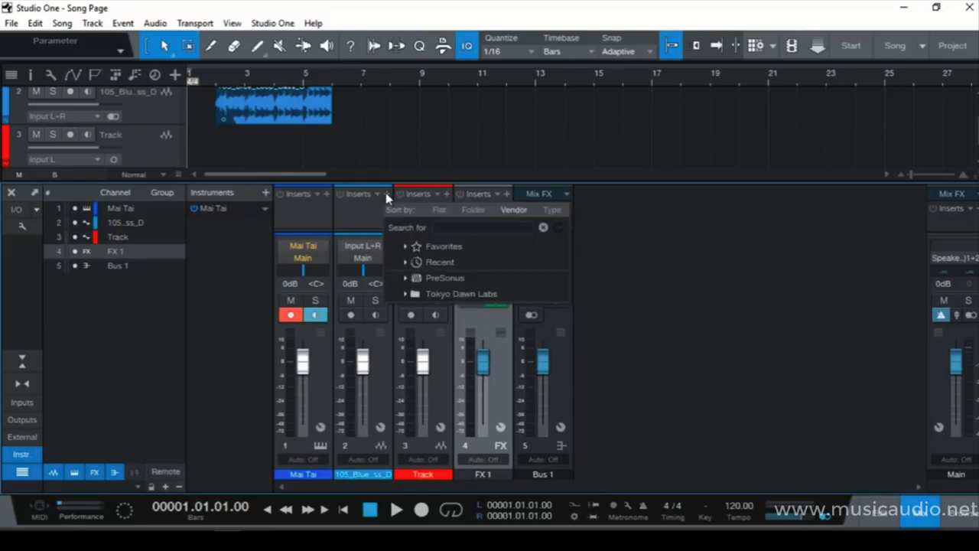
click(441, 280)
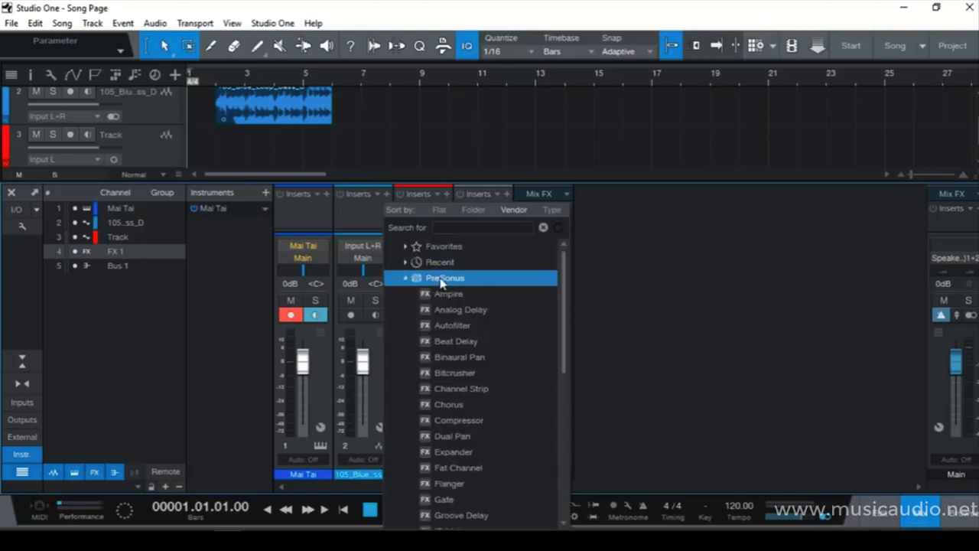
double_click(464, 326)
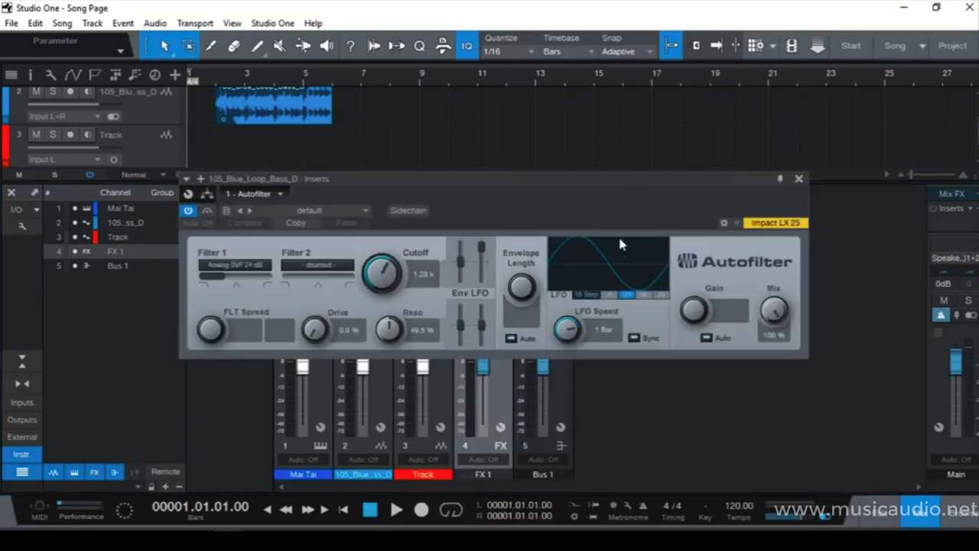
click(799, 178)
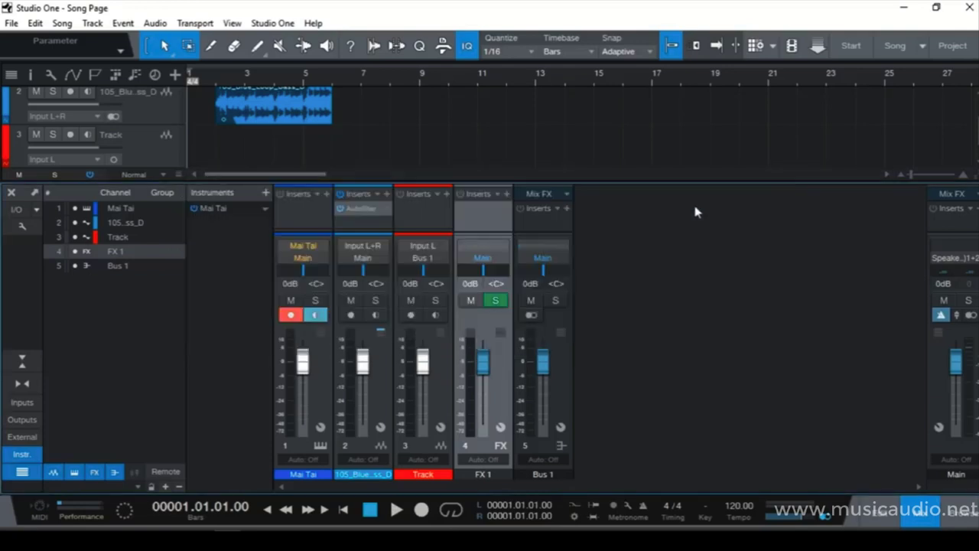
click(356, 215)
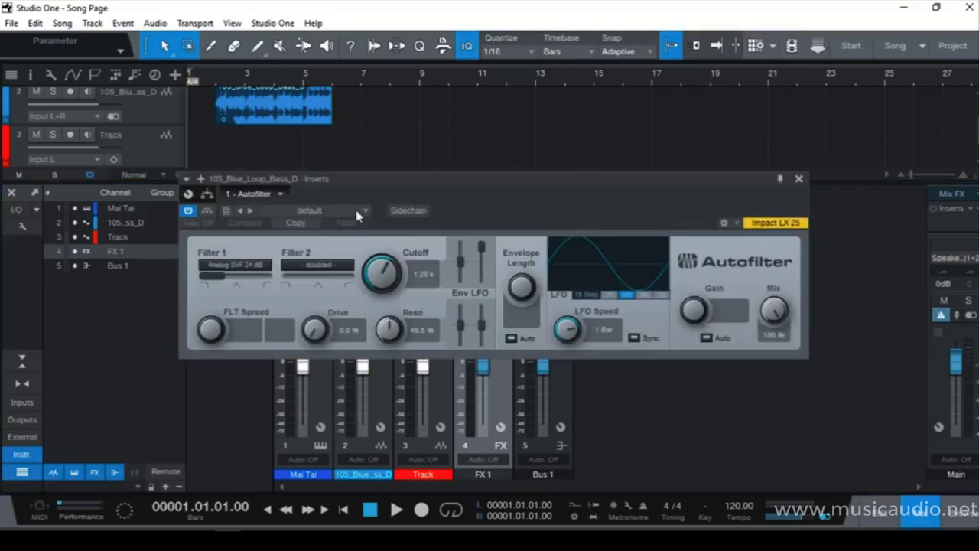
click(799, 180)
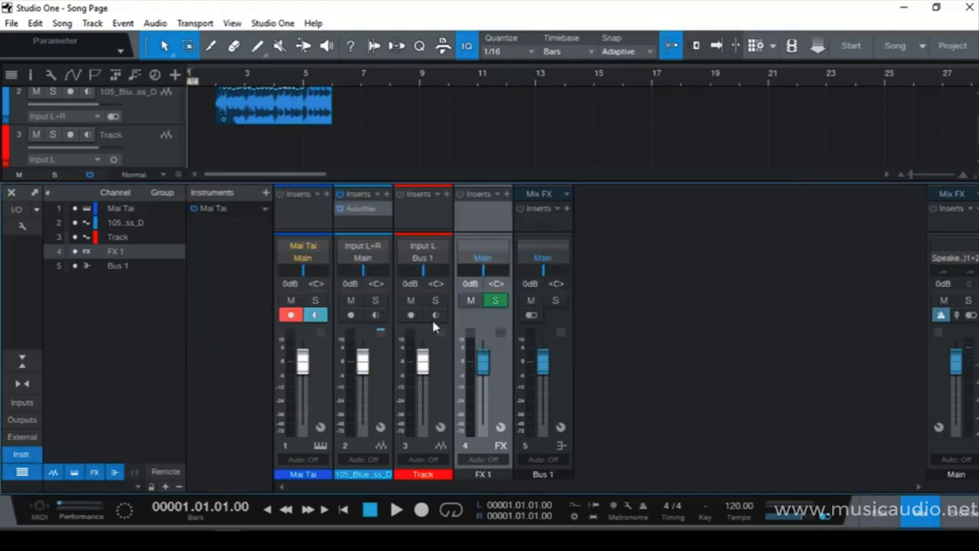
Step: Close the mix console and examine the bass loop track's settings and its Autofilter insert in the inspector, closing both afterward
click(918, 520)
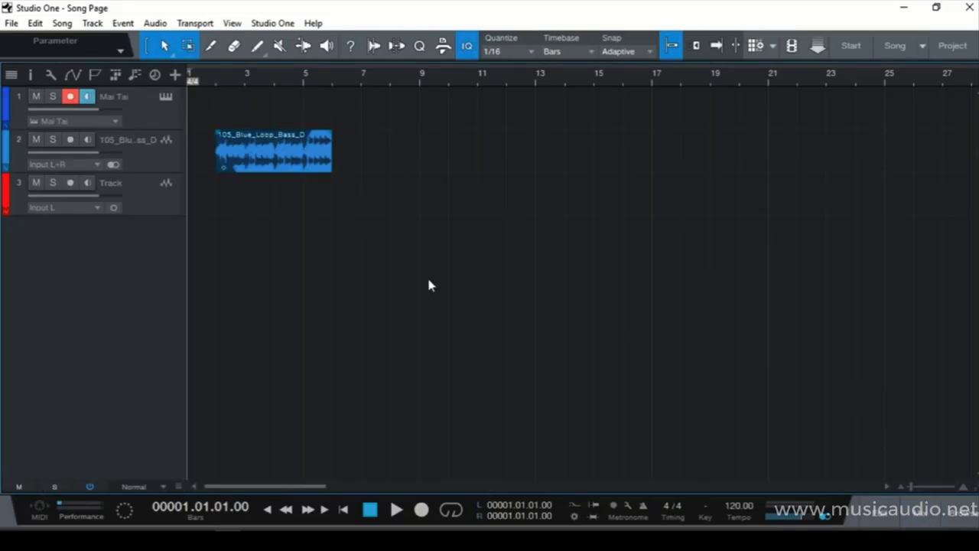
click(30, 75)
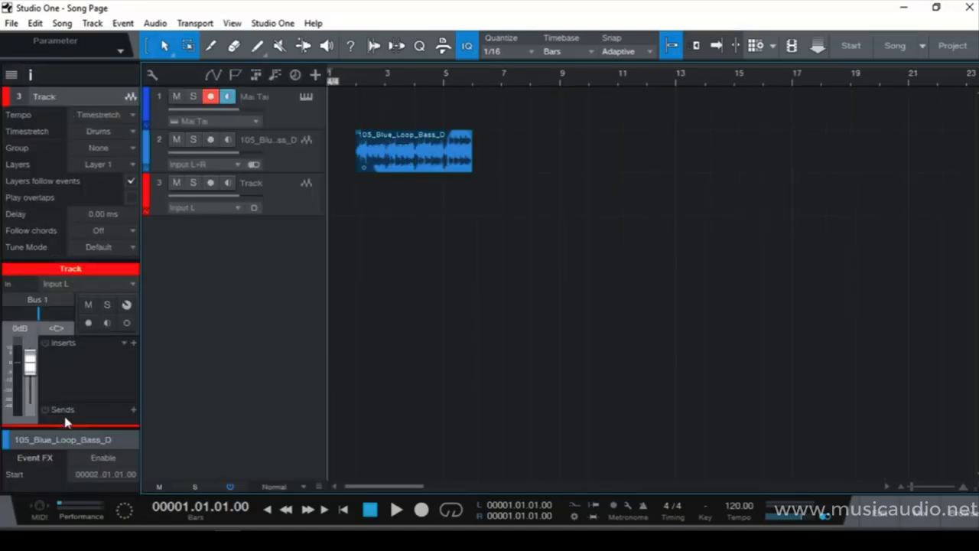
click(292, 157)
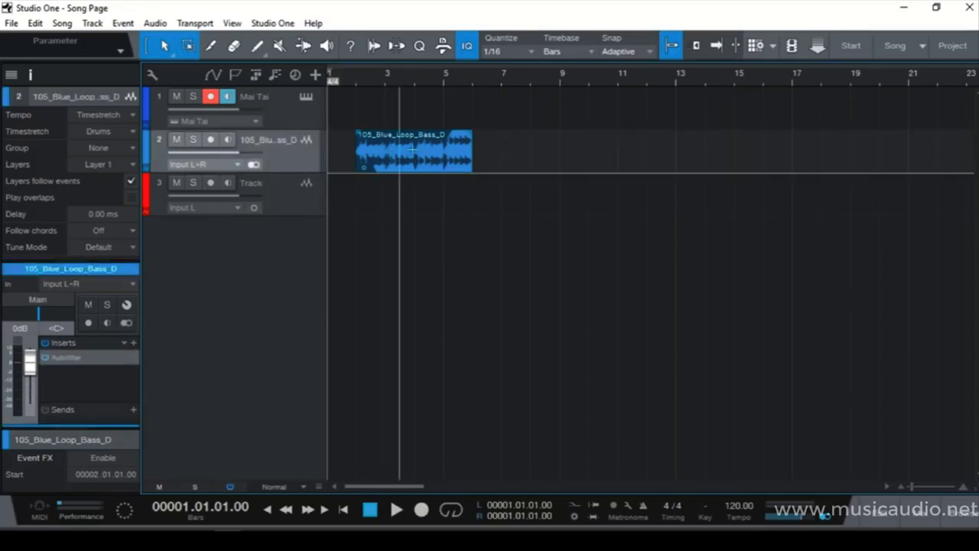
click(63, 361)
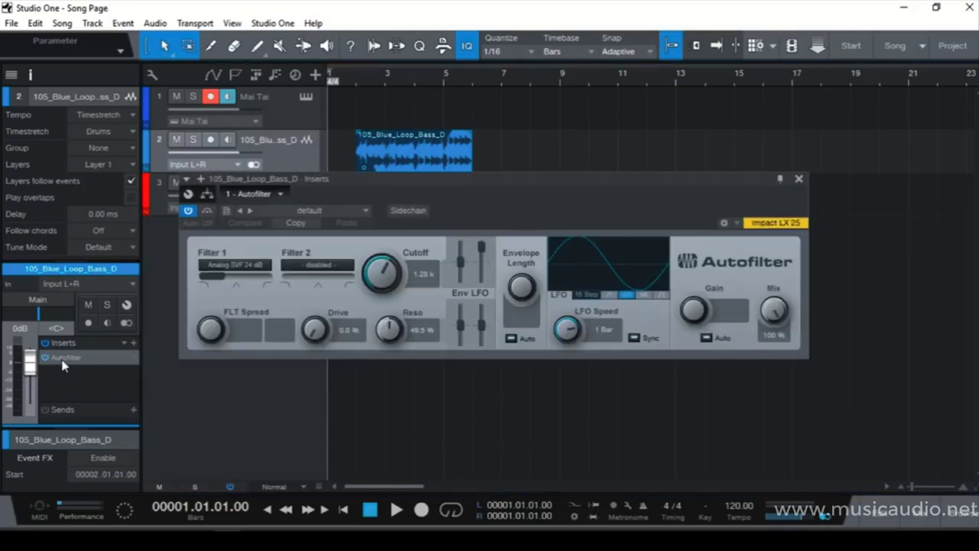
click(799, 178)
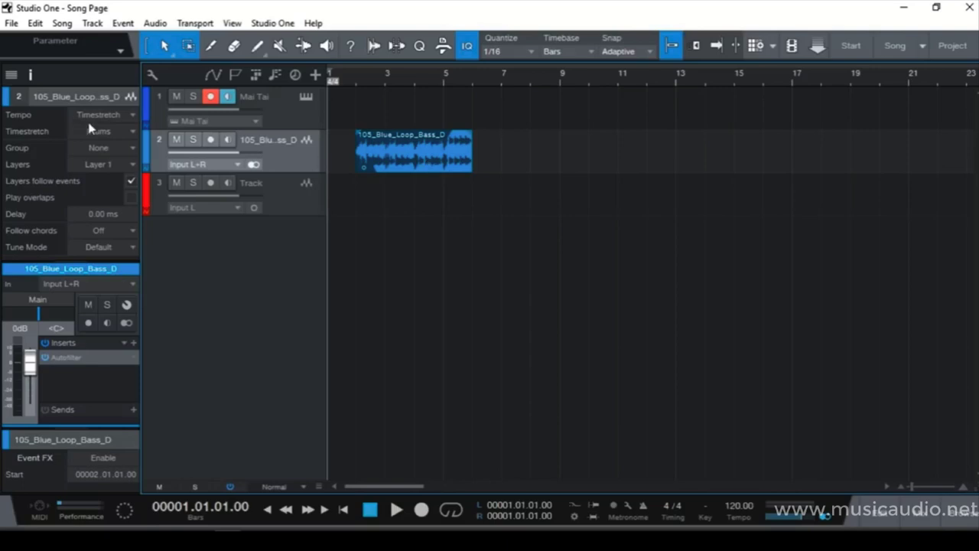
click(30, 74)
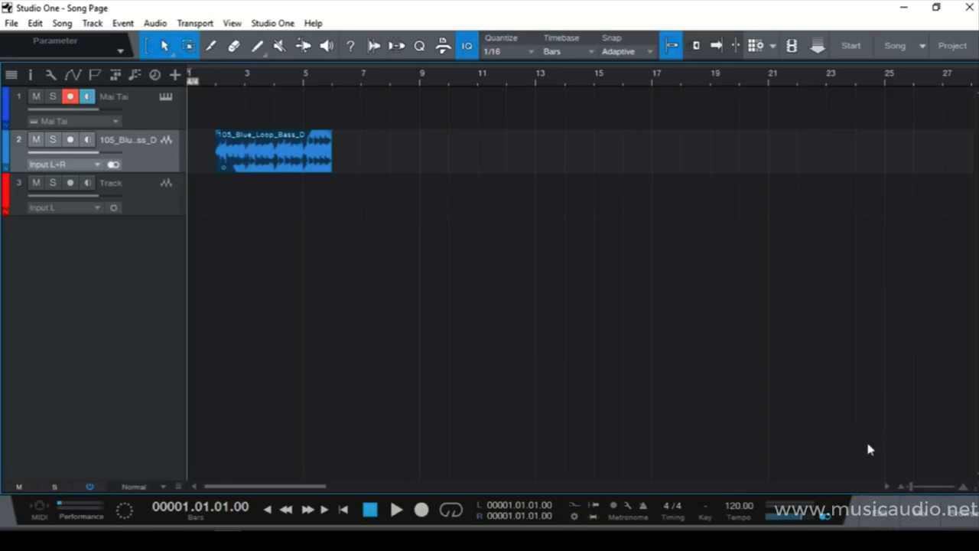
Step: Open the 105_Blue_Loop_Bass_D event in the audio editor
click(879, 518)
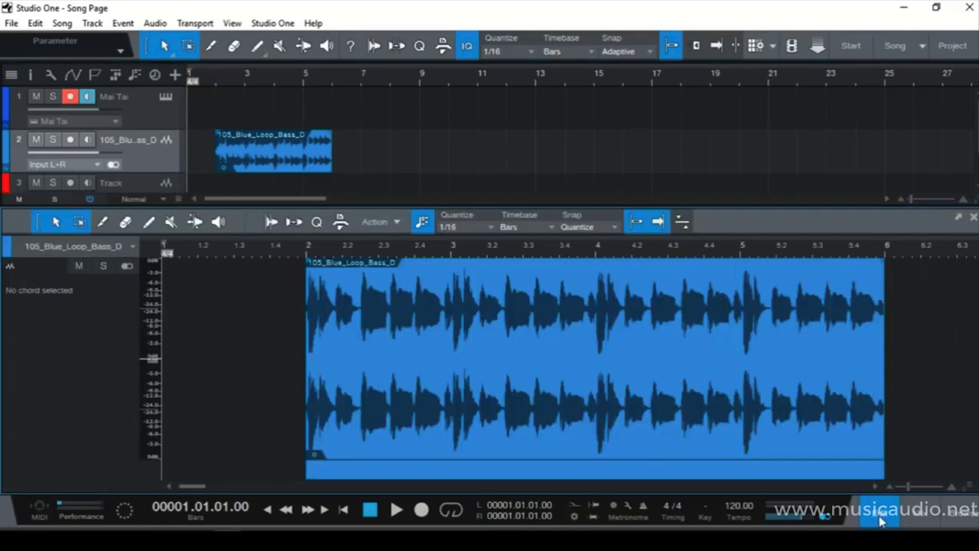
Step: Close the audio editor, reopen it from the bass loop event, and close it again
click(880, 518)
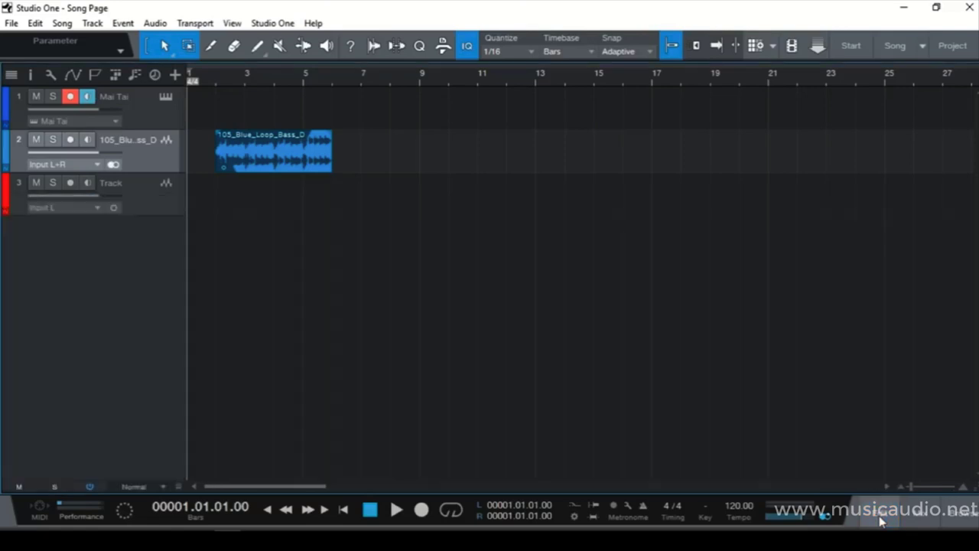
click(293, 166)
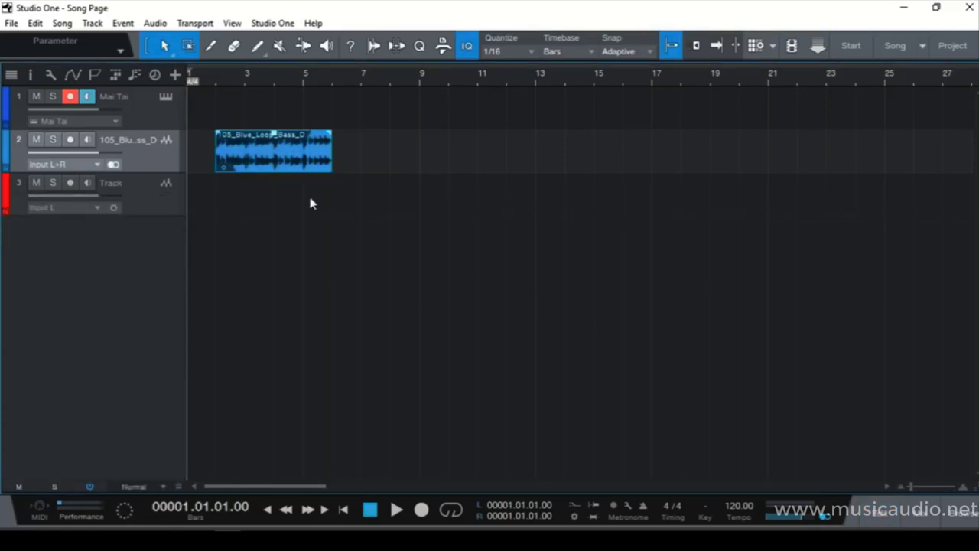
double_click(279, 163)
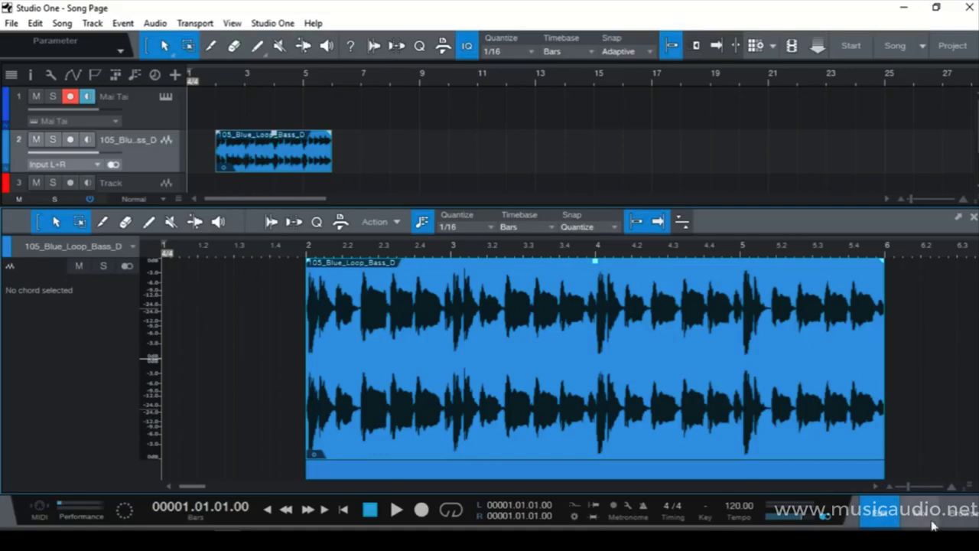
click(887, 512)
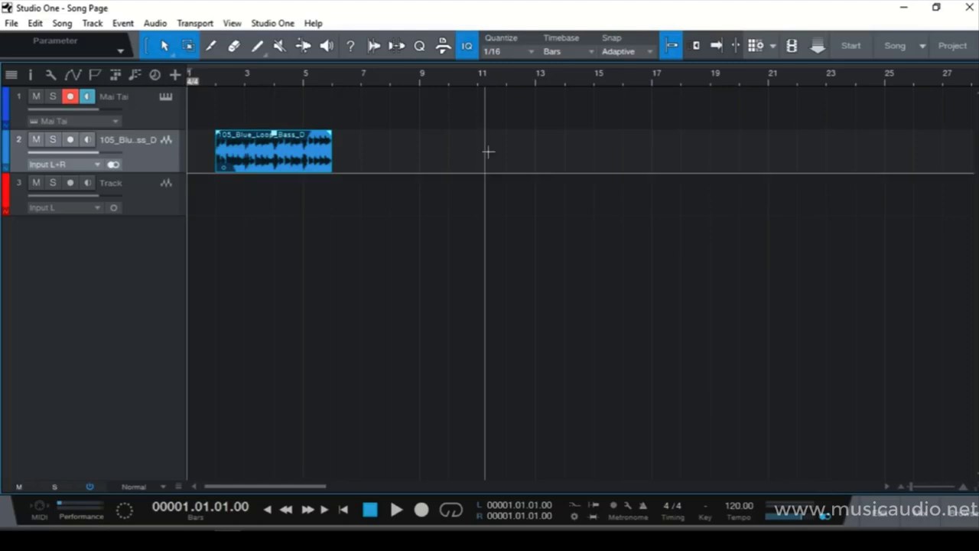
Step: Cycle through the Range, Split, Eraser, Paint, Mute, Bend and Listen tools, and place the playback cursor at 6.04 in the arrangement
key(2)
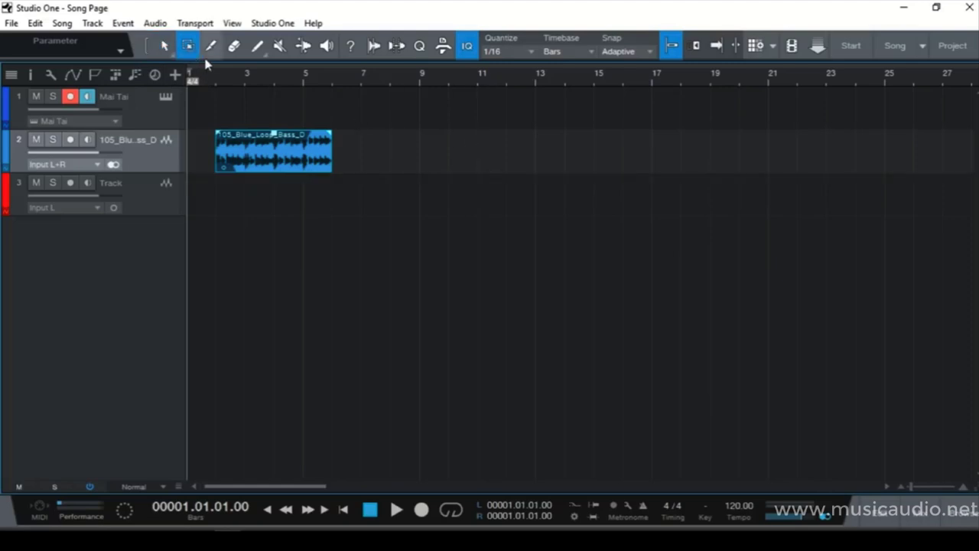
key(3)
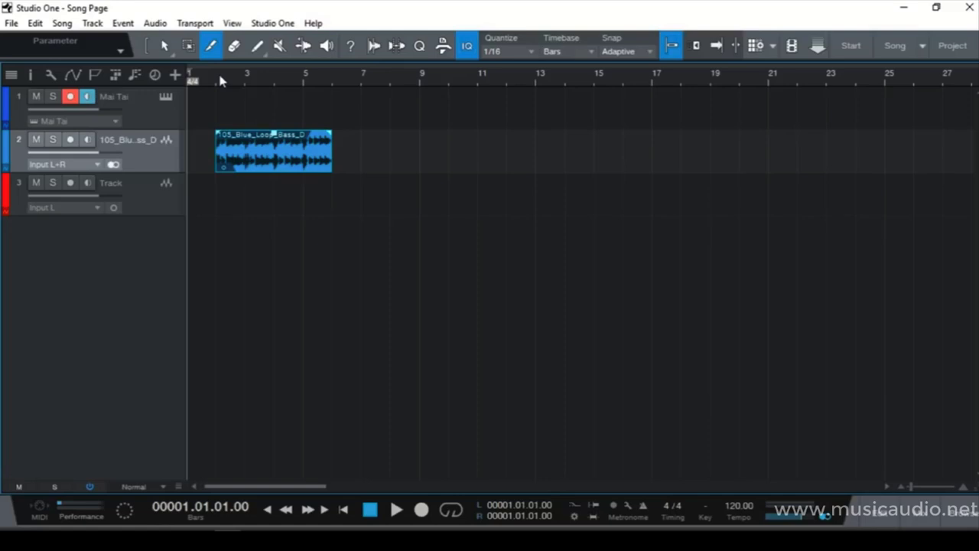
key(4)
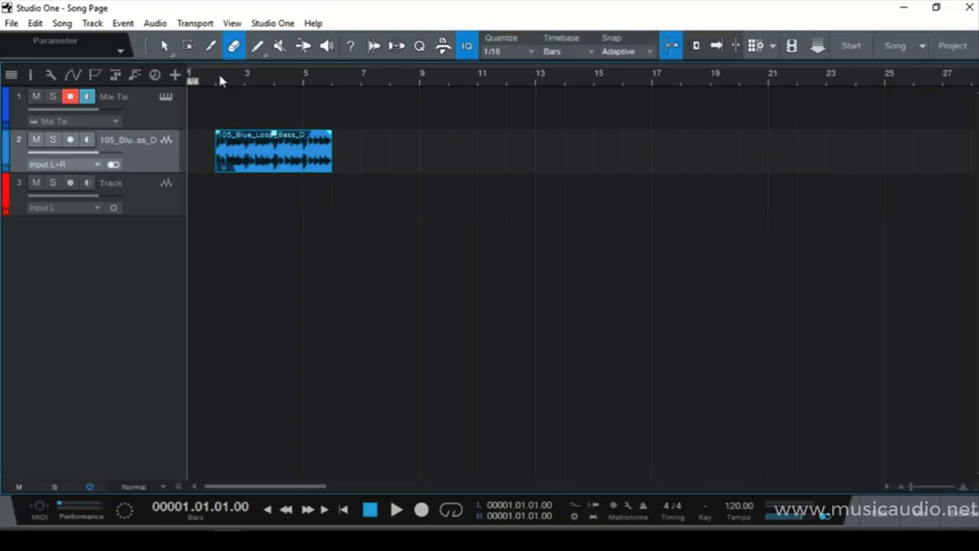
key(5)
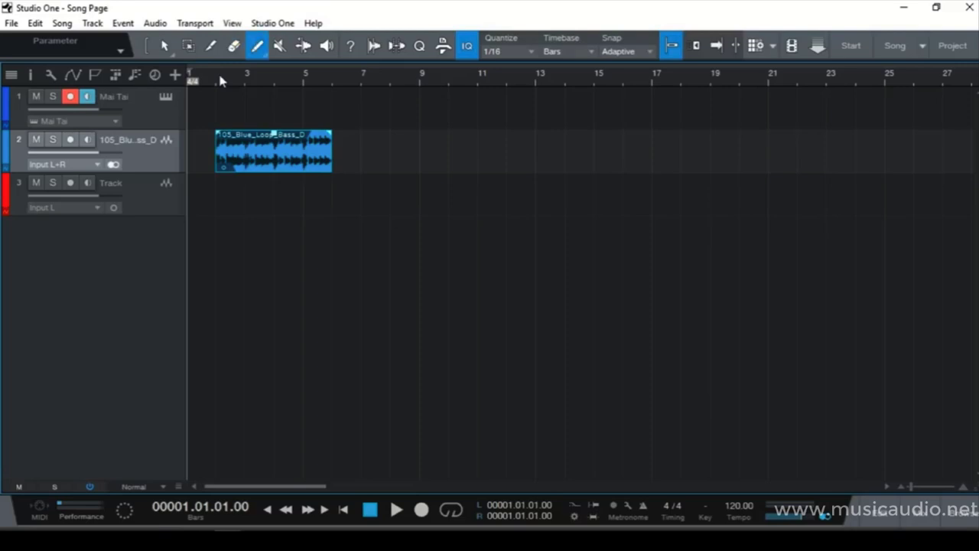
key(6)
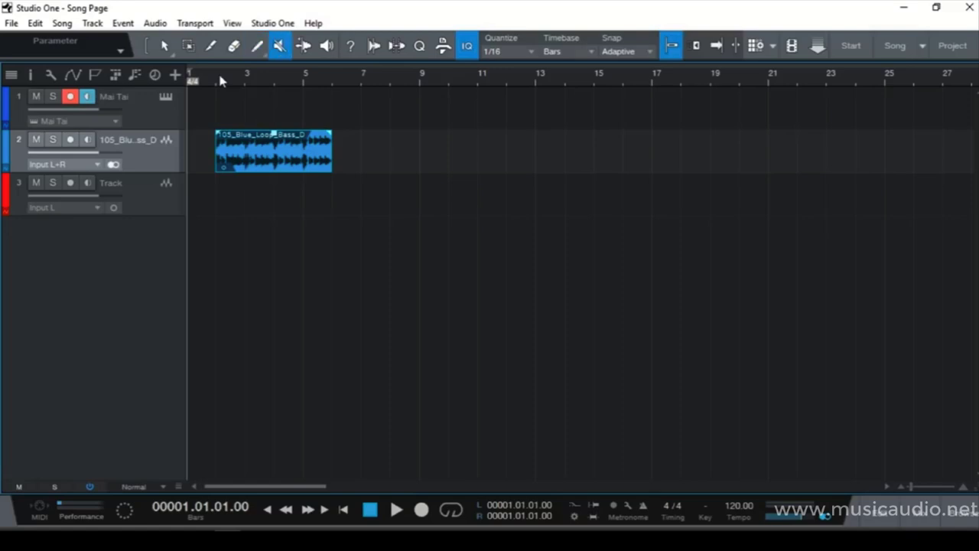
key(7)
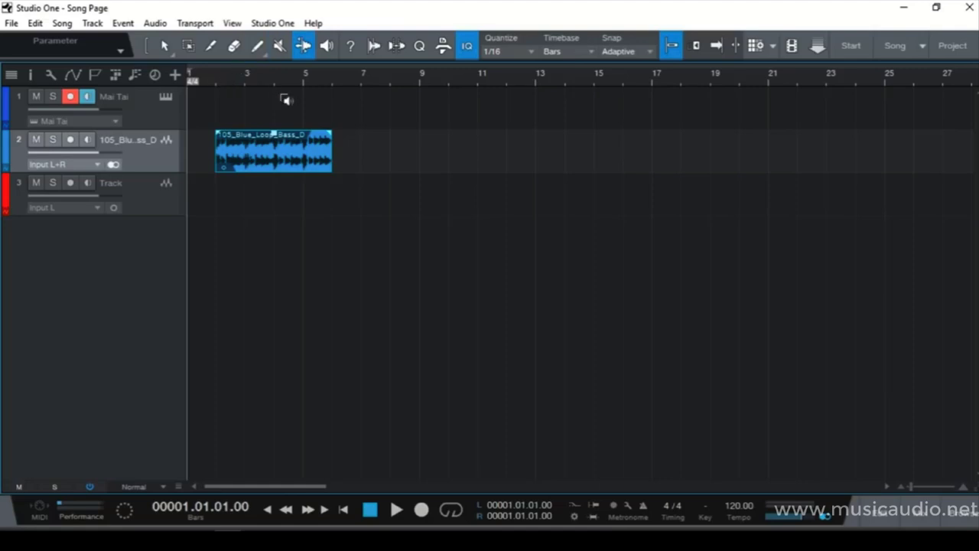
key(8)
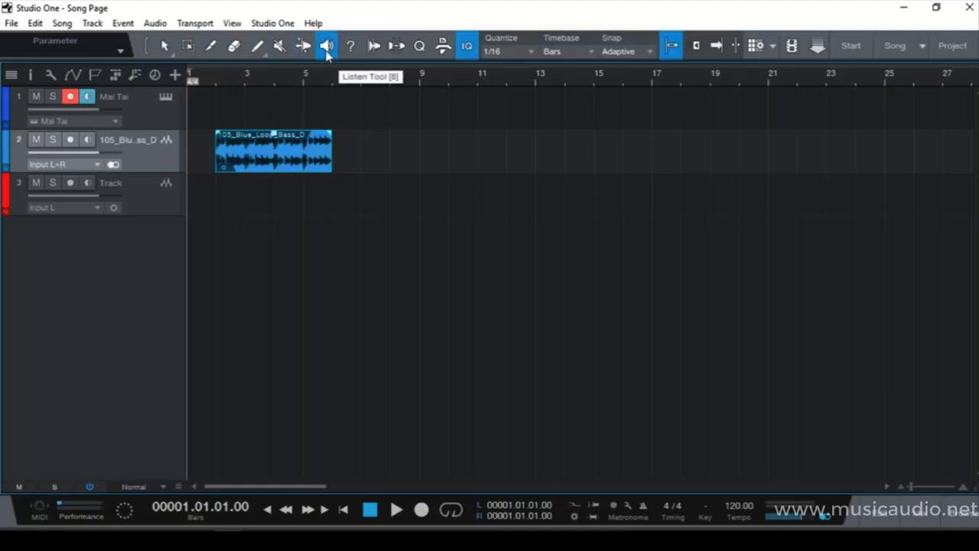
click(356, 111)
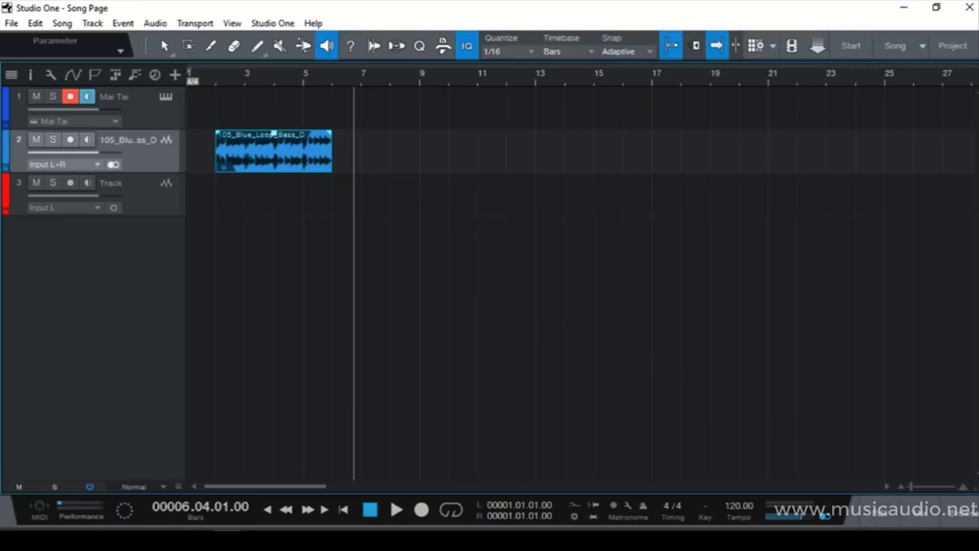
Step: With the Arrow tool, create a Mai Tai event from bar 2 to 6 and enter 1/16 notes A#2 at 2.1.3 and A2 at 2.2.3
click(880, 516)
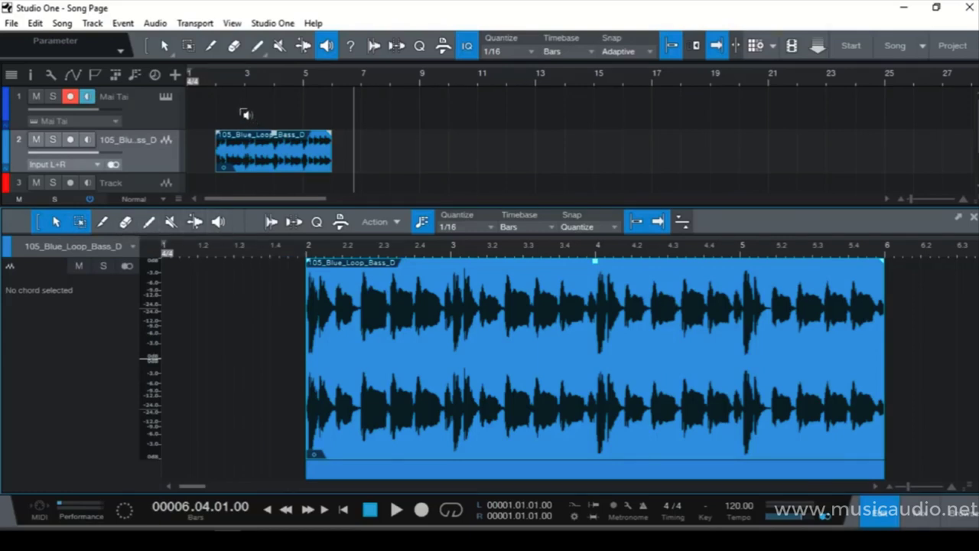
click(164, 46)
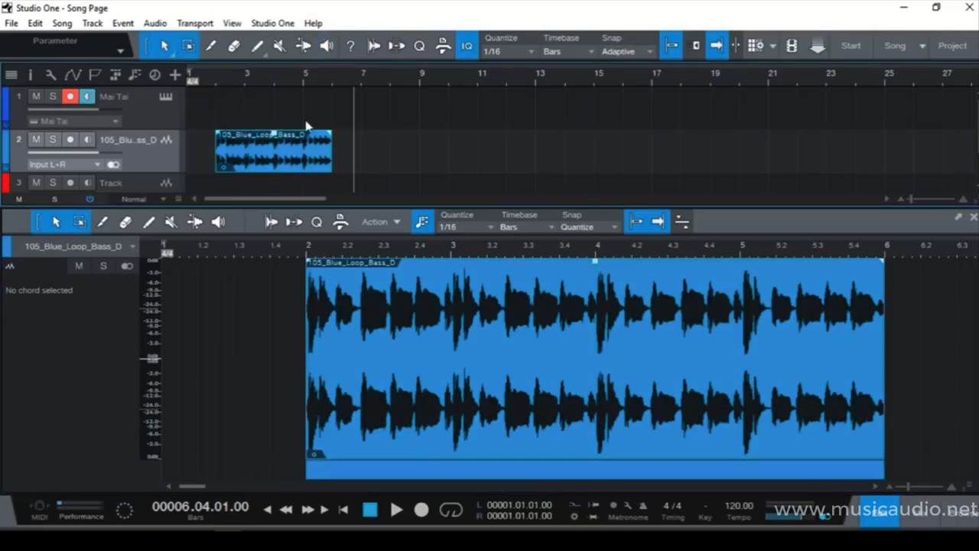
double_click(224, 125)
drag(243, 120, 336, 120)
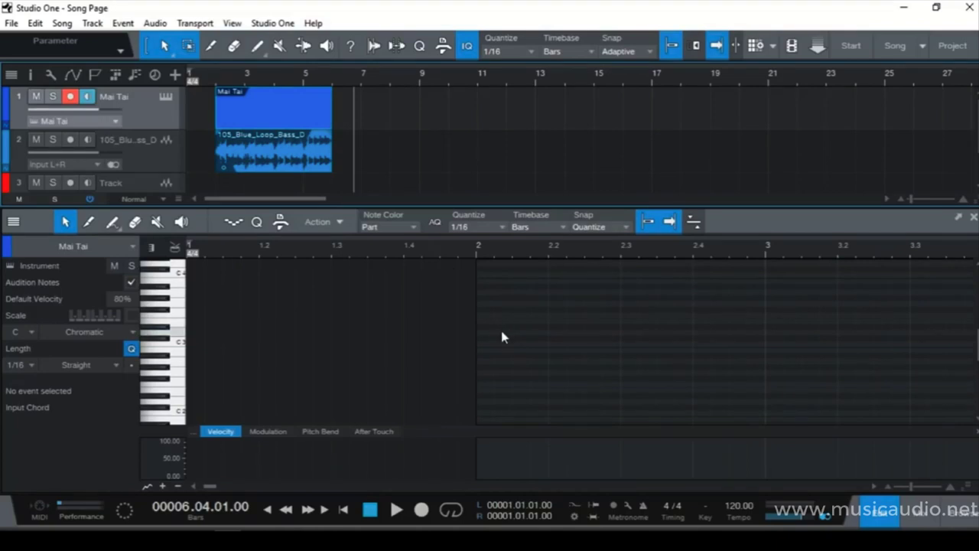
click(516, 356)
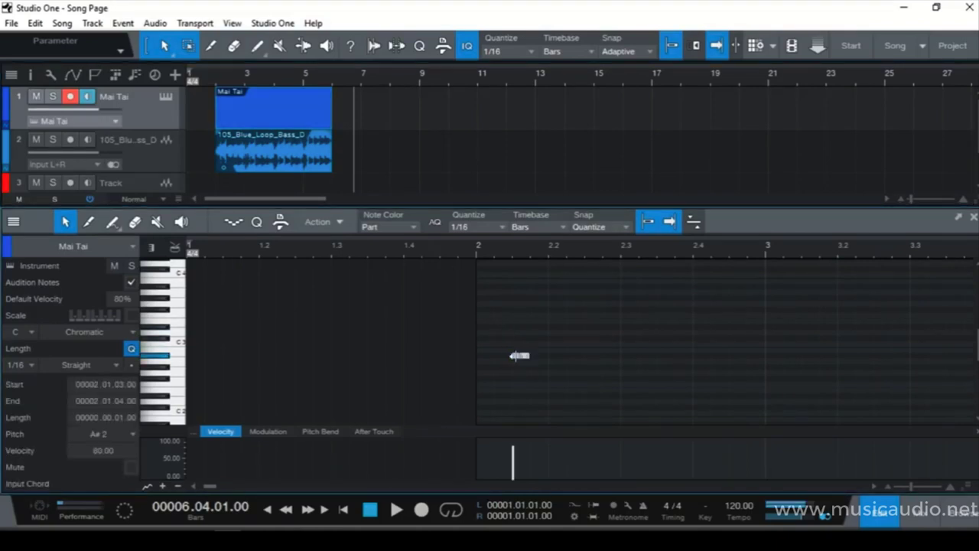
click(597, 362)
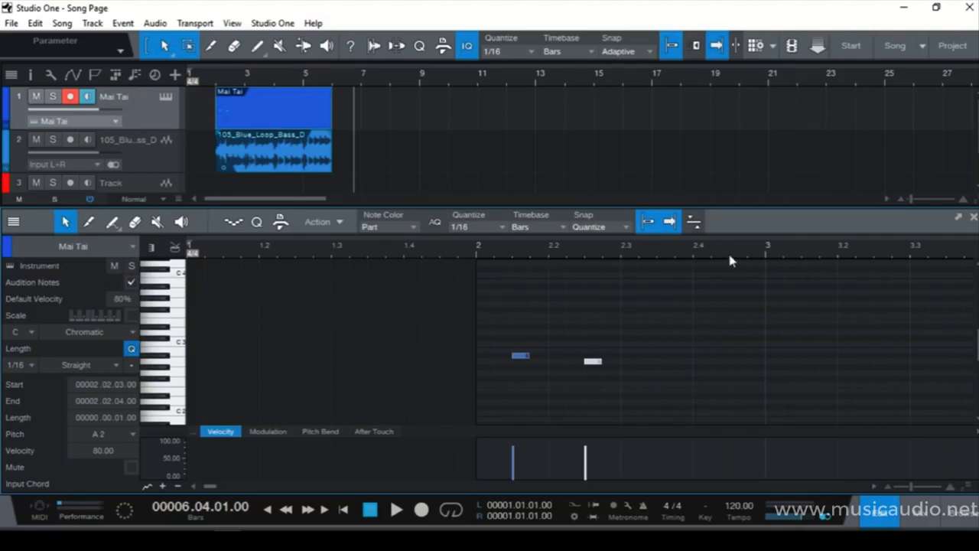
Step: Examine the Modulation, Pitch Bend and After Touch lanes below the Mai Tai notes, along with the option for adding a lane
drag(729, 260, 421, 246)
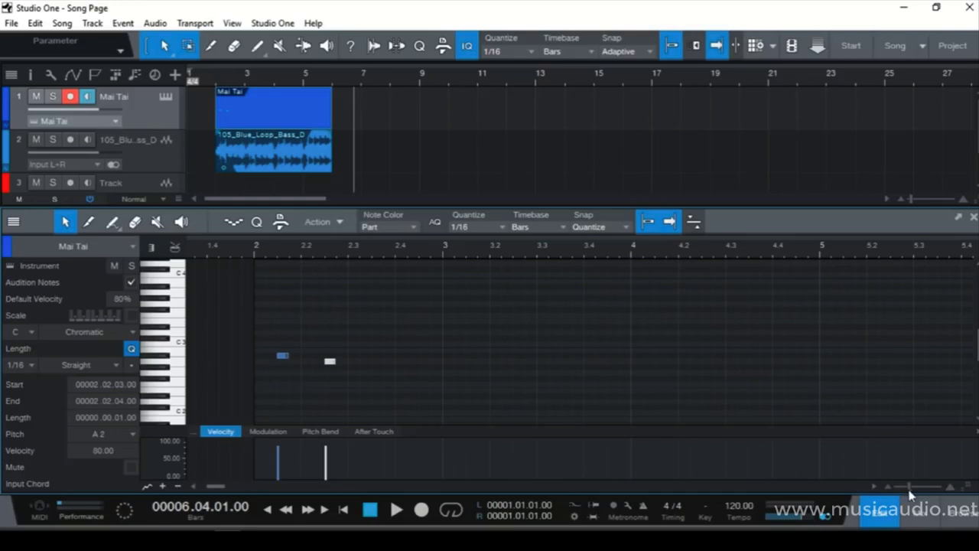
drag(909, 487, 905, 485)
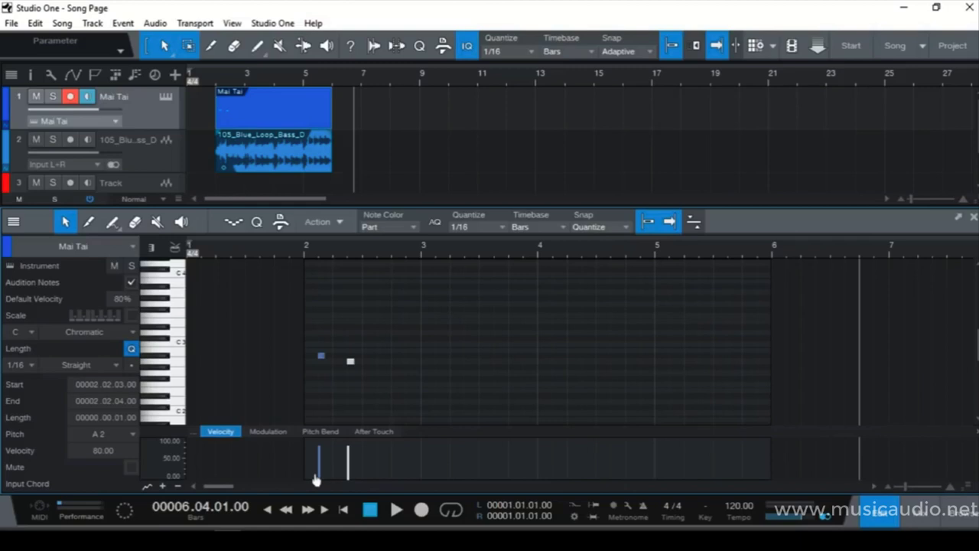
click(267, 434)
click(322, 433)
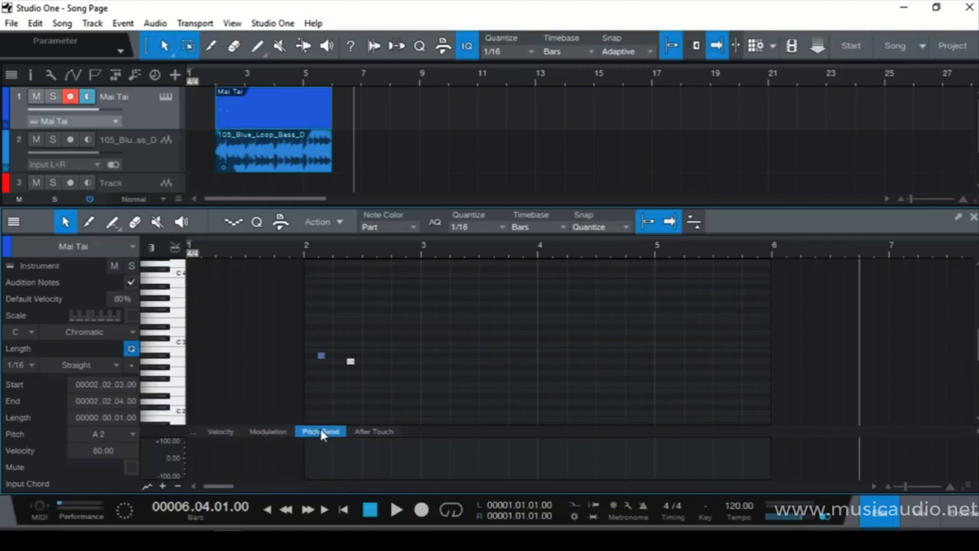
click(378, 433)
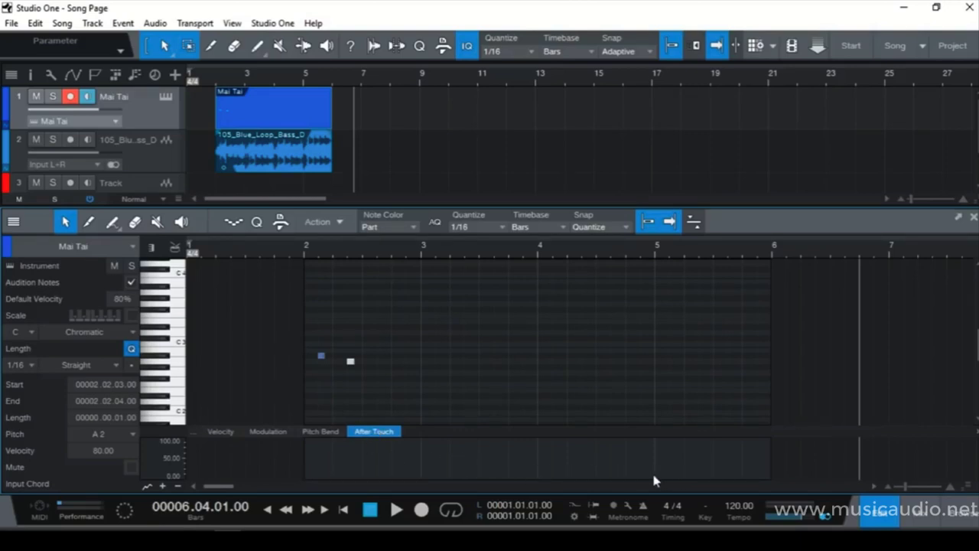
right_click(376, 433)
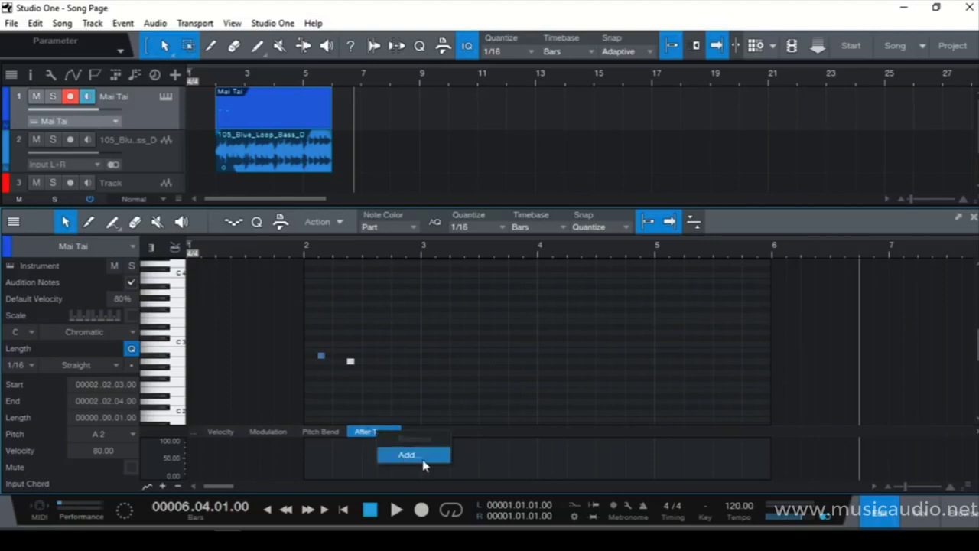
click(327, 465)
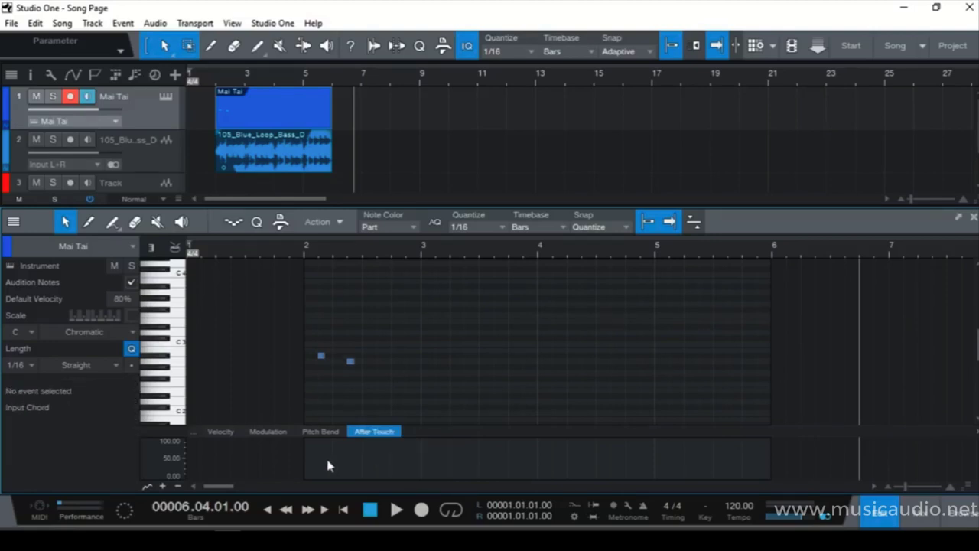
Step: Add the Filter's Cutoff parameter as an automation lane for the Mai Tai part and close the Automation dialog
click(192, 434)
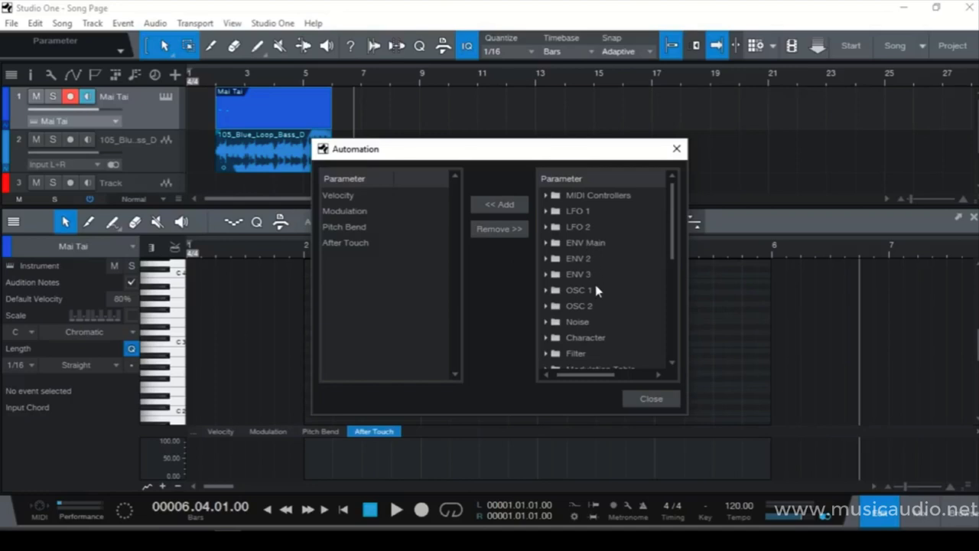
scroll(594, 287, down, 6)
scroll(598, 304, up, 2)
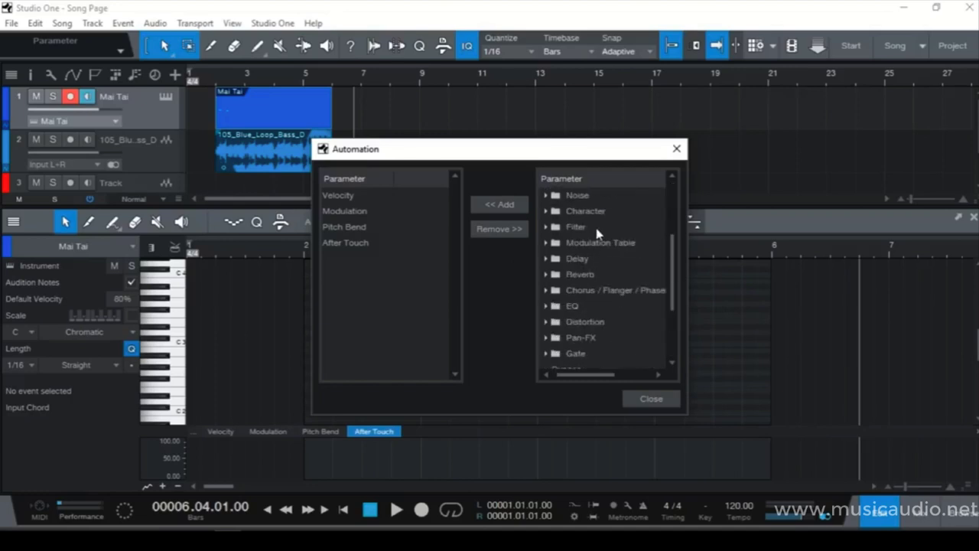
click(546, 227)
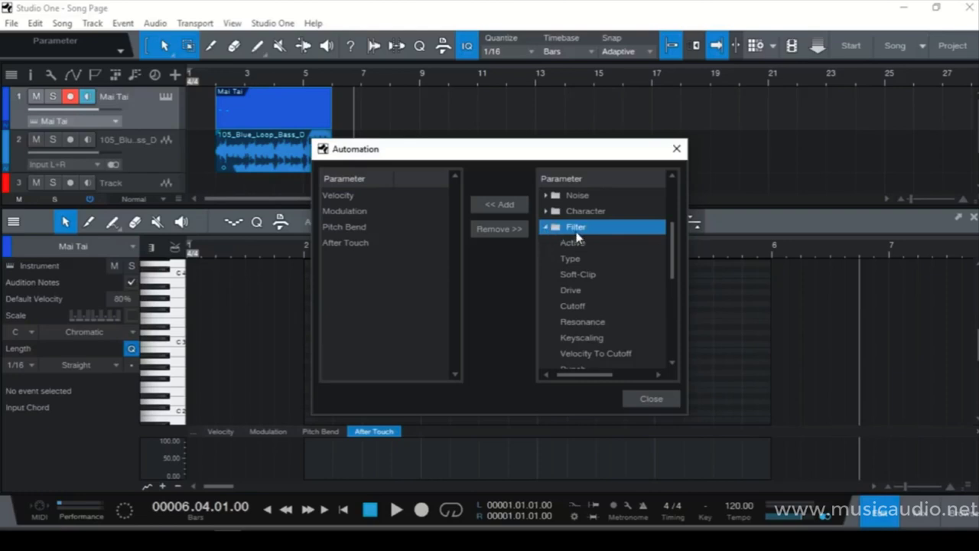
click(574, 308)
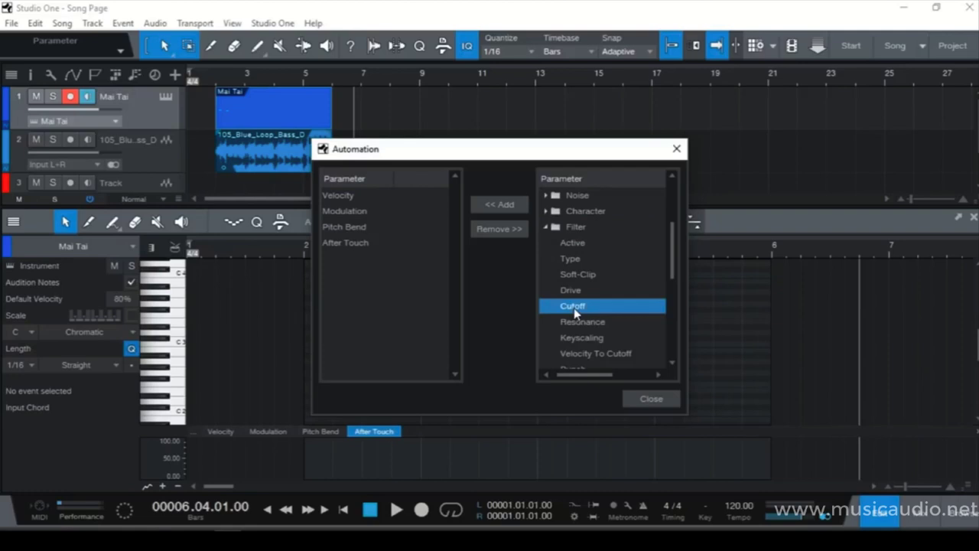
double_click(570, 308)
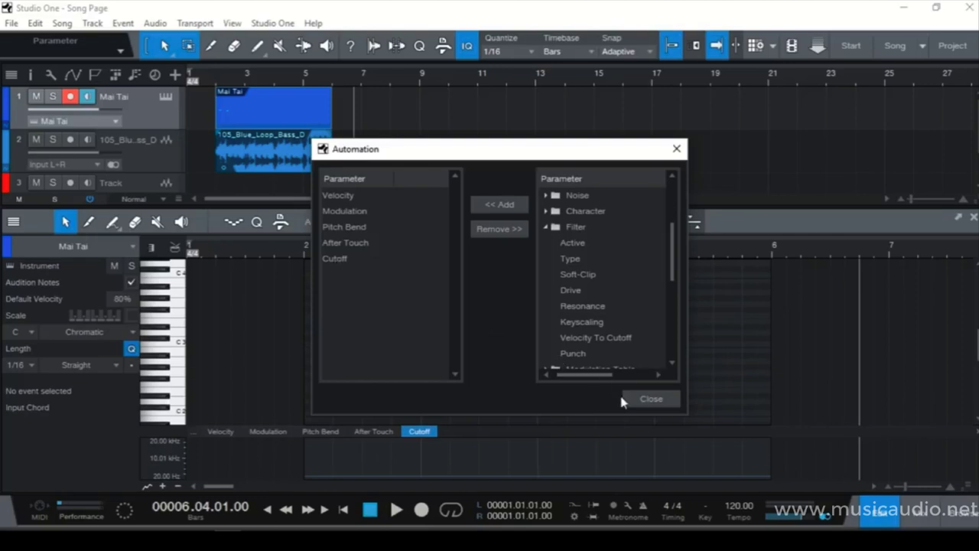
click(649, 399)
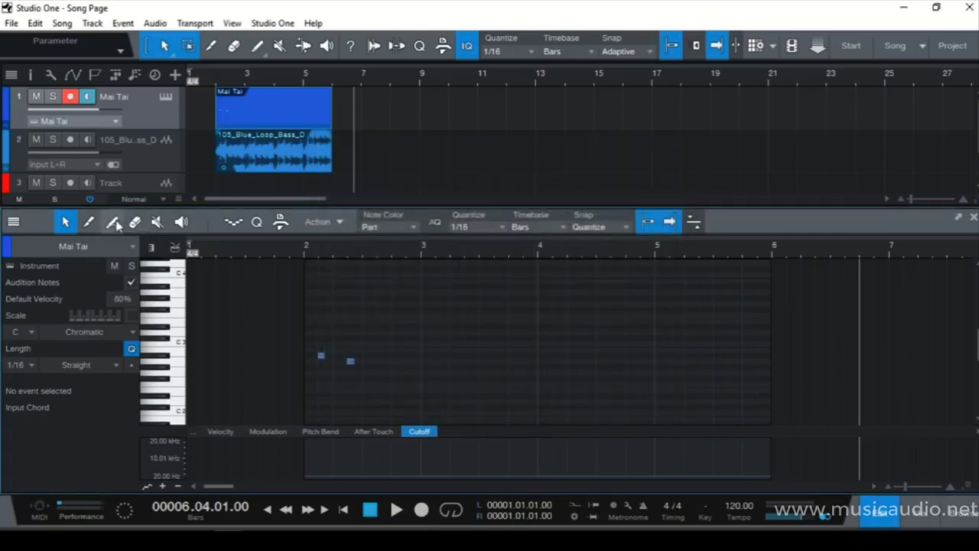
Step: Draw a sine-shaped Cutoff automation curve across the Mai Tai event from bar 2 to nearly bar 6 with the Paint tool
click(113, 223)
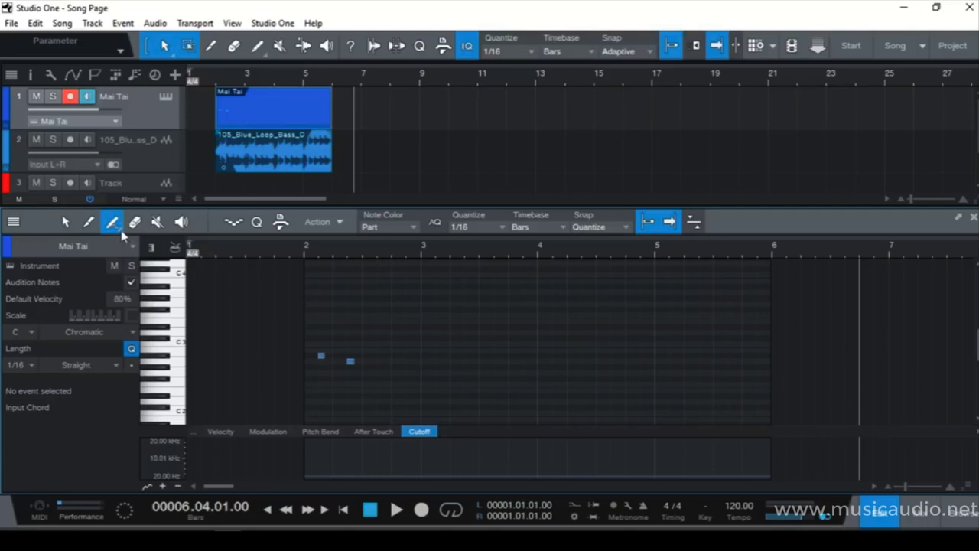
click(120, 229)
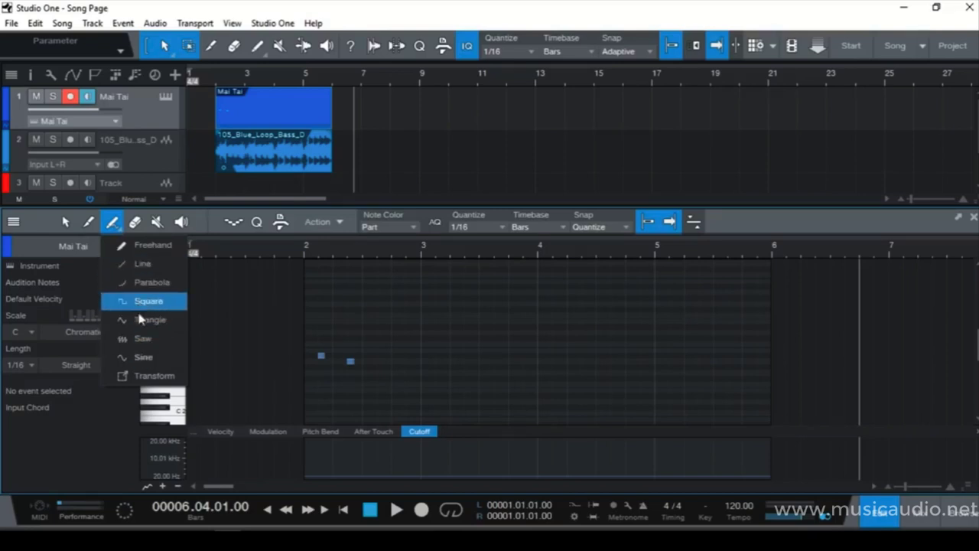
click(142, 356)
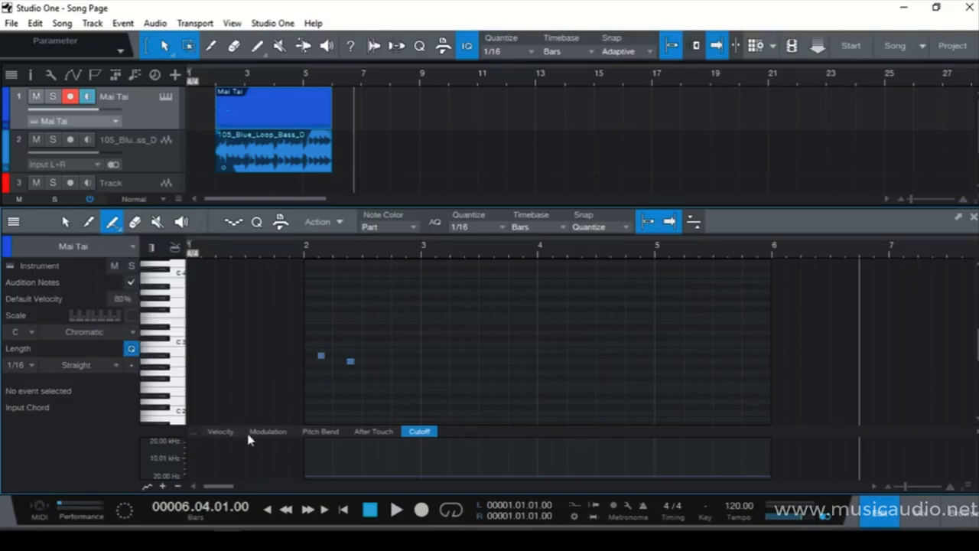
mouse_move(307, 463)
mouse_down()
mouse_move(342, 448)
mouse_move(765, 419)
mouse_up()
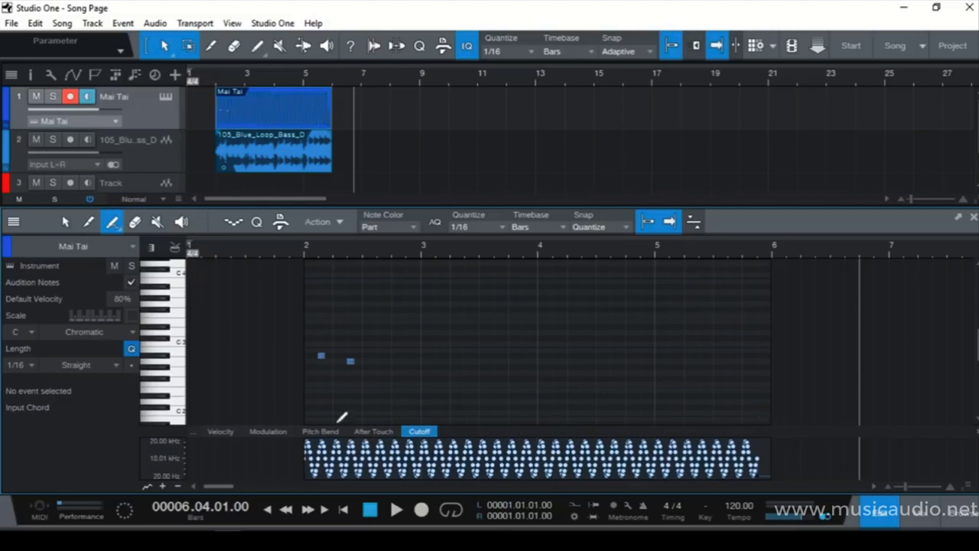
Step: Play back the Mai Tai part and open the Mai Tai instrument window to examine its Cutoff knob
click(481, 258)
key(space)
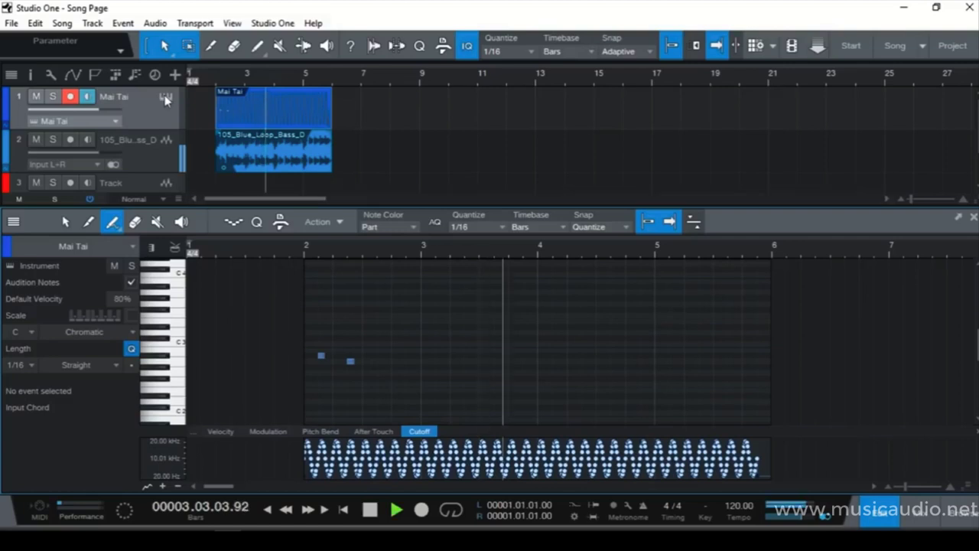
click(165, 99)
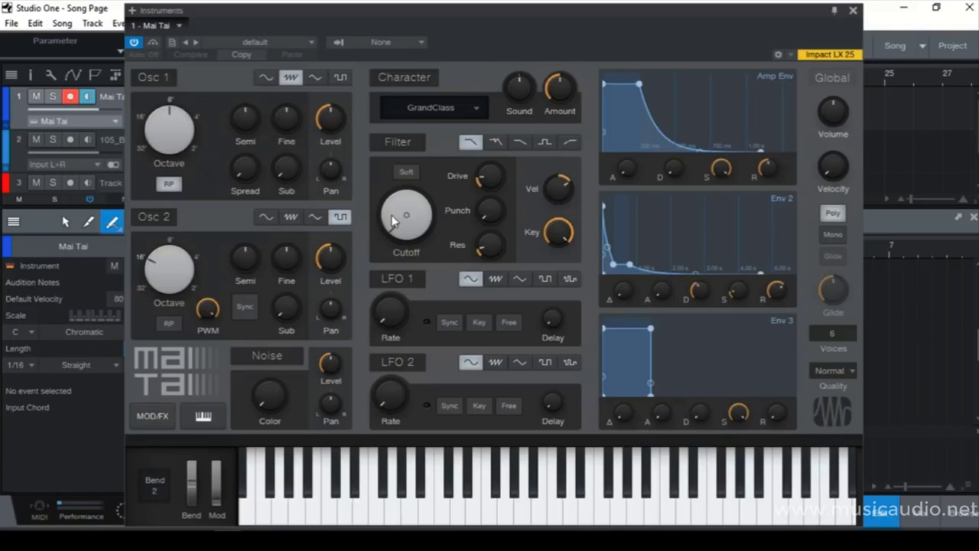
Step: Close the Mai Tai instrument window, delete the whole Cutoff automation curve with the Arrow tool selected, and close the note editor
click(853, 11)
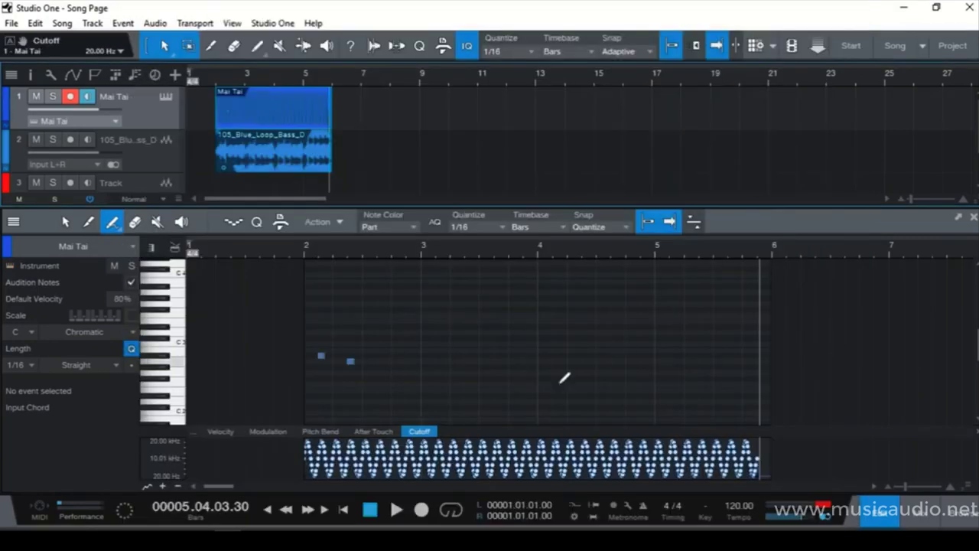
key(1)
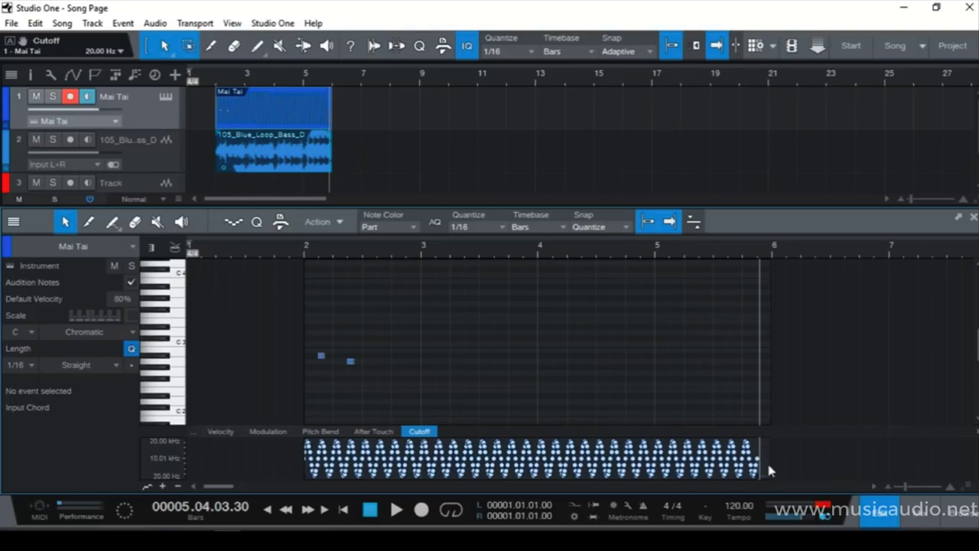
drag(768, 457, 276, 440)
key(Delete)
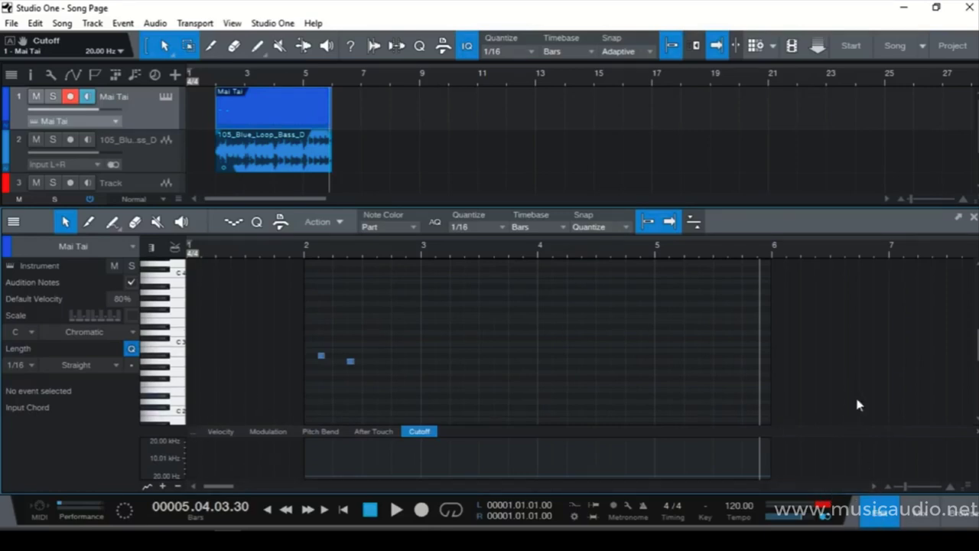
key(F2)
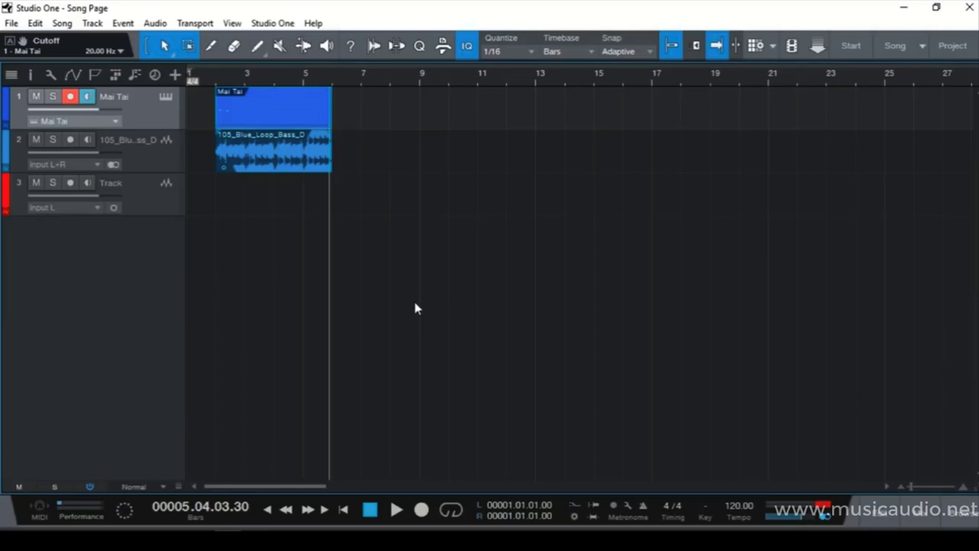
Step: Examine the tool help information and the Audio Bend options above the arrangement, hiding each one again
click(352, 46)
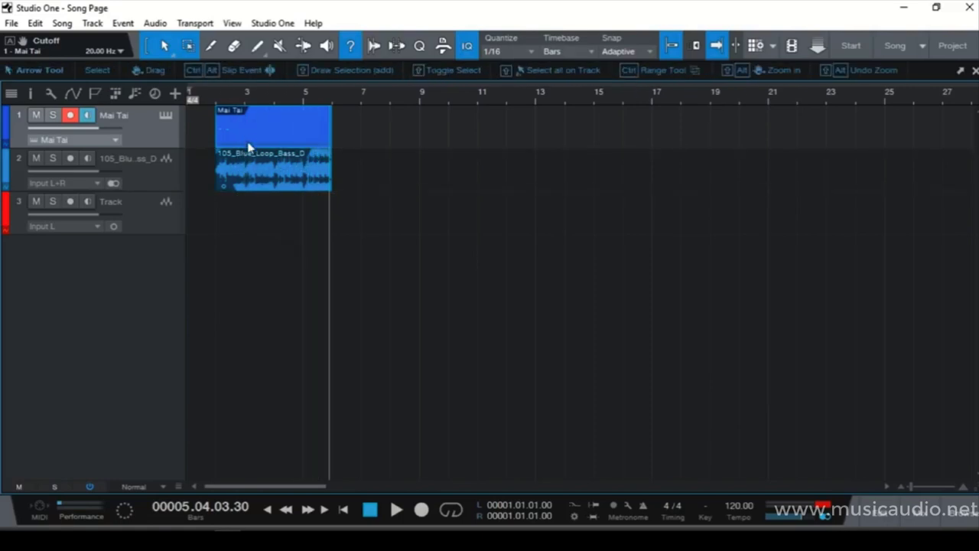
click(351, 45)
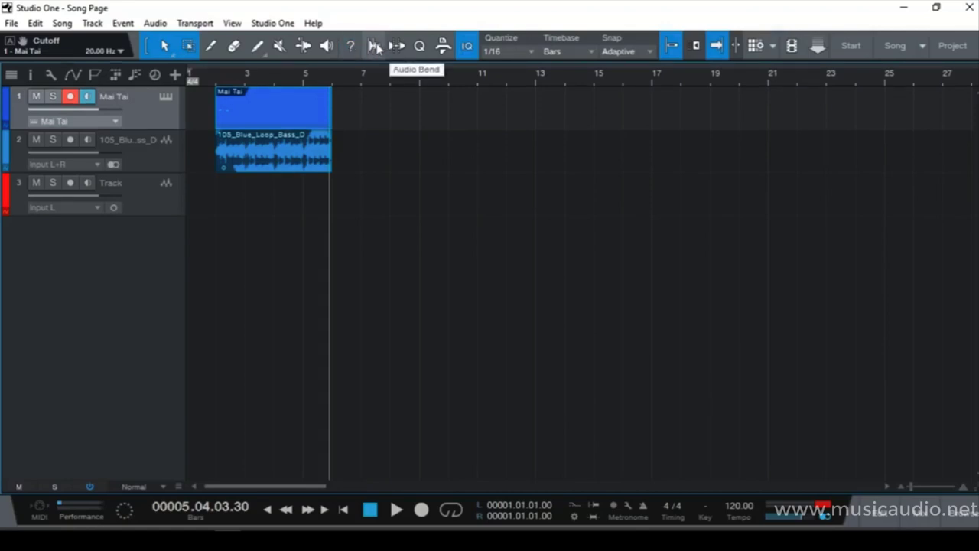
click(374, 46)
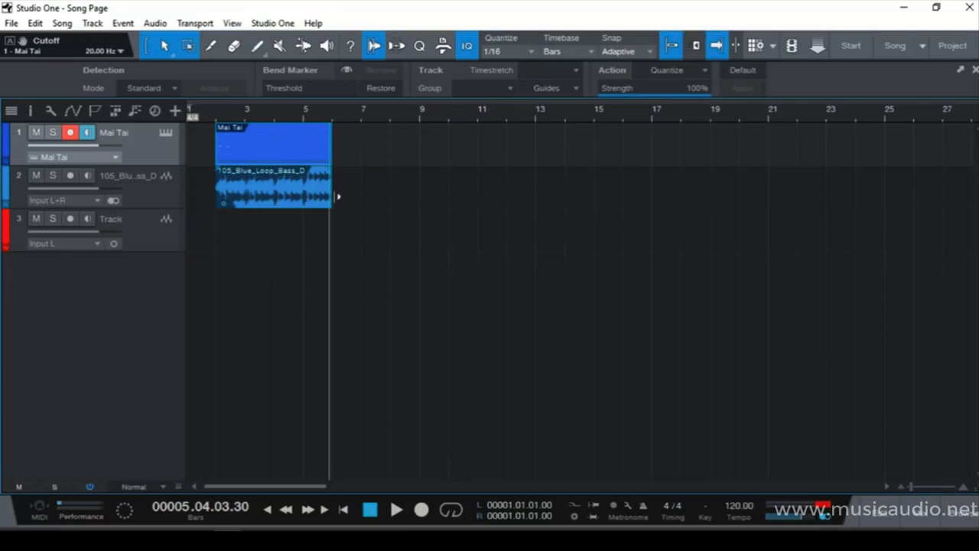
click(374, 46)
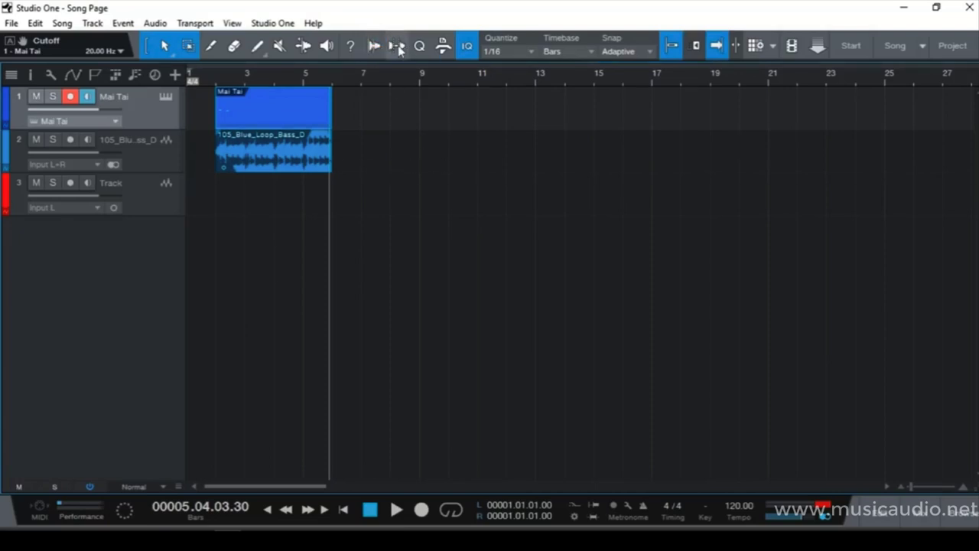
Step: Examine the Strip Silence detection and event settings, including the fade and pre-roll options, and hide them again
click(398, 45)
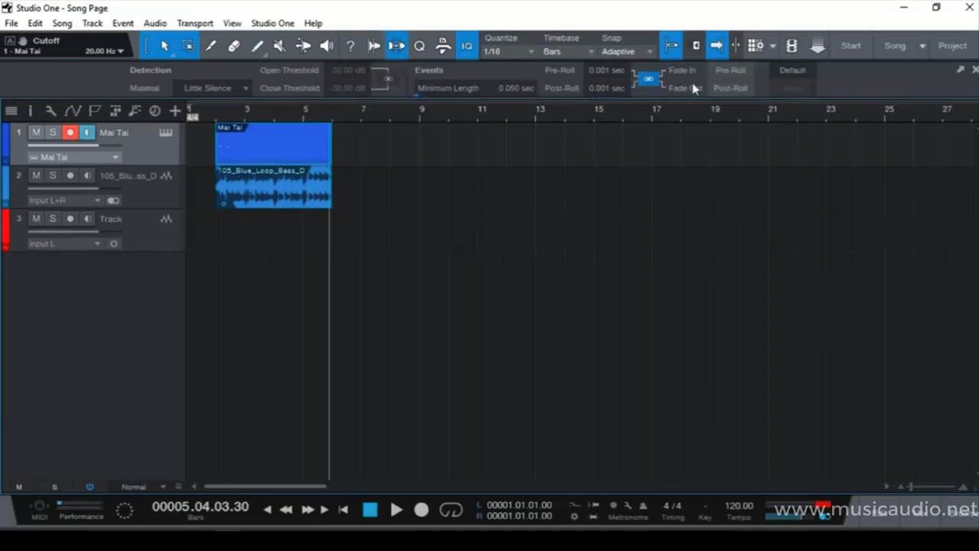
mouse_move(420, 91)
click(394, 48)
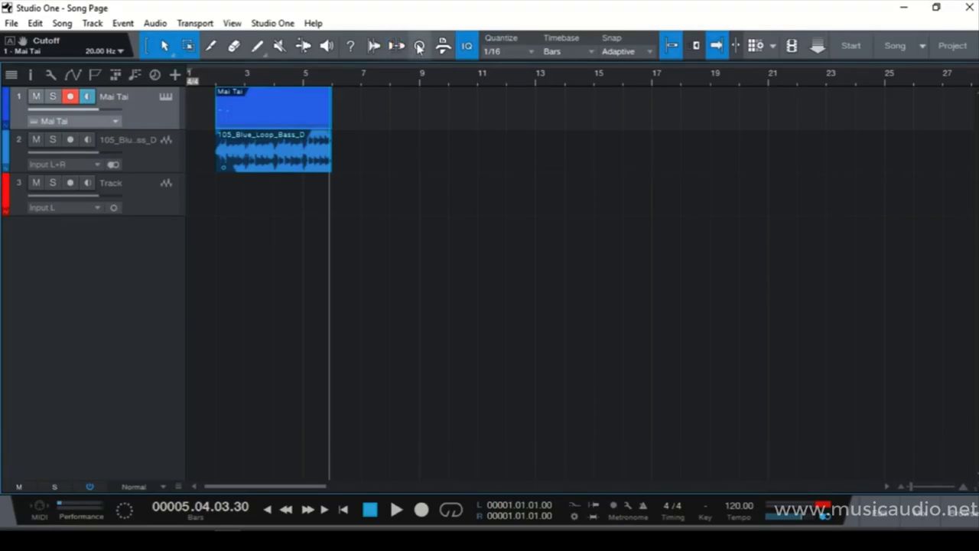
Step: Examine the quantize grid settings and the macro toolbar above the arrangement, hiding each one again
click(420, 47)
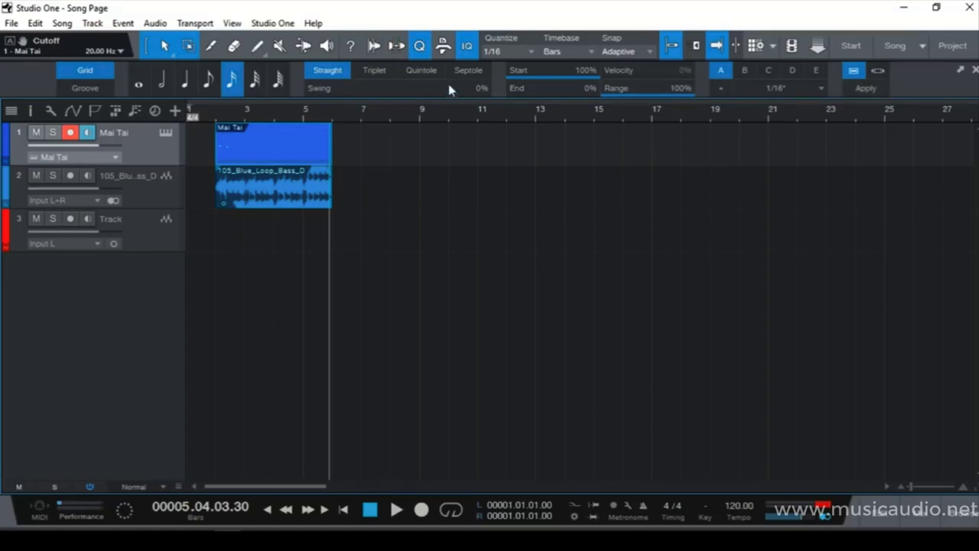
click(420, 48)
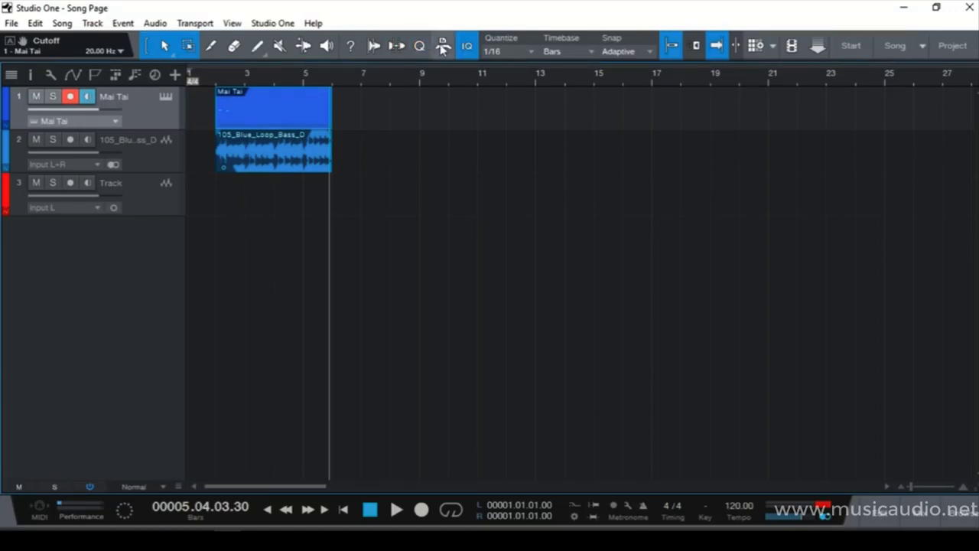
click(443, 46)
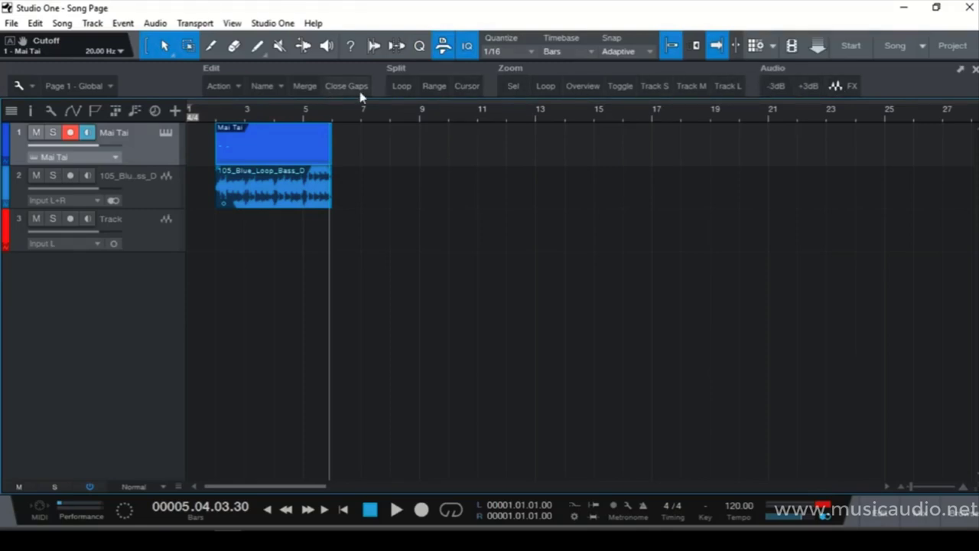
click(444, 49)
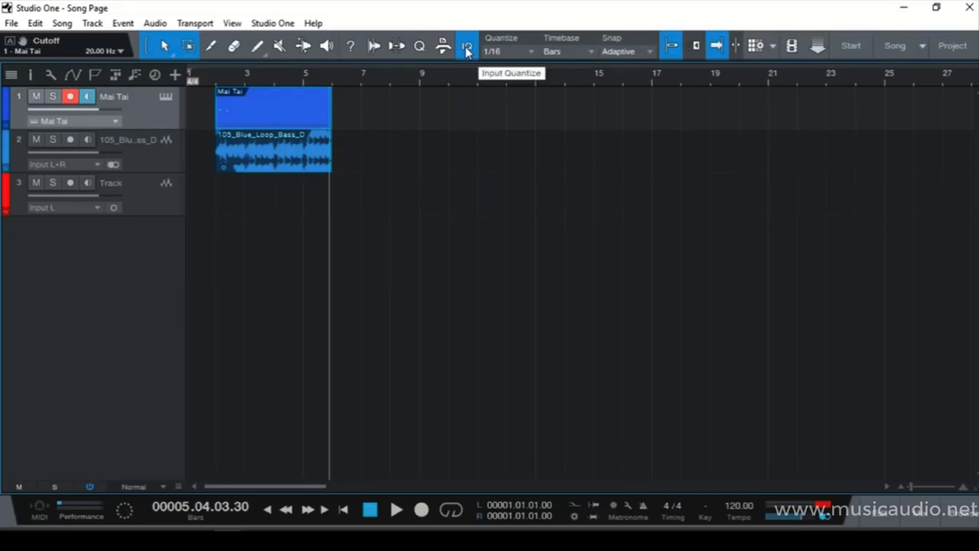
Step: Switch Input Quantize off and back on, and briefly show the quantize settings
click(468, 50)
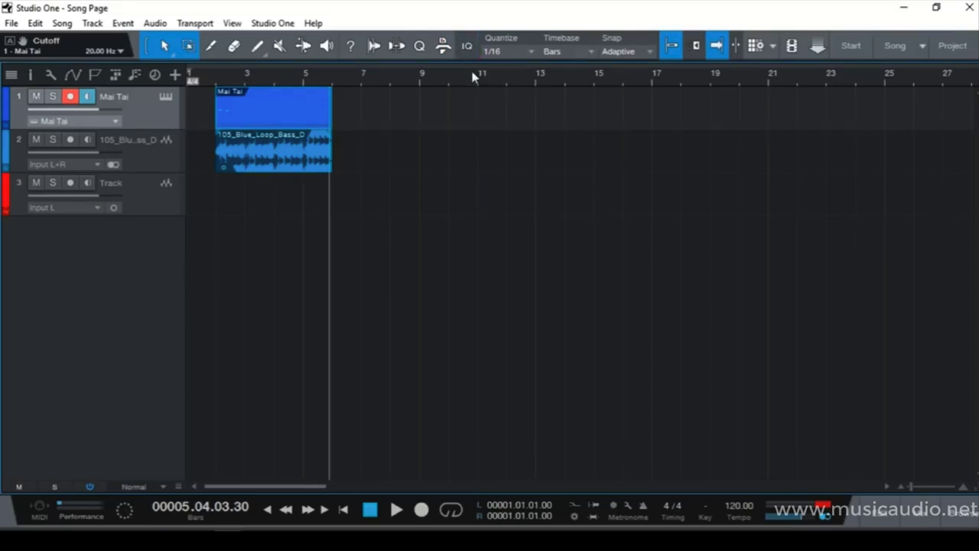
click(467, 47)
click(419, 47)
click(419, 47)
Step: Set the arrangement's Quantize value to 1/4
drag(512, 87, 508, 105)
scroll(508, 121, up, 2)
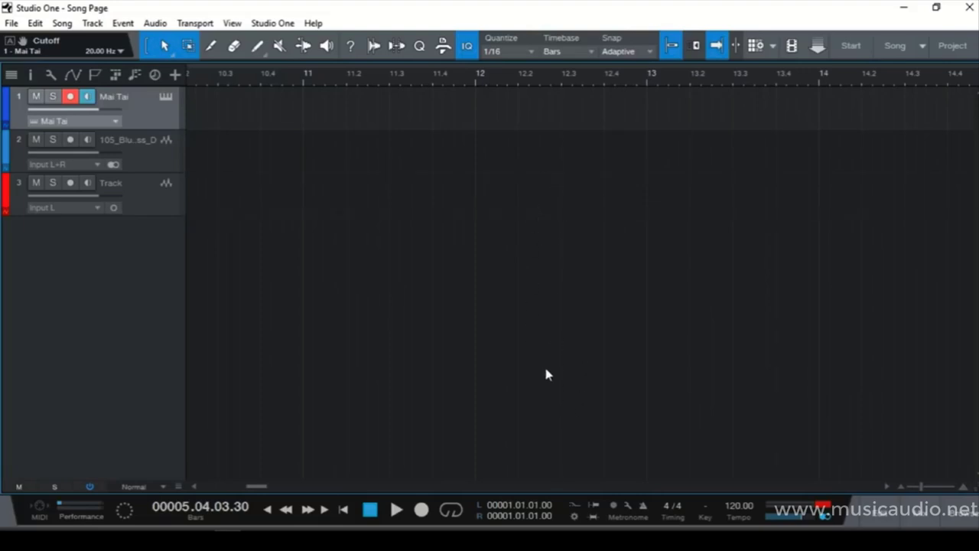
click(530, 52)
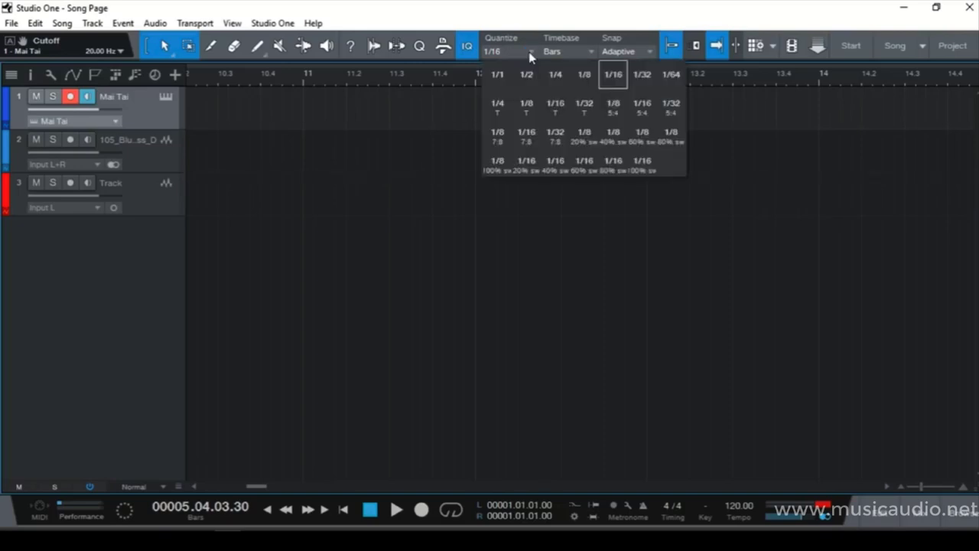
click(560, 77)
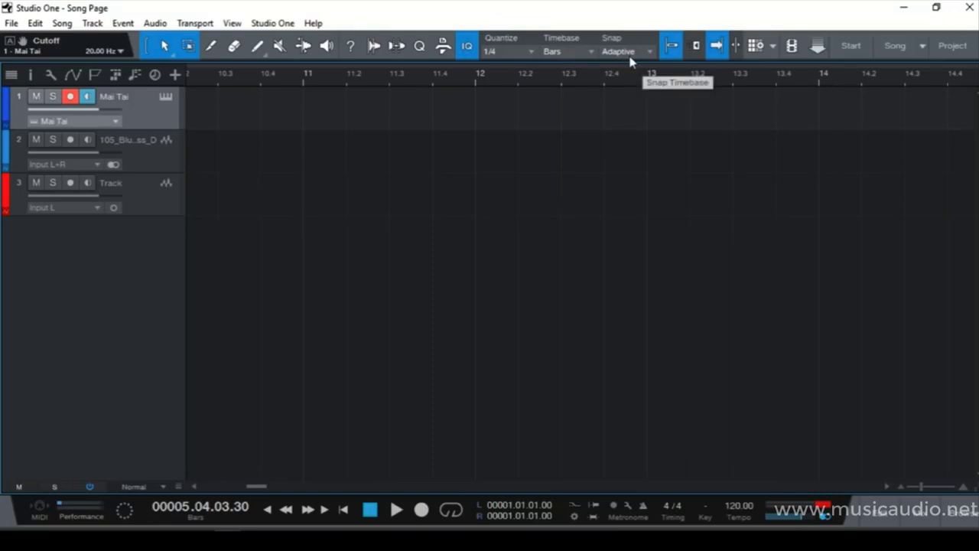
Step: Toggle Snap off and on to demonstrate it, and switch Ripple Edit on and off again
click(669, 49)
click(669, 49)
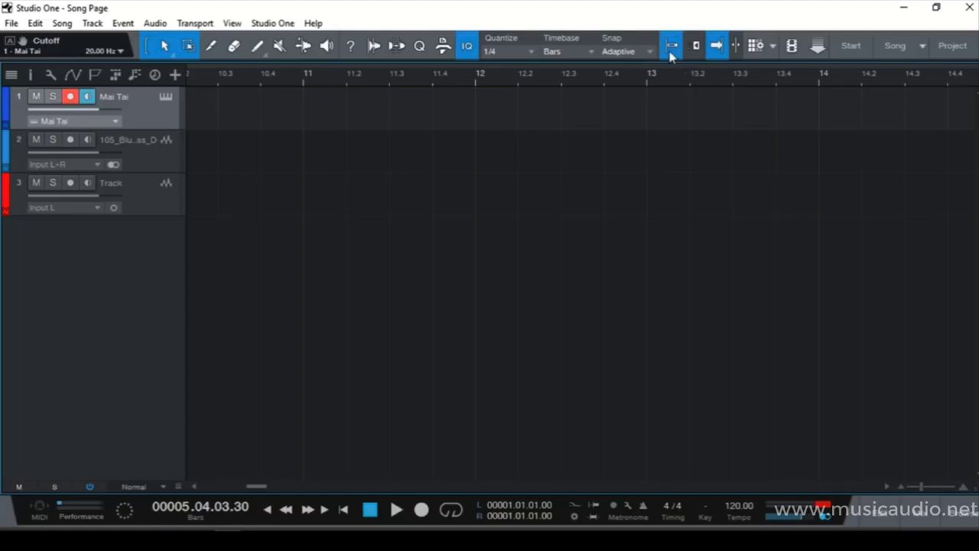
key(n)
key(n)
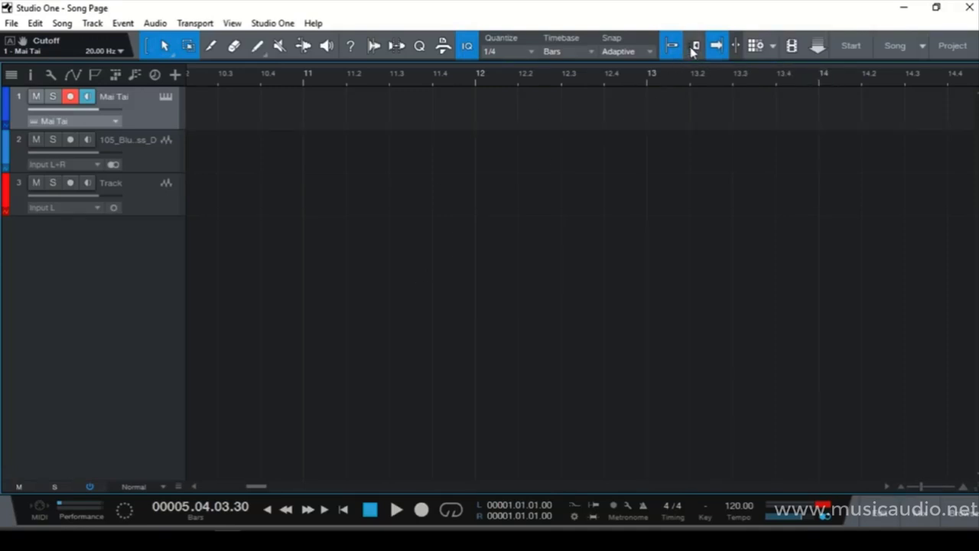
click(694, 49)
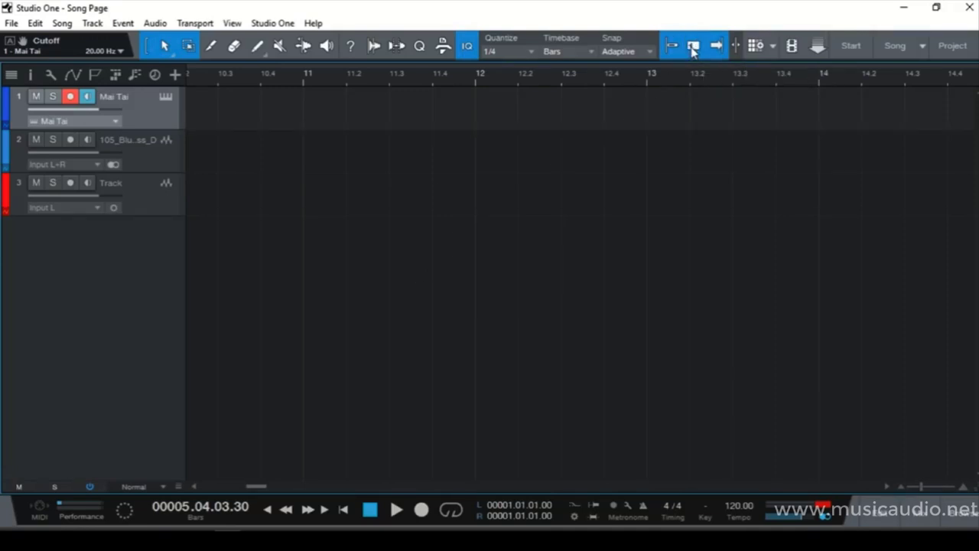
click(693, 49)
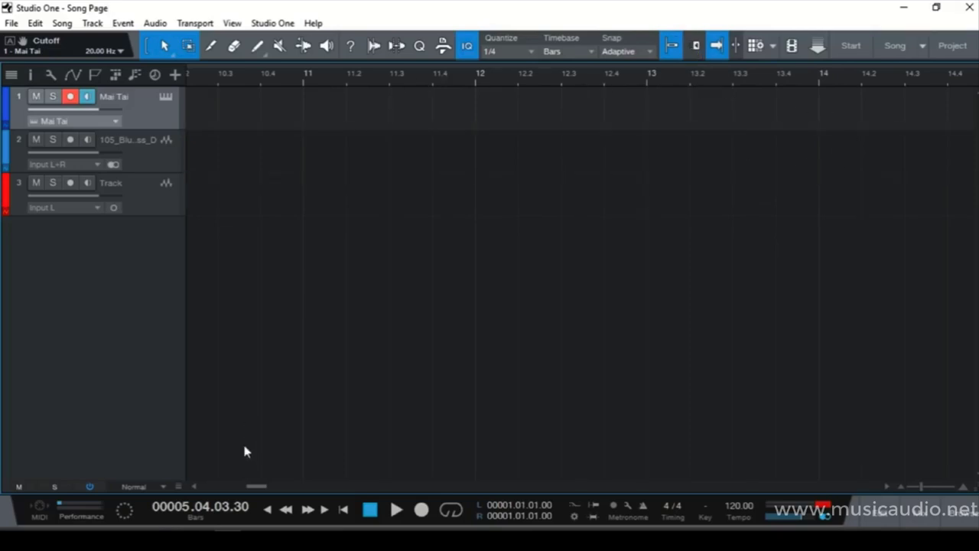
Step: Open the scratch pad beside the arrangement to examine it, and close it again
drag(253, 484, 215, 491)
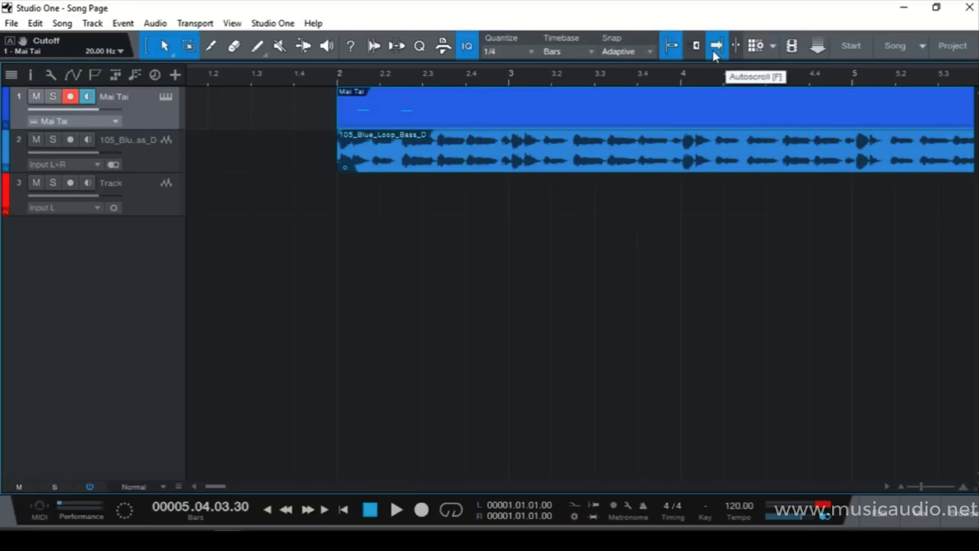
click(756, 47)
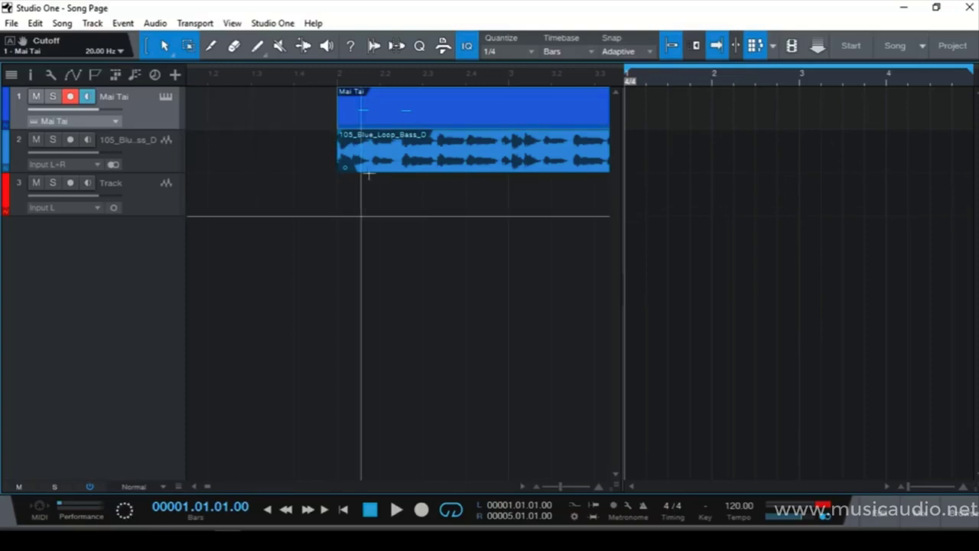
click(755, 47)
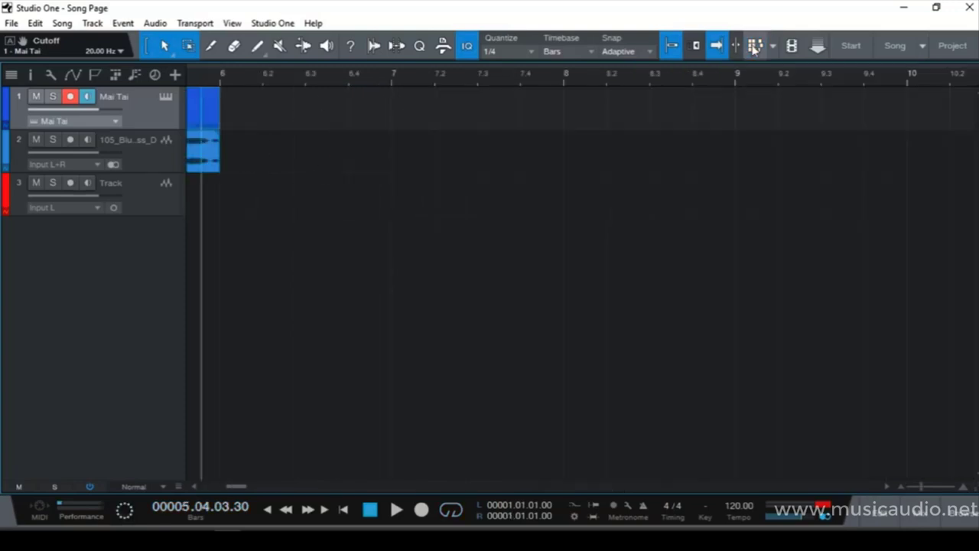
Step: Open the Video Player window to examine it, and close it again
click(792, 47)
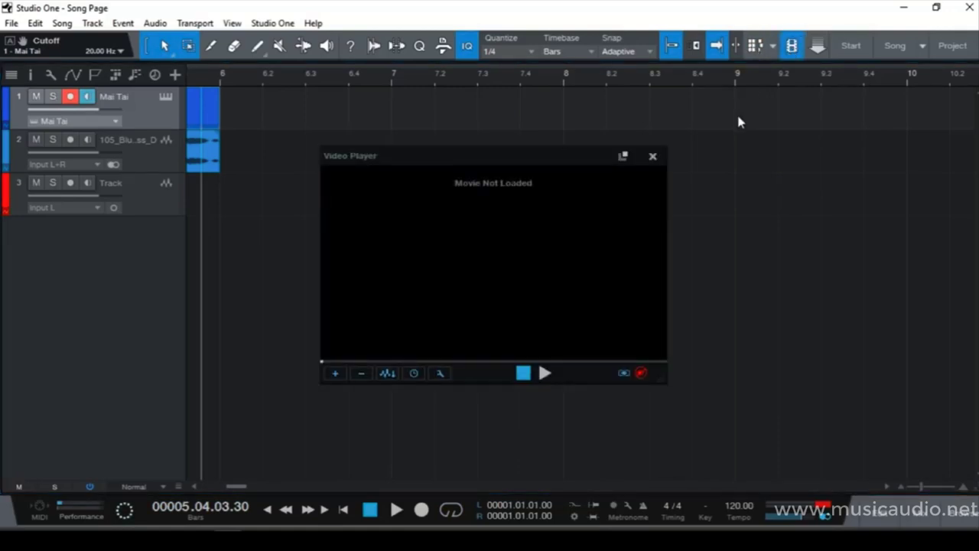
click(652, 158)
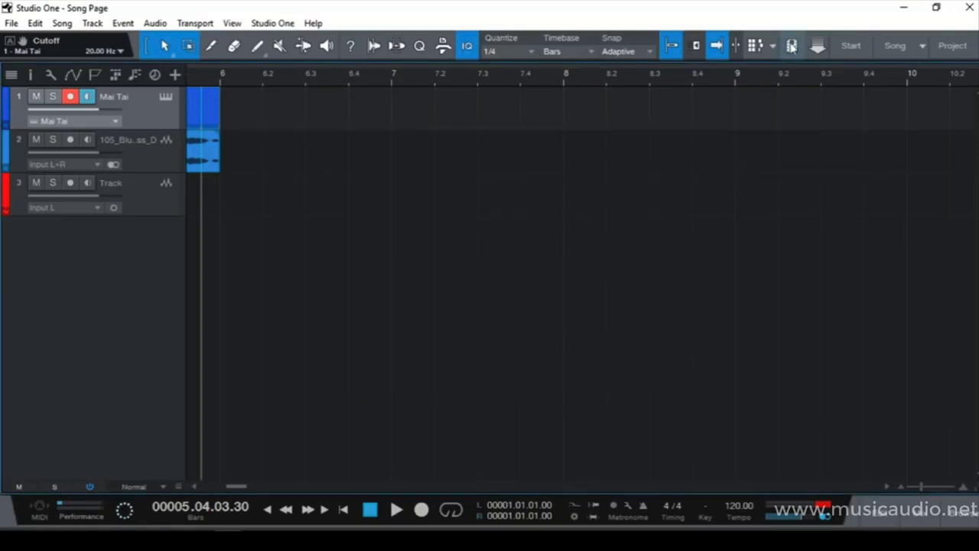
click(792, 47)
click(653, 156)
Step: Look over the Start page and the list of open songs, and return to the song page
click(849, 47)
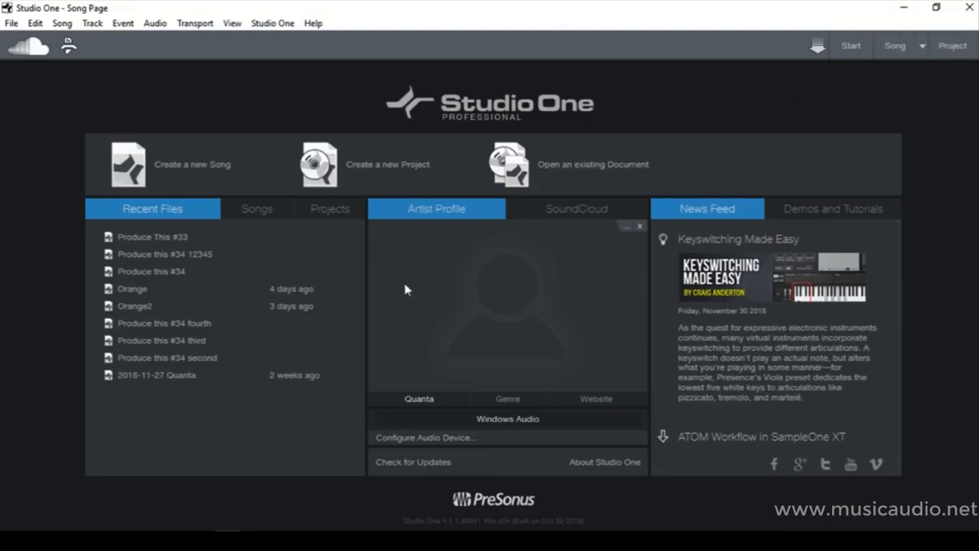
click(923, 48)
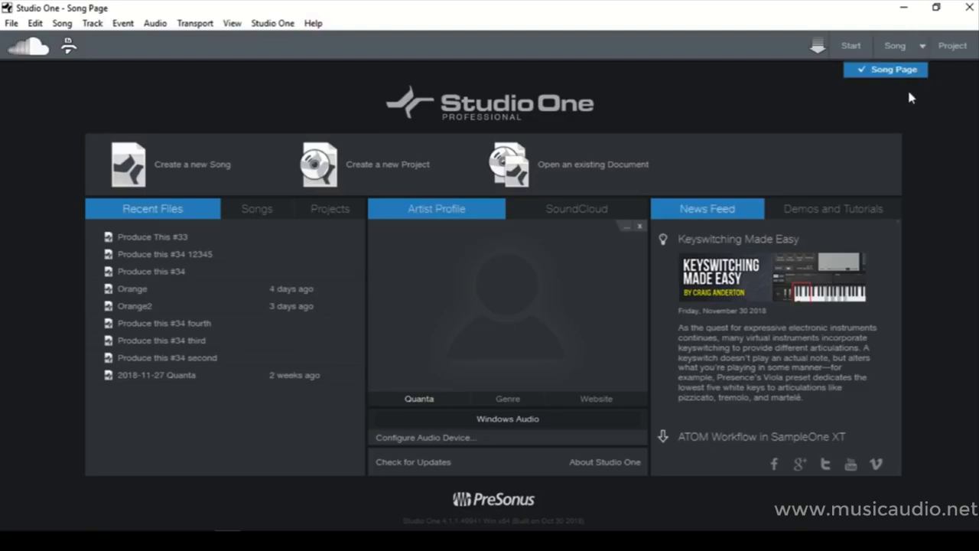
click(892, 44)
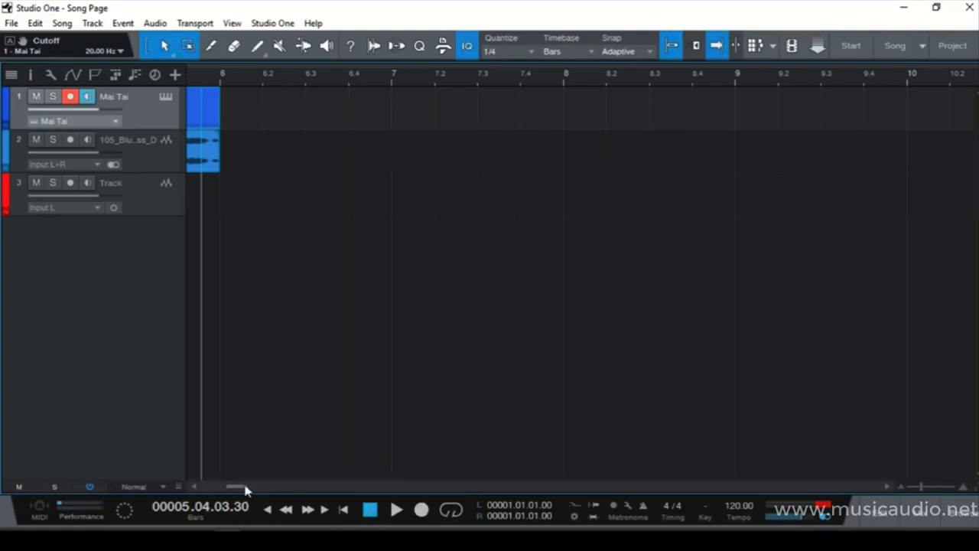
Step: Set the loop range from bar 2 to bar 6 over both events, and switch looping on and off again
drag(245, 488, 221, 491)
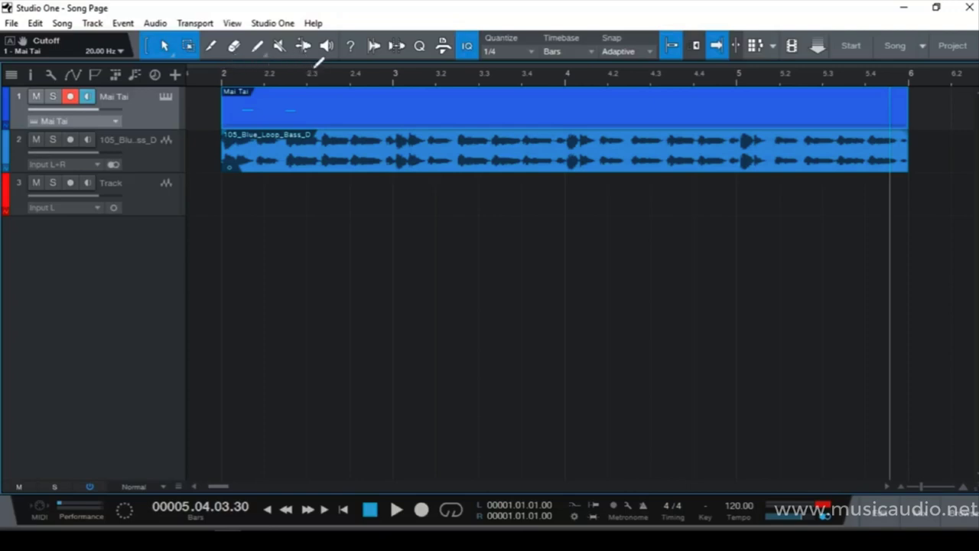
mouse_move(224, 68)
mouse_down()
mouse_move(696, 58)
mouse_move(903, 72)
mouse_up()
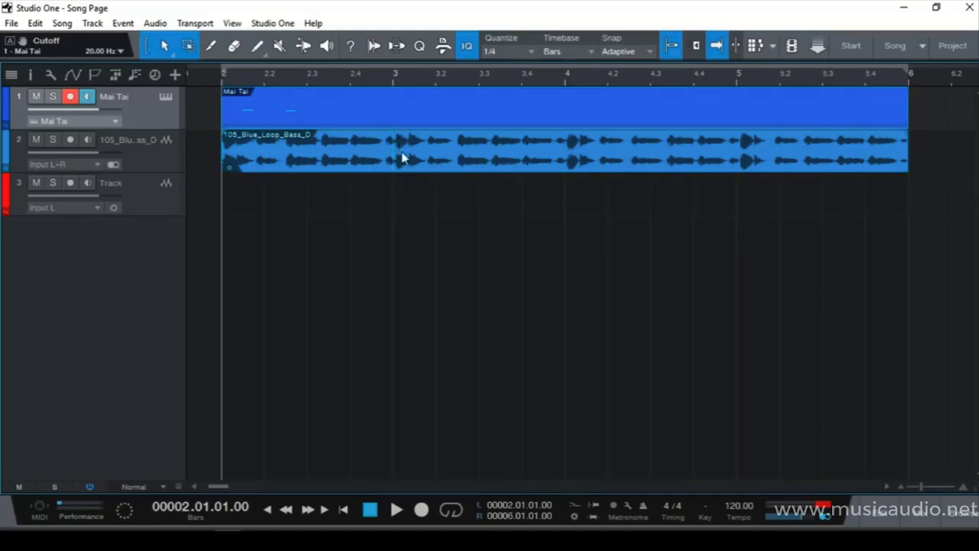
click(452, 511)
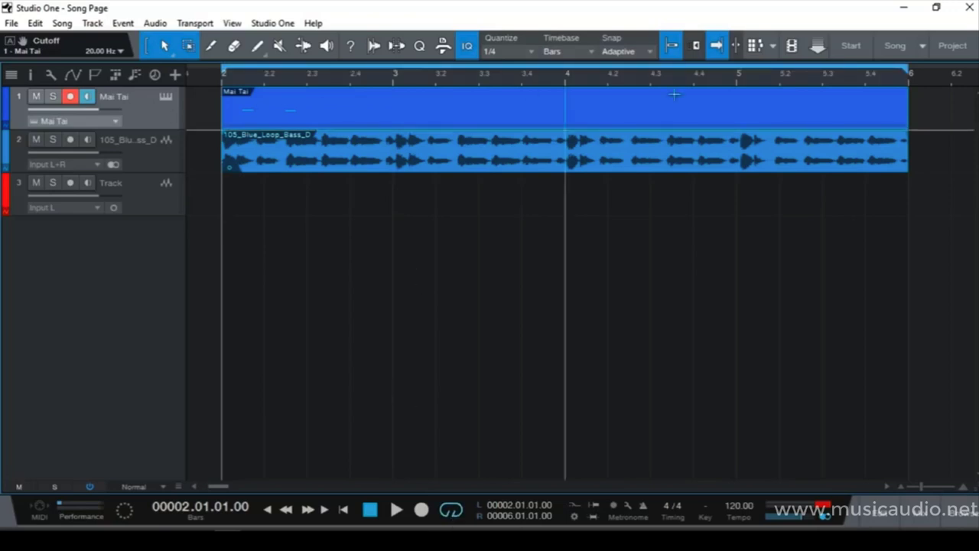
click(452, 510)
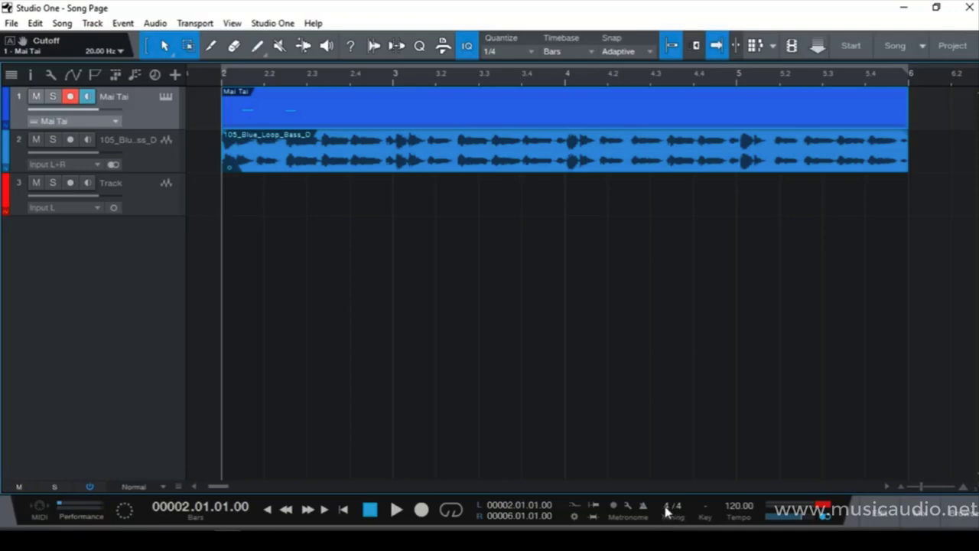
Step: Set the song tempo to 90
double_click(736, 507)
text(90)
key(Return)
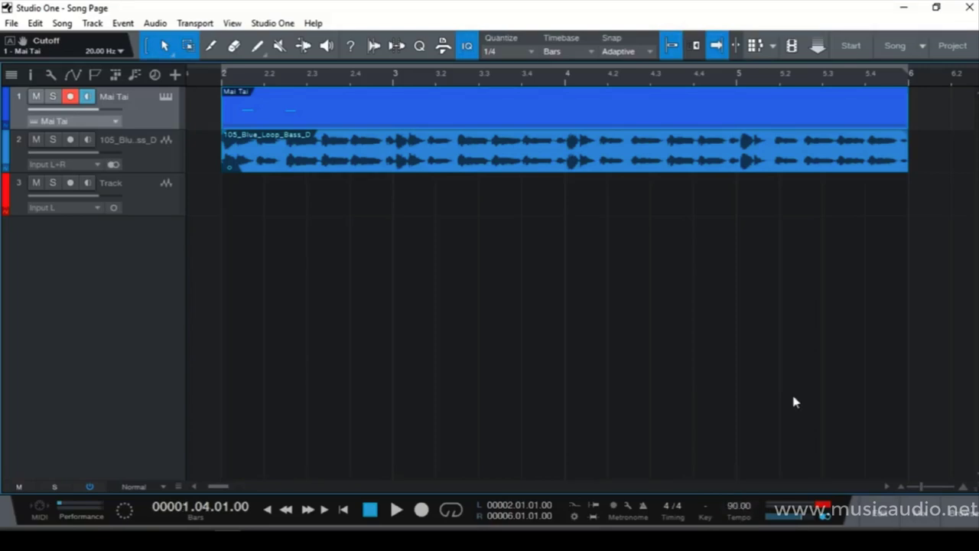
Step: Tap in a new song tempo of about 112
click(738, 518)
click(738, 519)
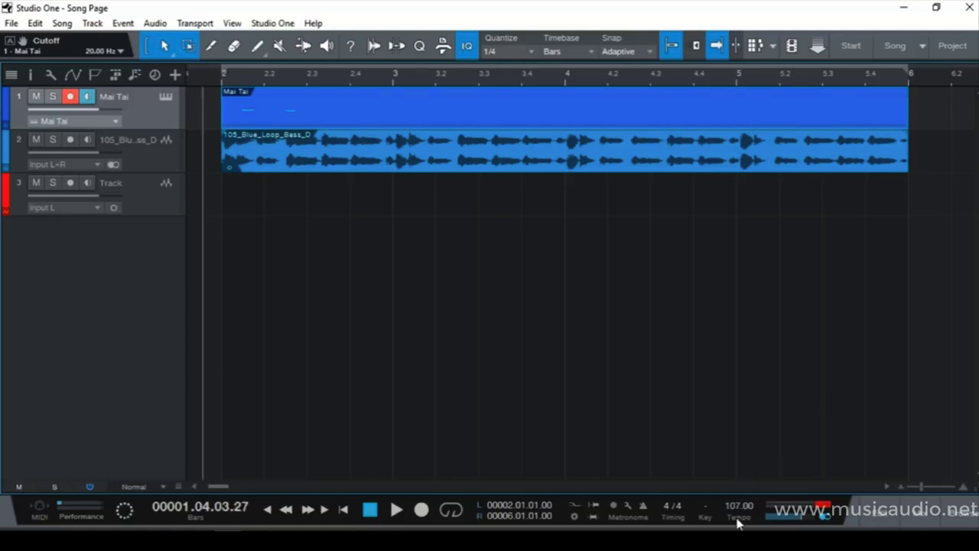
click(739, 519)
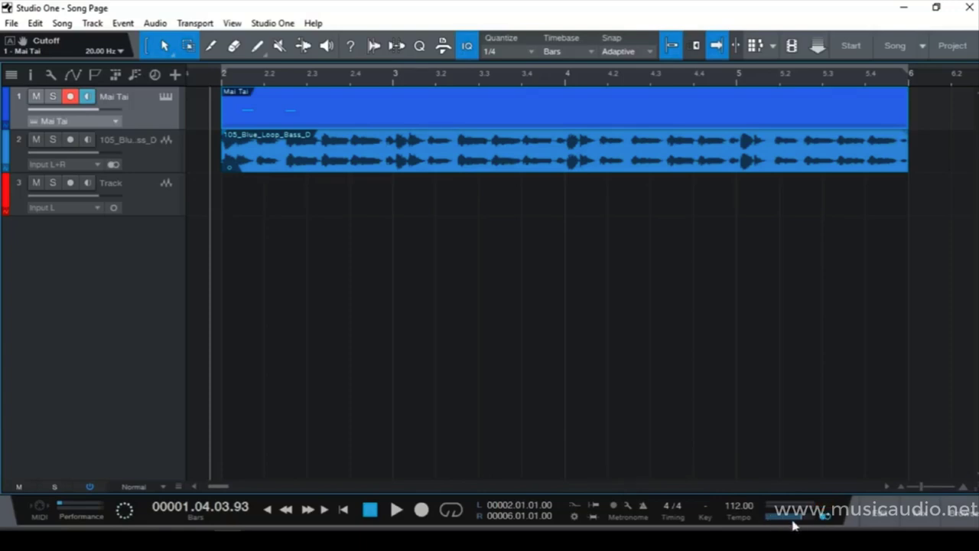
Step: Try the main output volume at about -2.8 dB with the mixer shown, and reset it to 0 dB
click(923, 519)
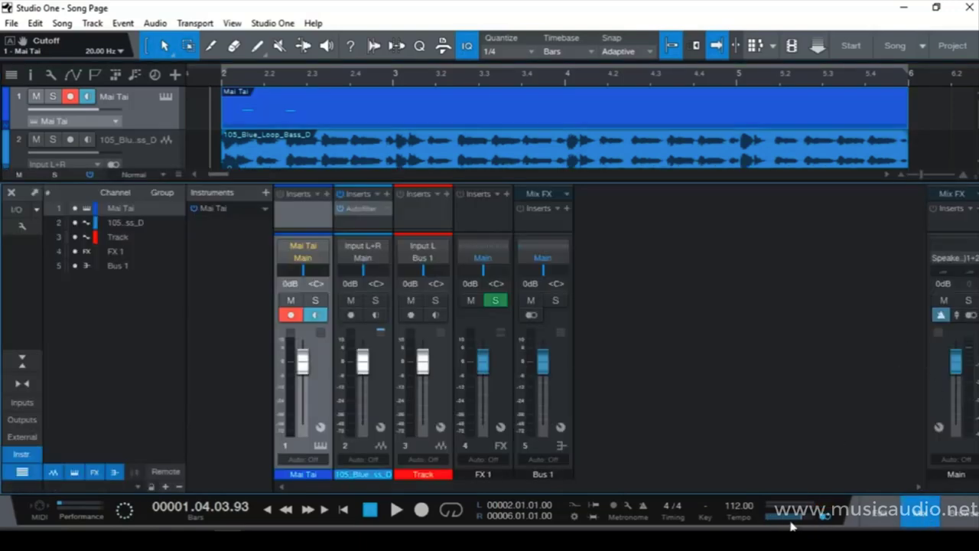
mouse_move(799, 517)
mouse_down()
mouse_move(785, 518)
mouse_move(799, 517)
mouse_up()
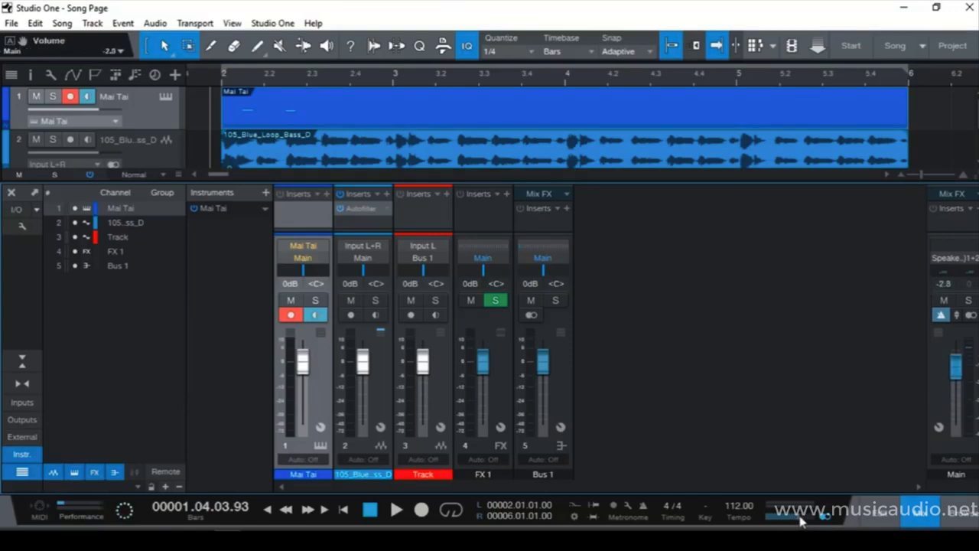
ctrl+click(959, 374)
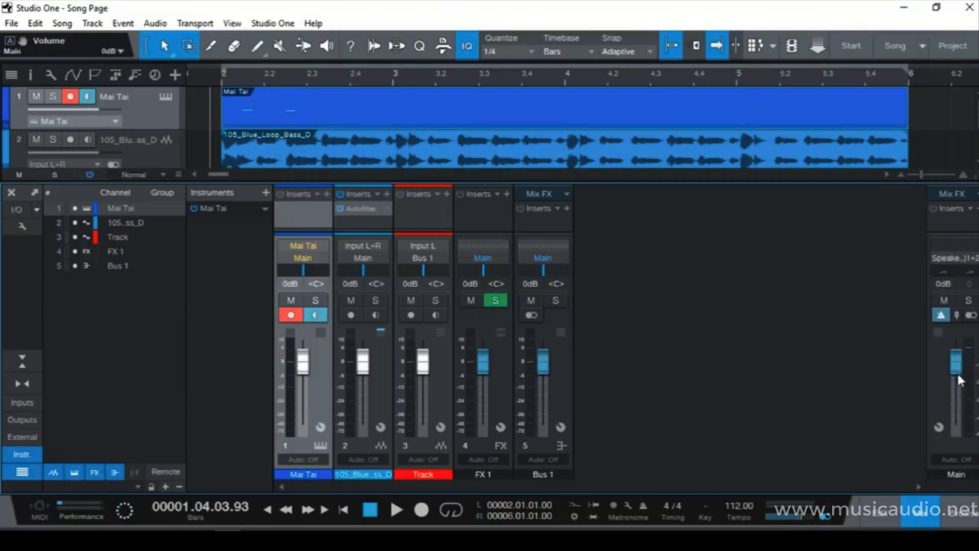
click(918, 511)
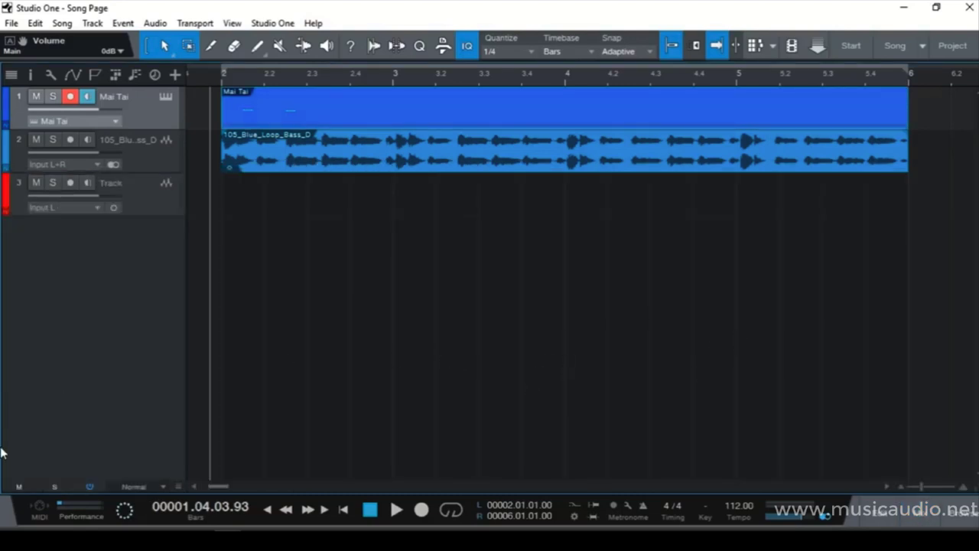
Step: Examine the CPU and disc load in the Performance Monitor, including the per-device list, and close it
click(79, 518)
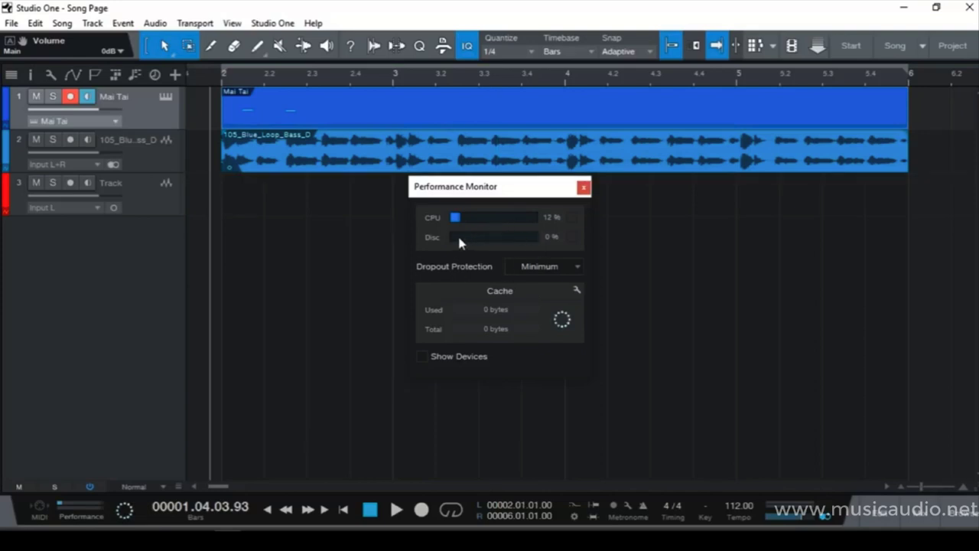
click(421, 356)
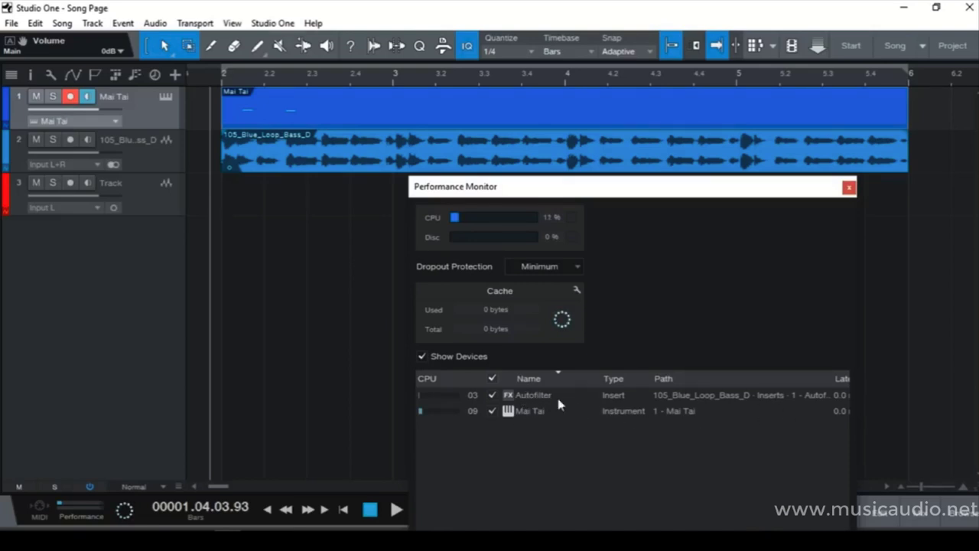
click(423, 356)
click(584, 186)
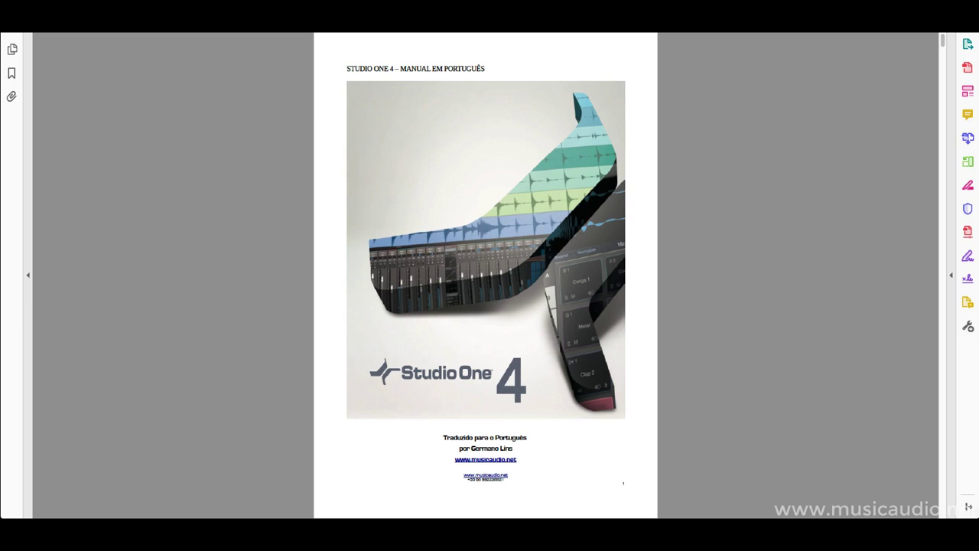
Step: Switch to the PDF viewer and look through the Portuguese Studio One 4 manual, covering macros, editing suggestions and the Chord Track
scroll(485, 275, down, 20)
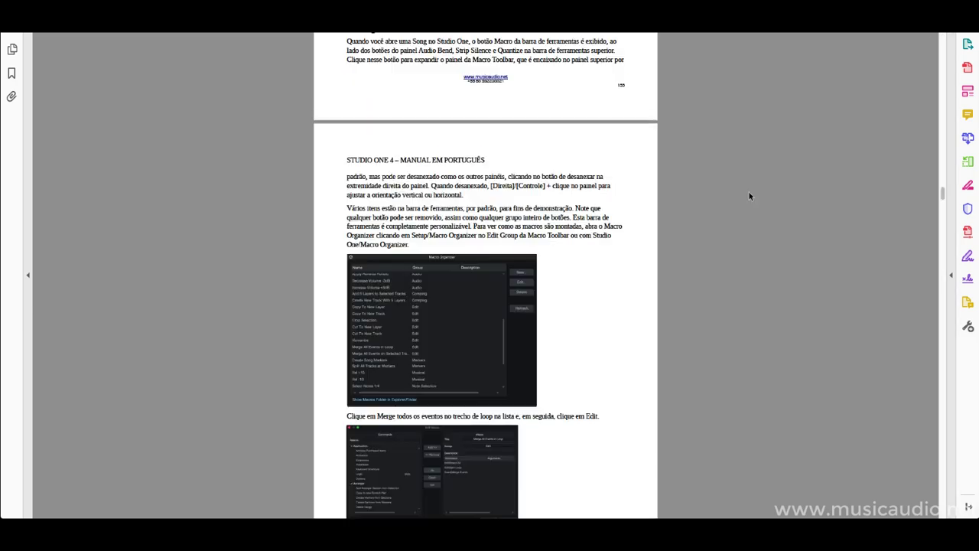
scroll(748, 192, down, 2)
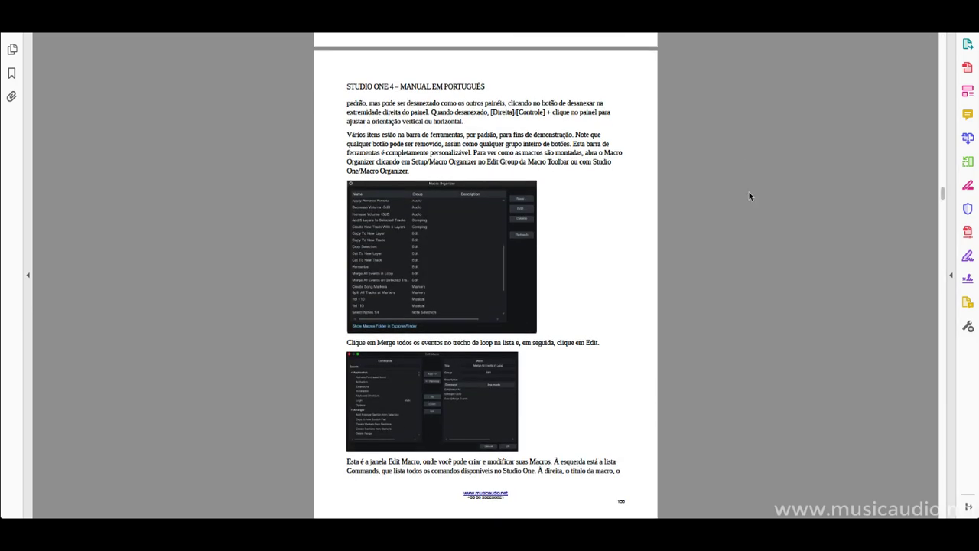
scroll(781, 251, down, 13)
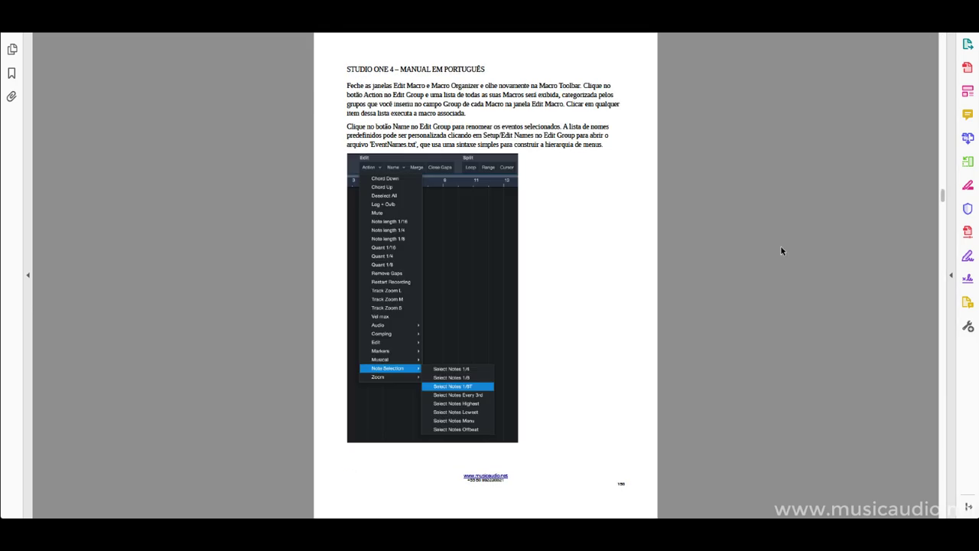
scroll(781, 250, down, 20)
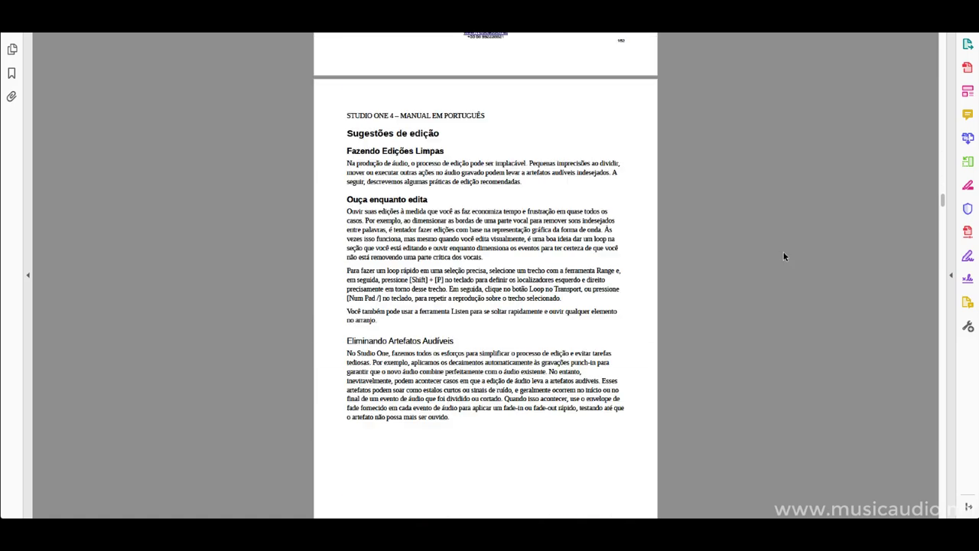
scroll(783, 255, down, 18)
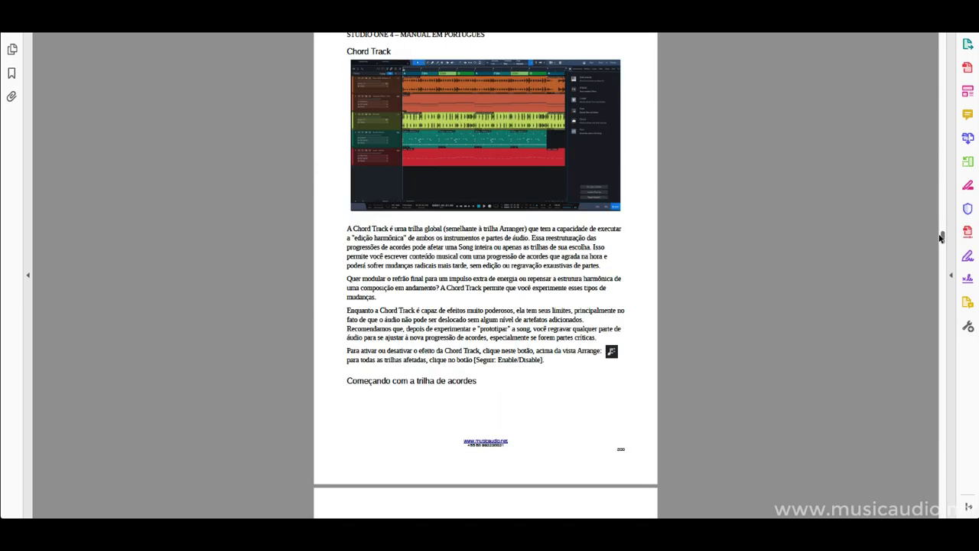
scroll(880, 236, up, 2)
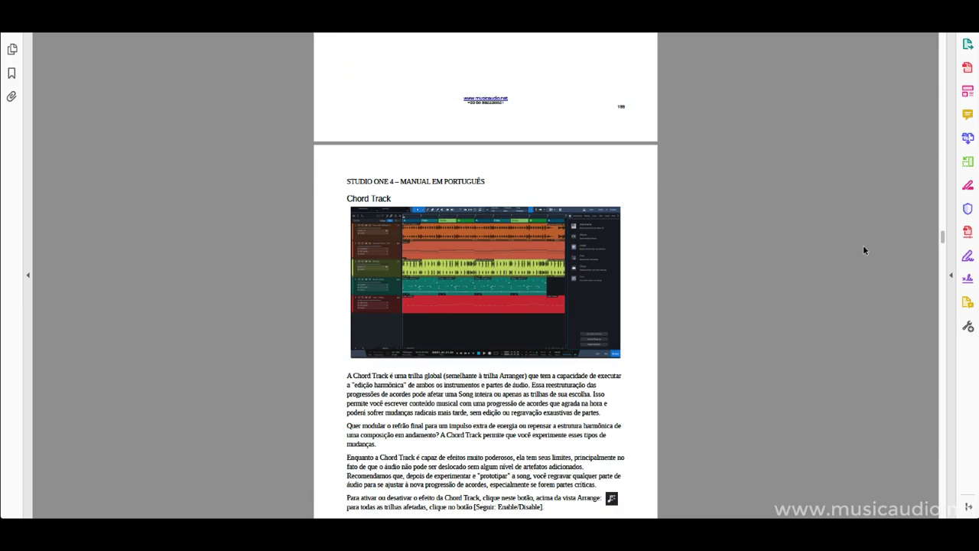
scroll(863, 250, down, 9)
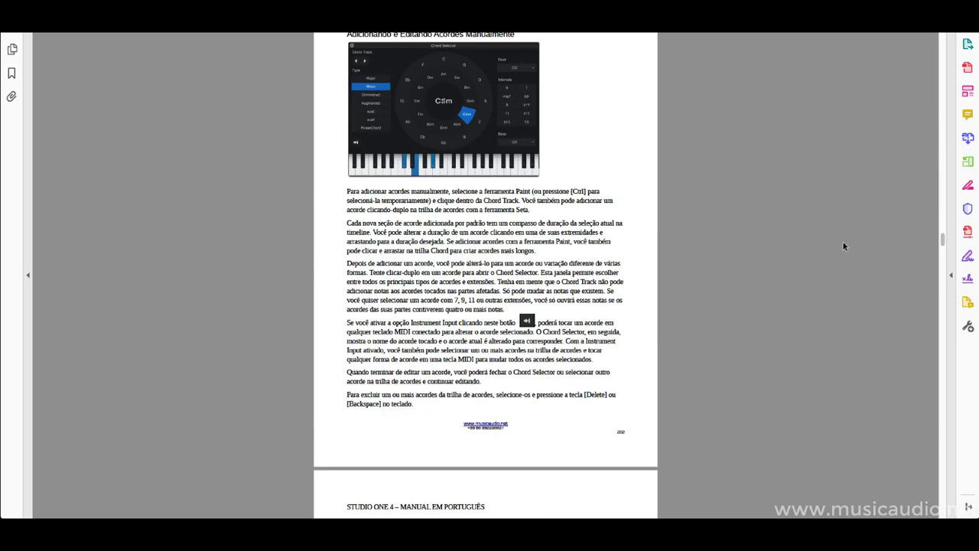
scroll(843, 245, down, 6)
text(www)
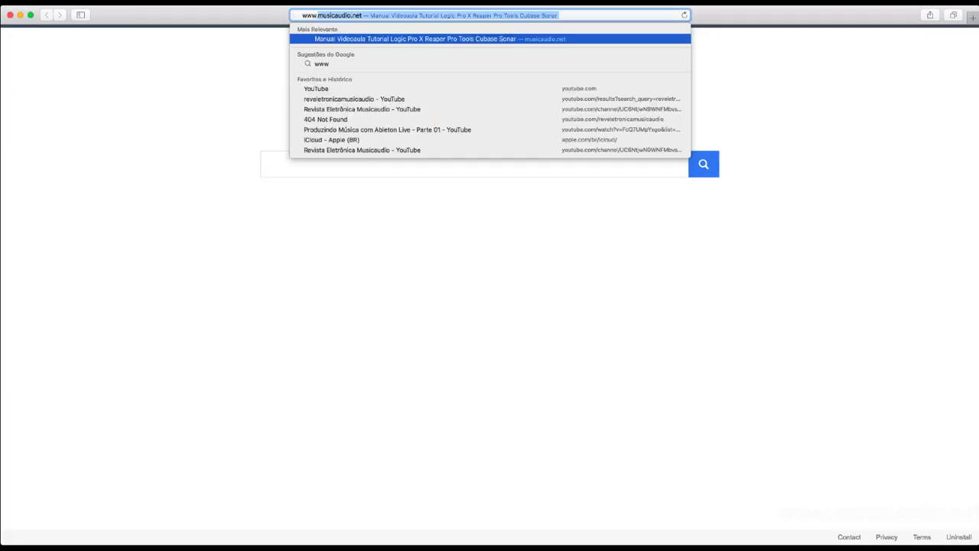
text(.musicaudio.n)
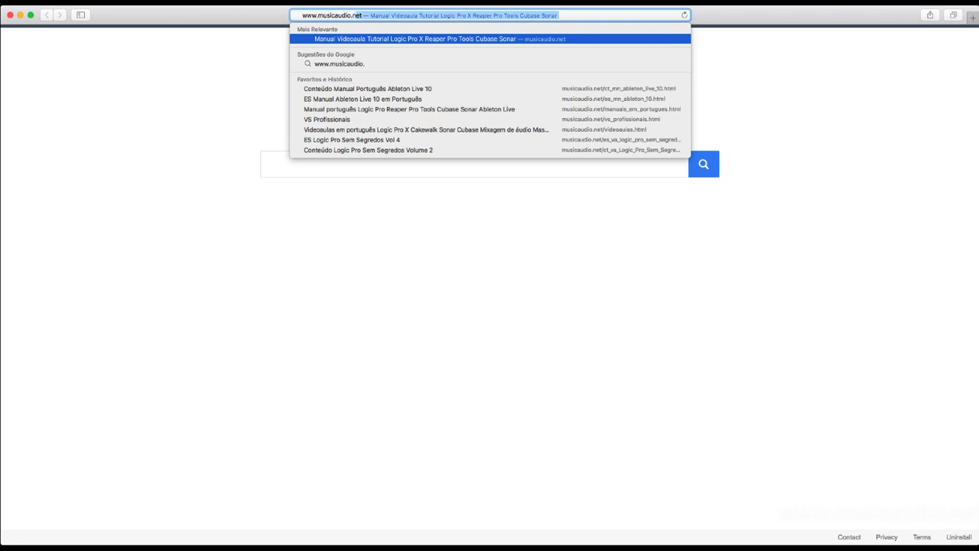
key(Return)
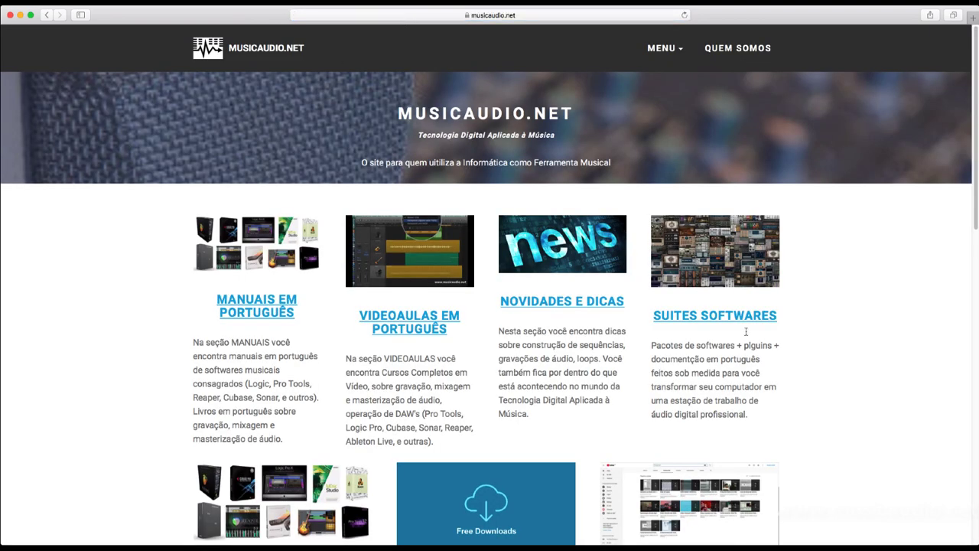
Step: Open the site's Manuais em Português section and look over the manuals on offer, including the one for Studio One 4
scroll(767, 349, down, 2)
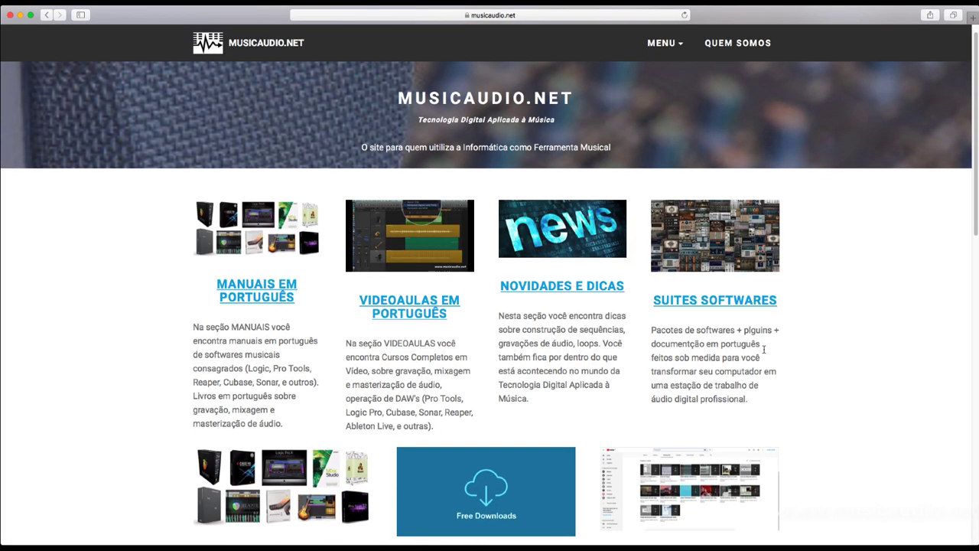
click(274, 300)
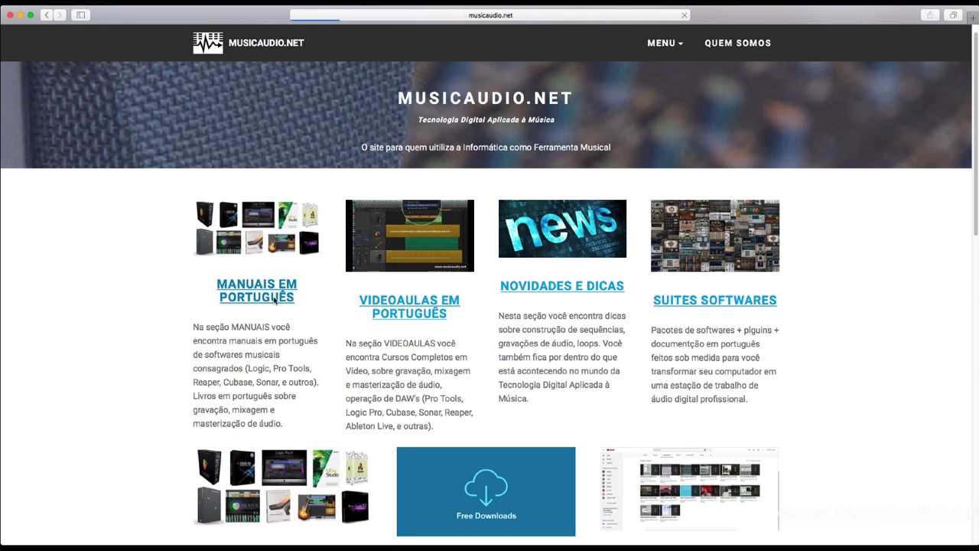
scroll(428, 343, down, 5)
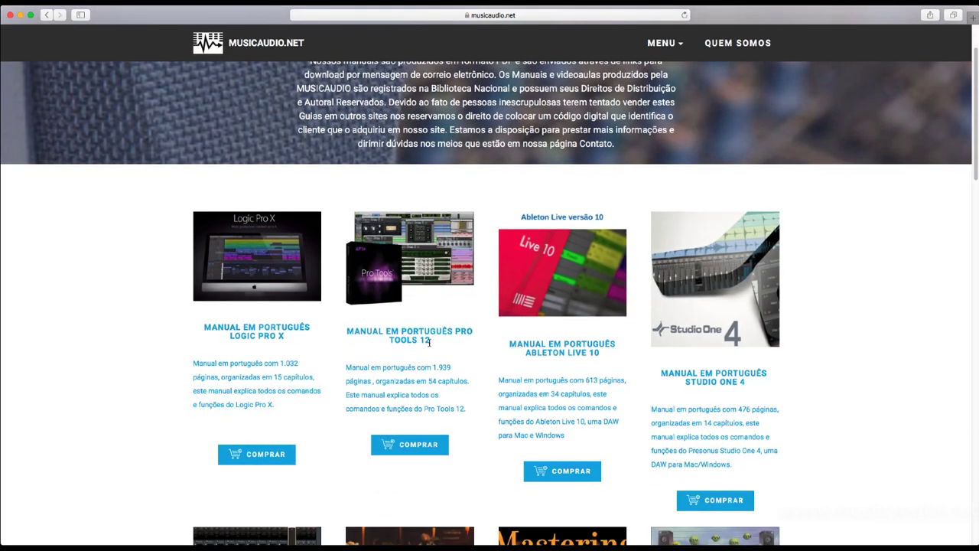
scroll(430, 342, down, 2)
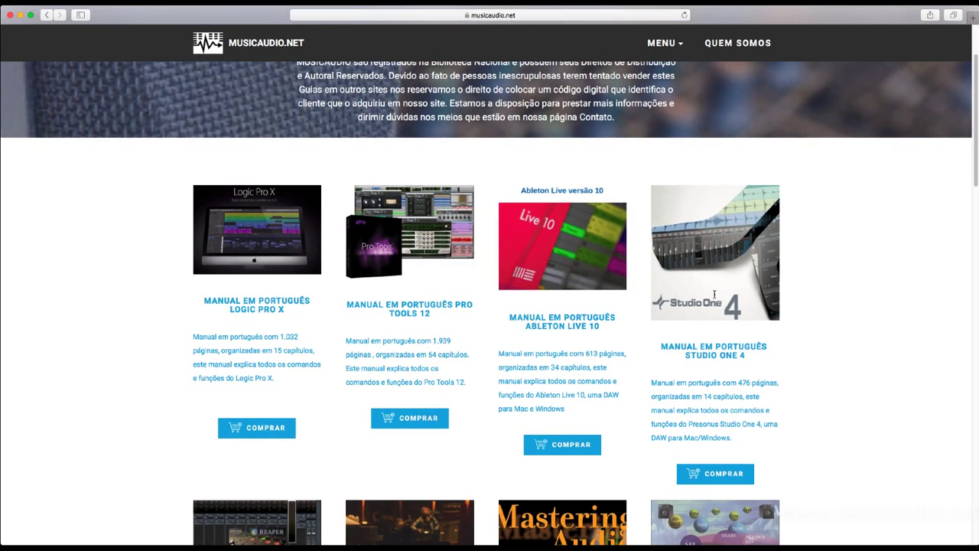